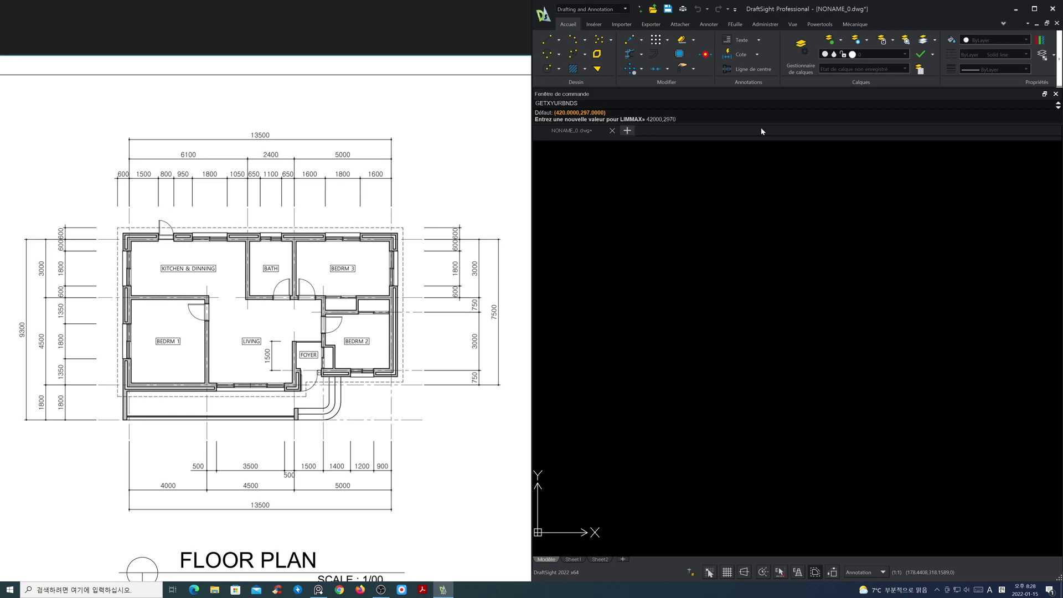
Step: Set the upper corner of the drawing limits to 42000,29700
key("Return")
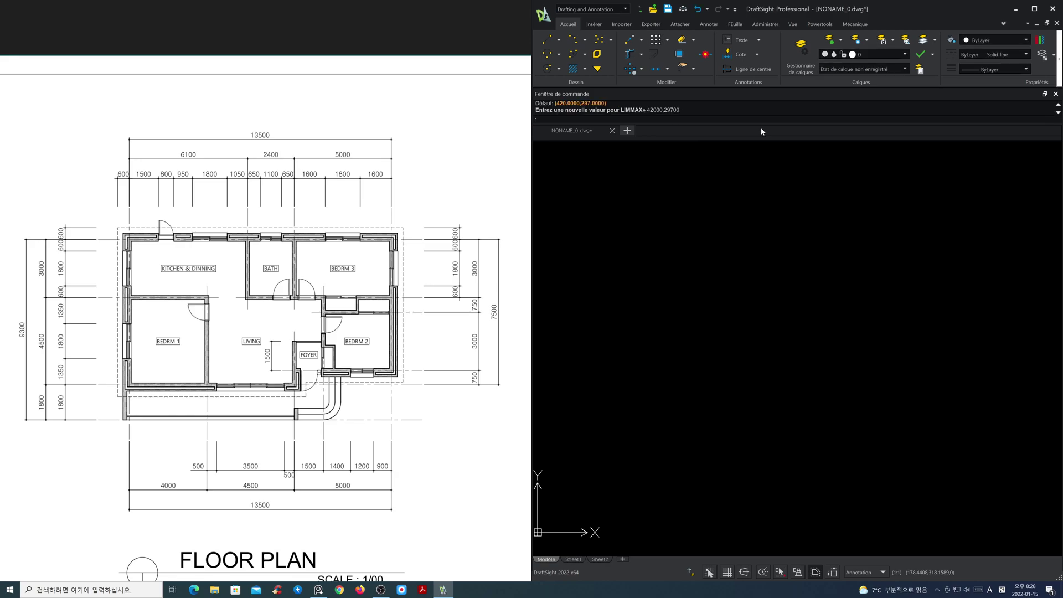
type("z")
key("Return")
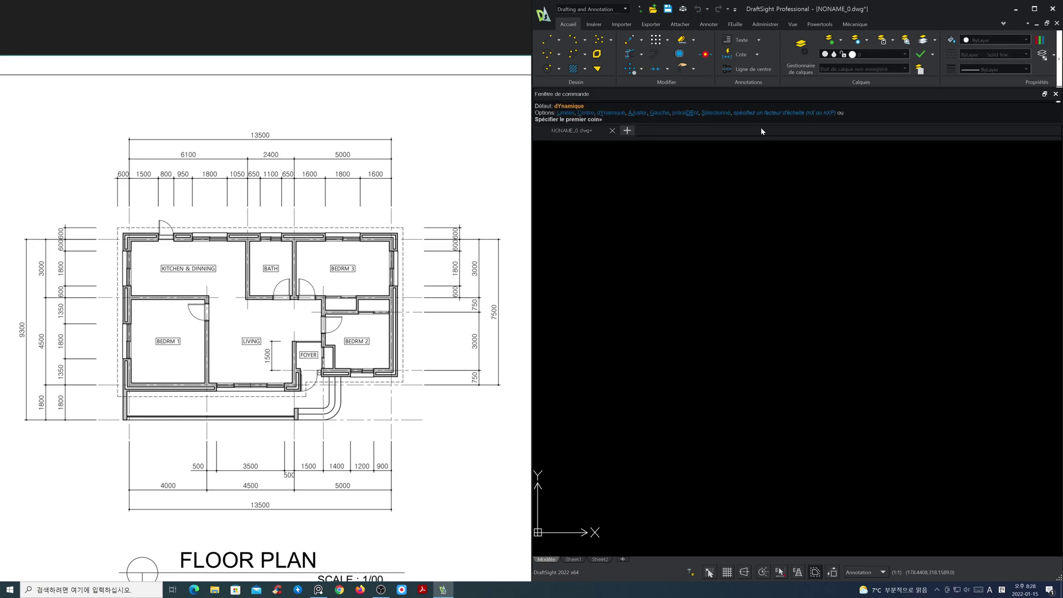
Step: Set the global line type scale (LINESCALE) to 40
key("Escape")
type("linescale")
key("Return")
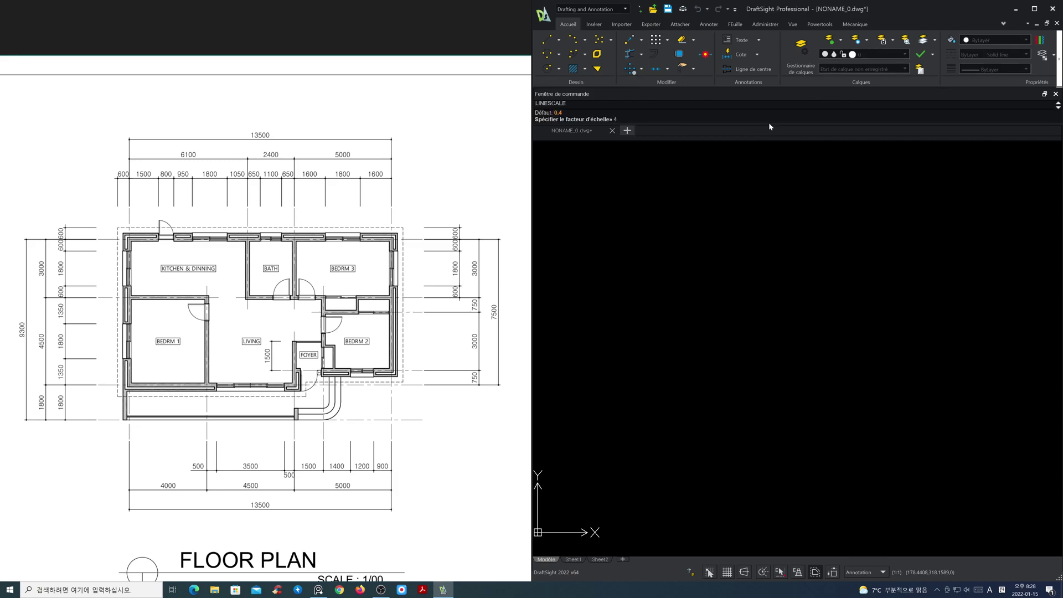
type("40")
key("Return")
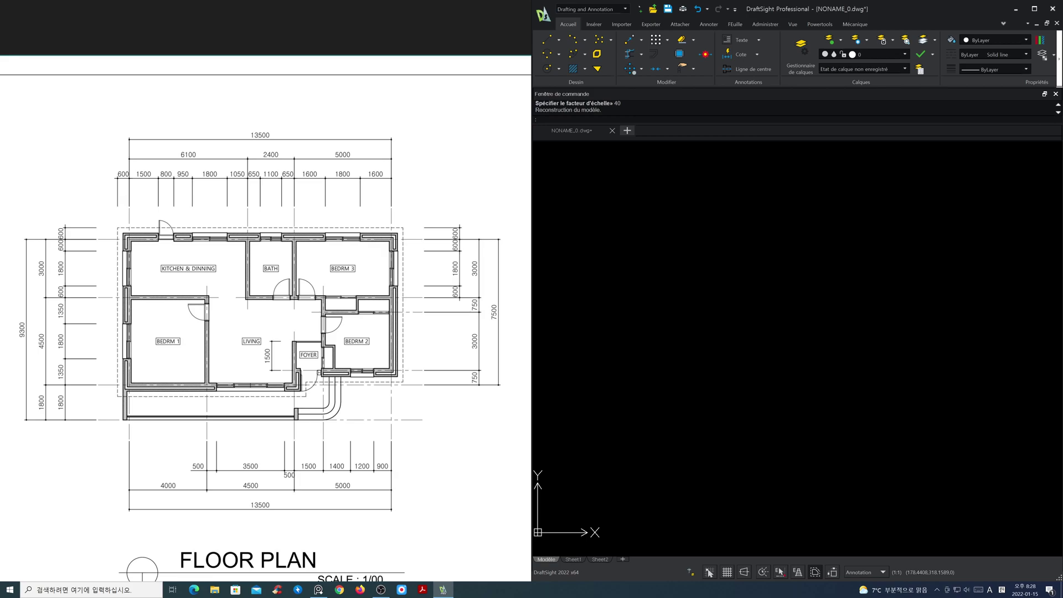
Step: Make the cen layer current and draw a long vertical centre line with Ortho on for the plan's left grid axis
left_click(877, 54)
left_click(845, 77)
type("l")
key("Return")
left_click(700, 190)
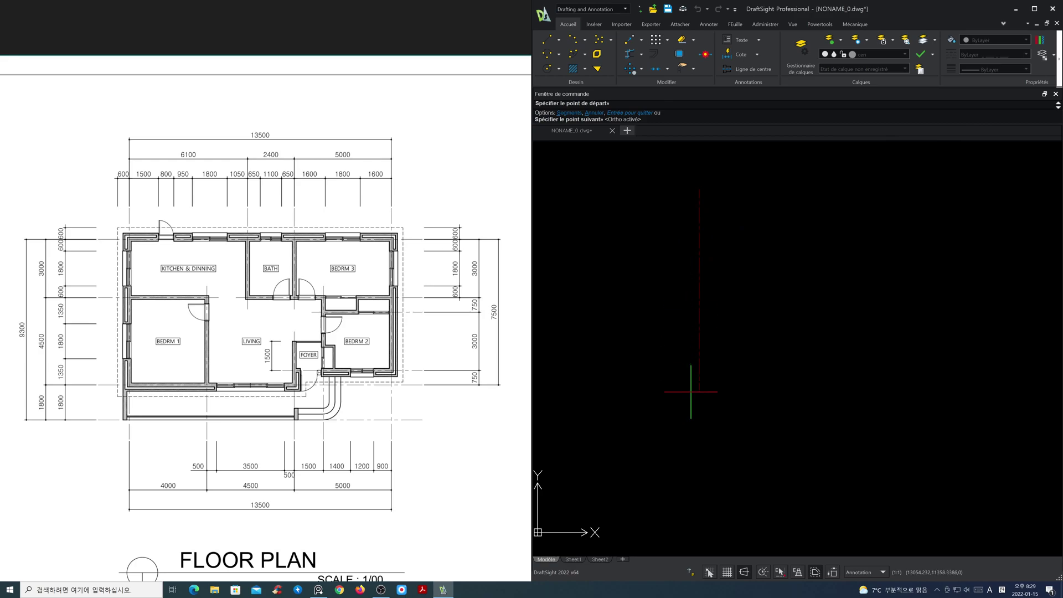
left_click(700, 502)
key("Return")
Step: Draw a long horizontal centre line crossing the lower part of the vertical one as the bottom grid axis
key("Return")
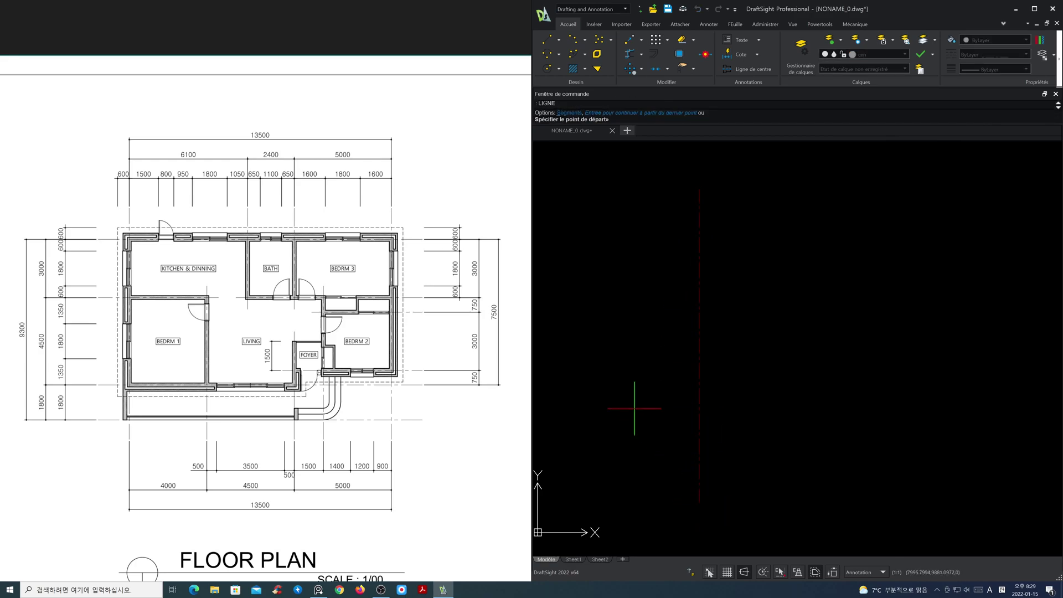
left_click(608, 404)
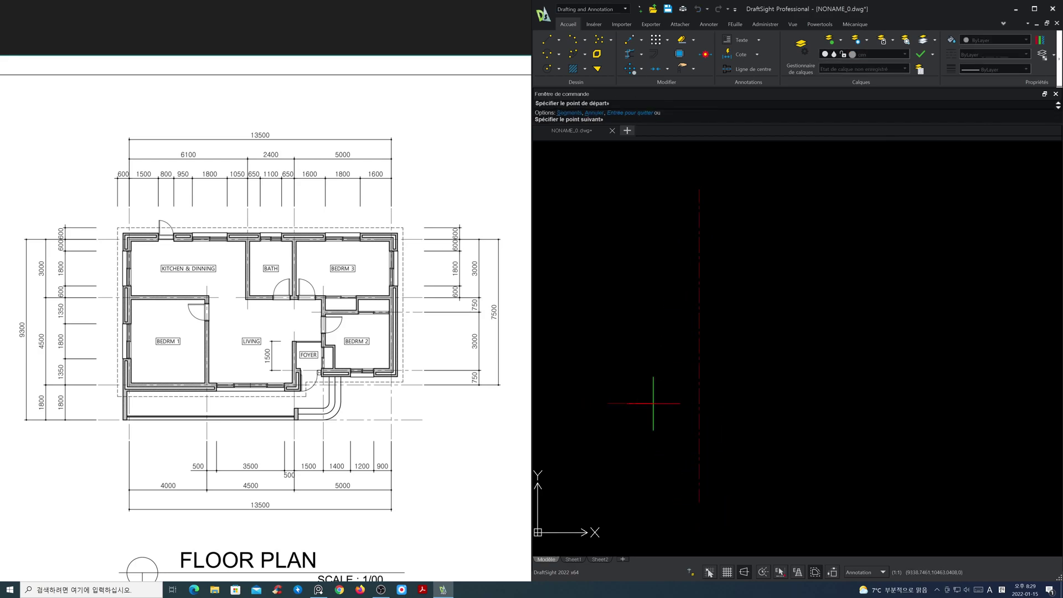
left_click(1002, 417)
key("Return")
Step: Offset the vertical centre line 13500 to the right
type("o")
key("Return")
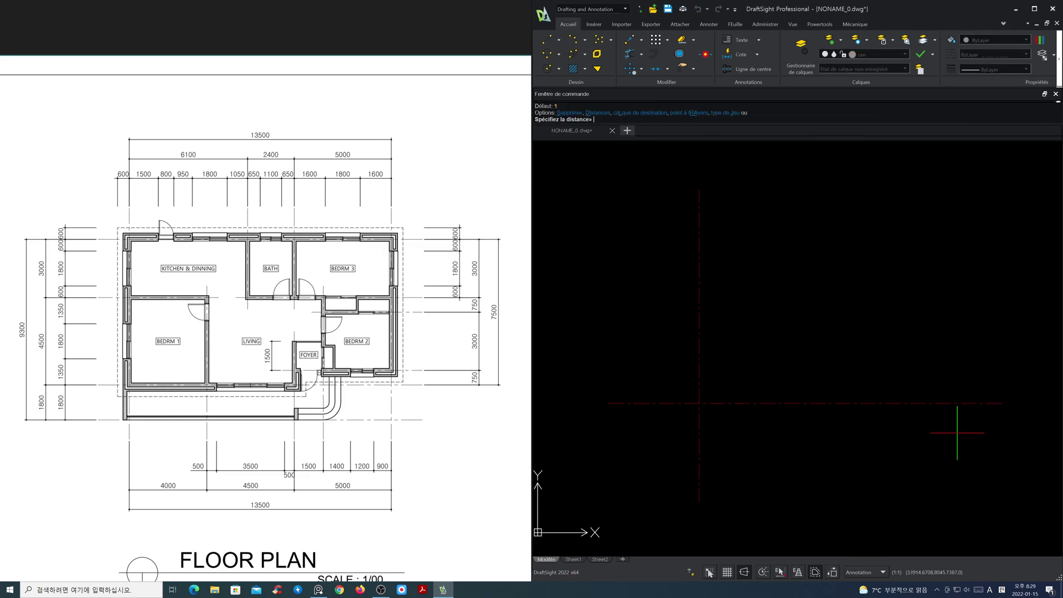
type("13500")
key("Return")
left_click(700, 424)
left_click(731, 429)
key("Return")
Step: Offset the horizontal centre line 9300 upward
key("Return")
type("9300")
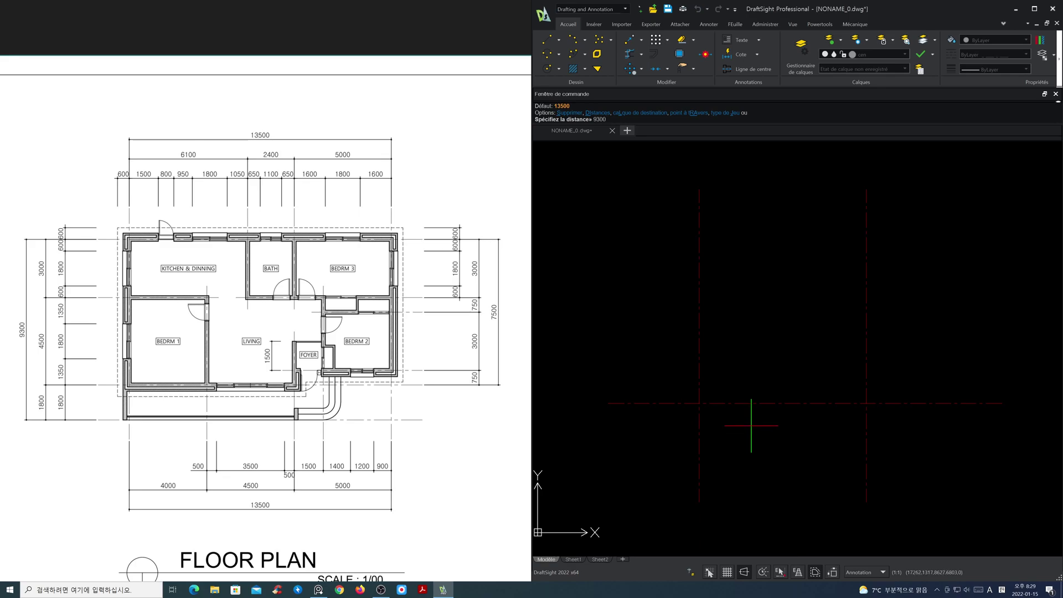
key("Return")
left_click(764, 403)
left_click(771, 360)
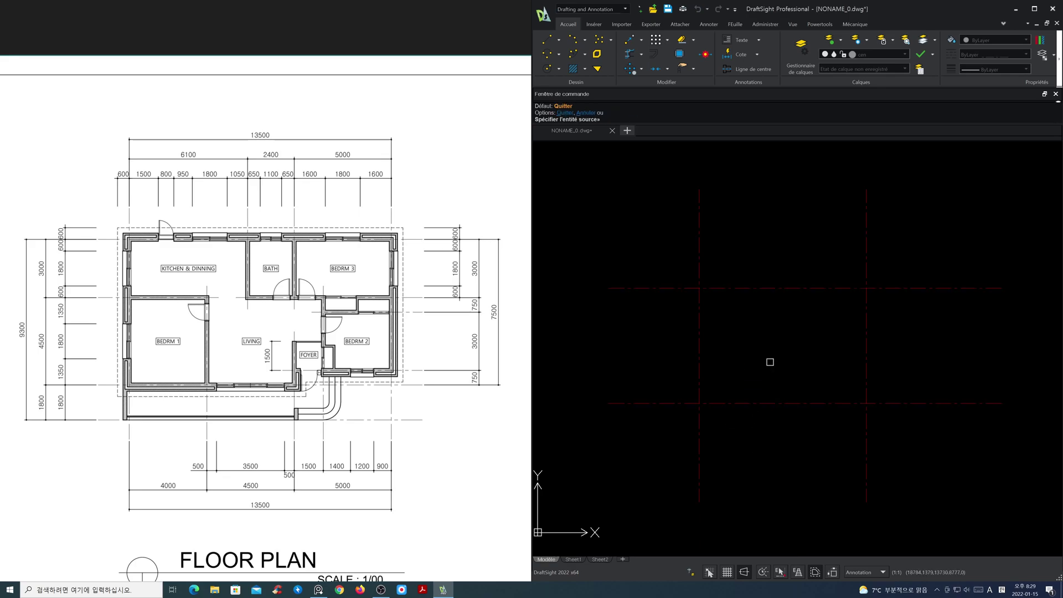
key("Escape")
Step: Stretch the upper ends of both vertical centre lines down to just above the top horizontal line
type("s")
key("Return")
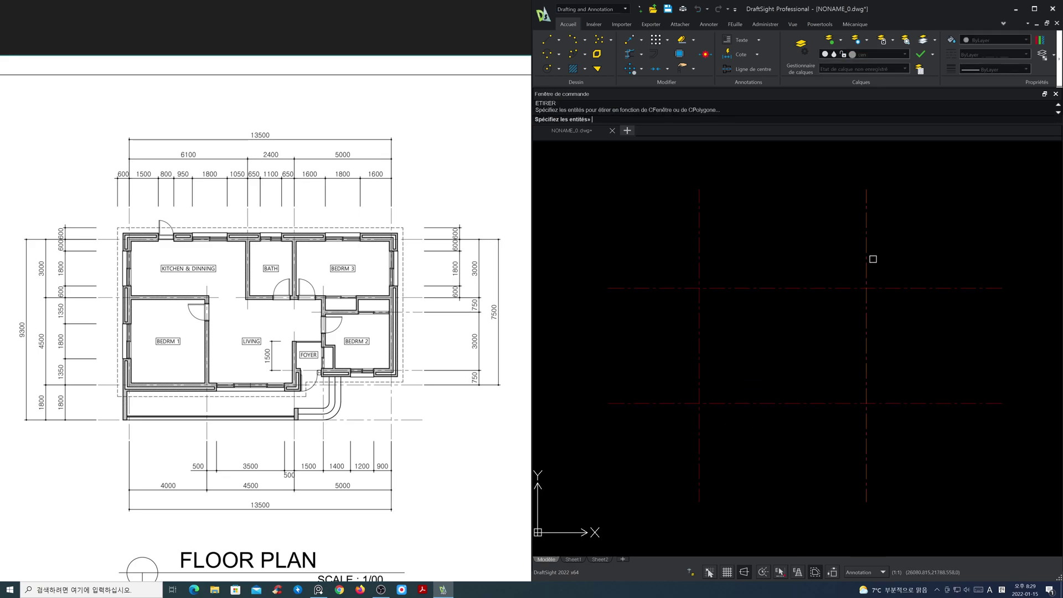
left_click(934, 245)
left_click(691, 166)
key("Return")
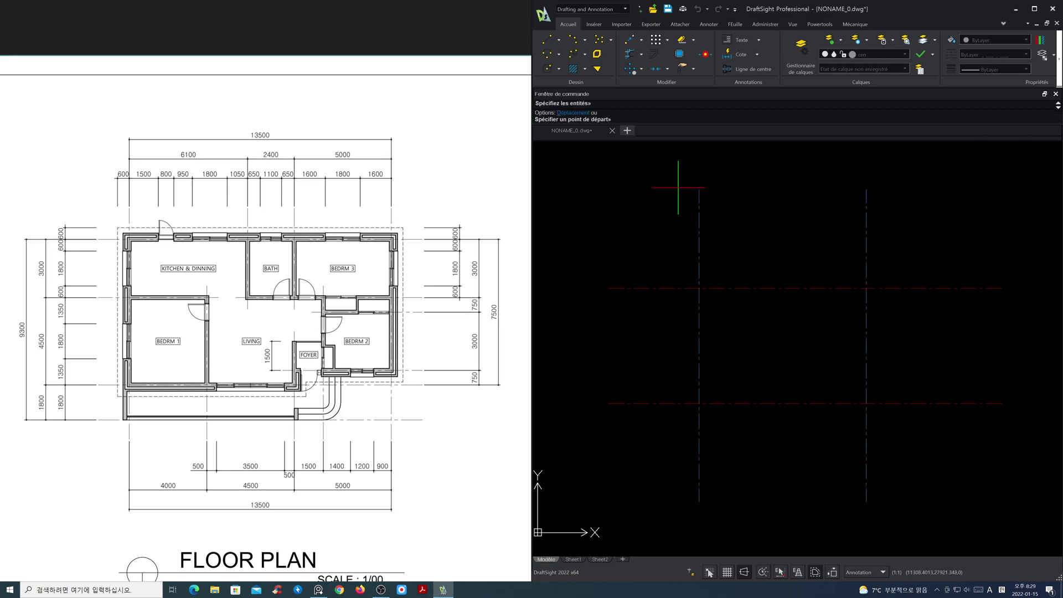
left_click(682, 269)
Step: Stretch the left ends of both horizontal centre lines in to just outside the left vertical line
key("Return")
left_click(586, 413)
key("Return")
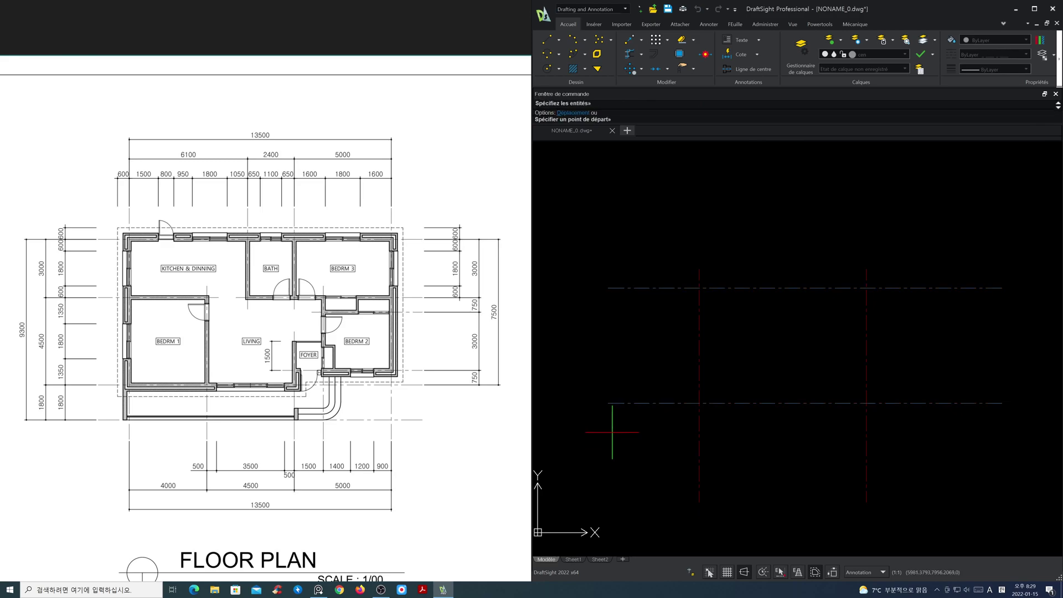
left_click(607, 423)
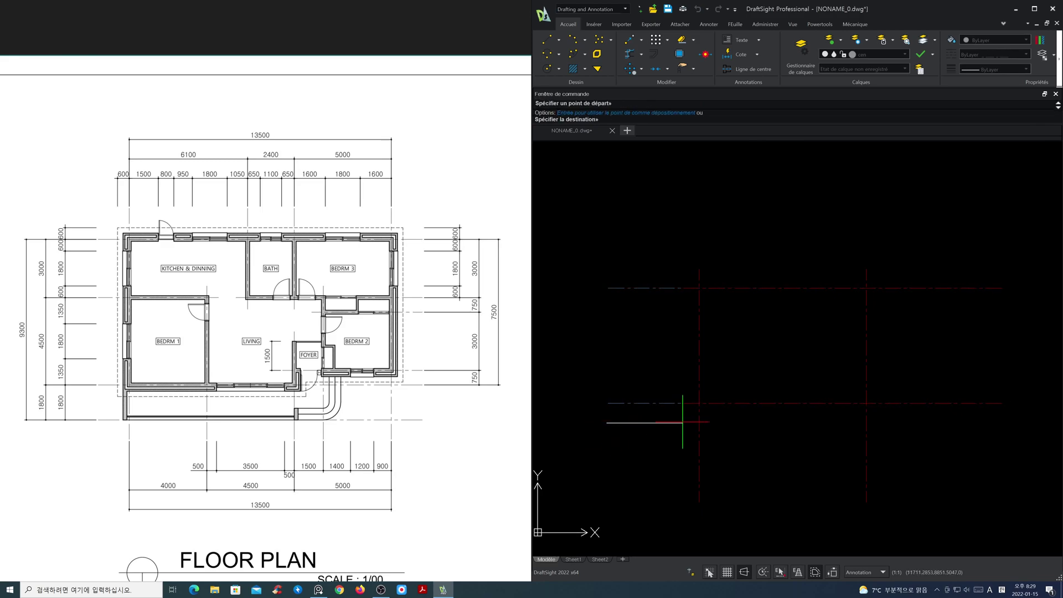
left_click(677, 425)
Step: Stretch the lower ends of both vertical centre lines up to just below the bottom horizontal line
right_click(746, 463)
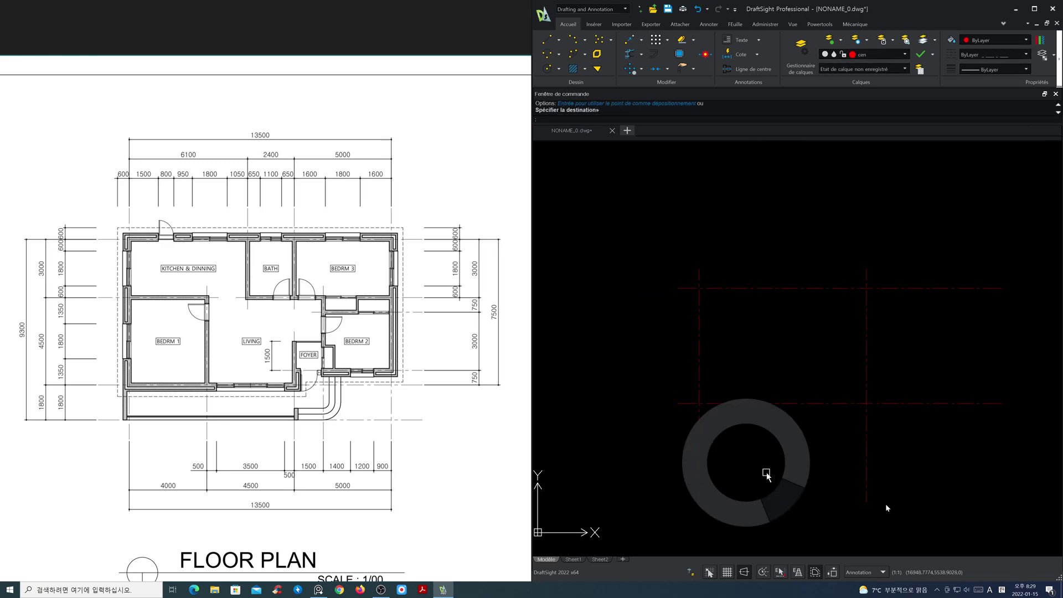
left_click(915, 518)
left_click(706, 487)
key("Return")
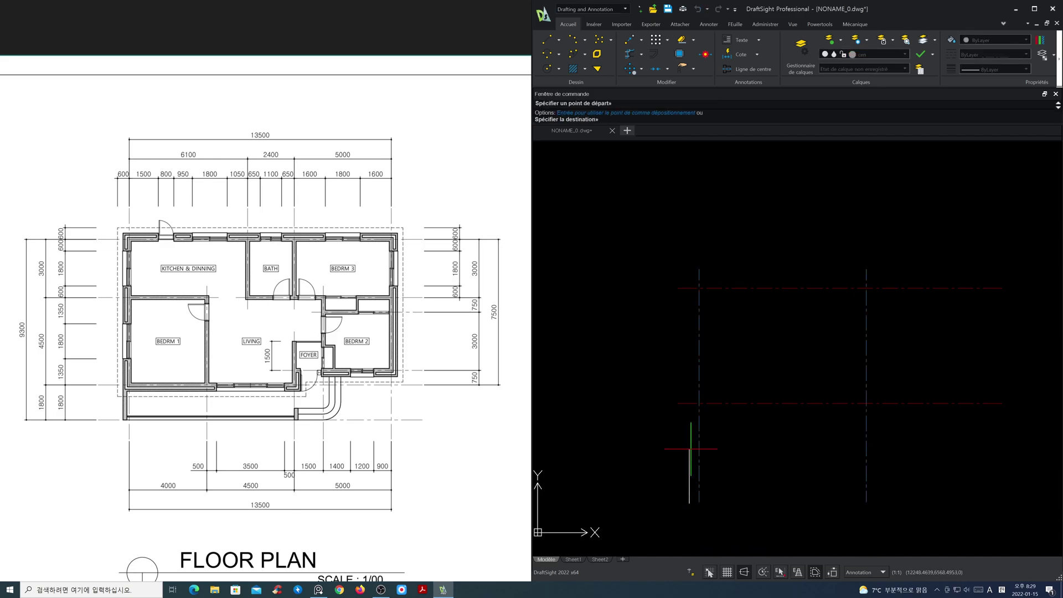
left_click(693, 423)
Step: Stretch the right ends of both horizontal centre lines in to just outside the right vertical line
right_click(1018, 439)
left_click(1025, 441)
left_click(983, 263)
right_click(986, 264)
left_click(1003, 268)
left_click(886, 277)
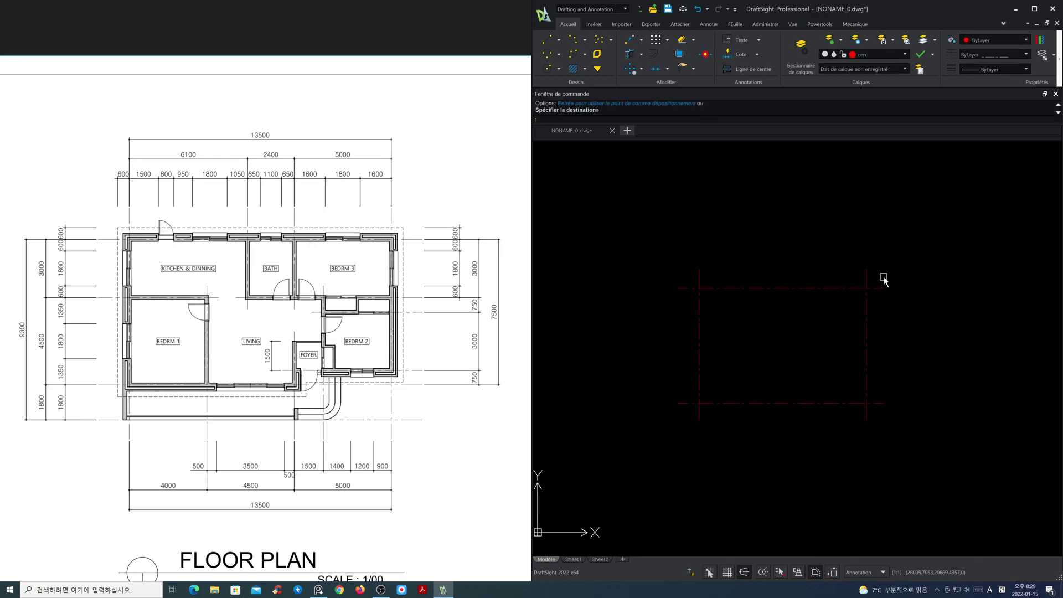
Step: Shift all four centre lines together slightly right and down with Stretch, turning Ortho off for the free placement
key("Return")
left_click(941, 471)
left_click(646, 248)
right_click(746, 337)
left_click(768, 351)
key("F8")
left_click(782, 356)
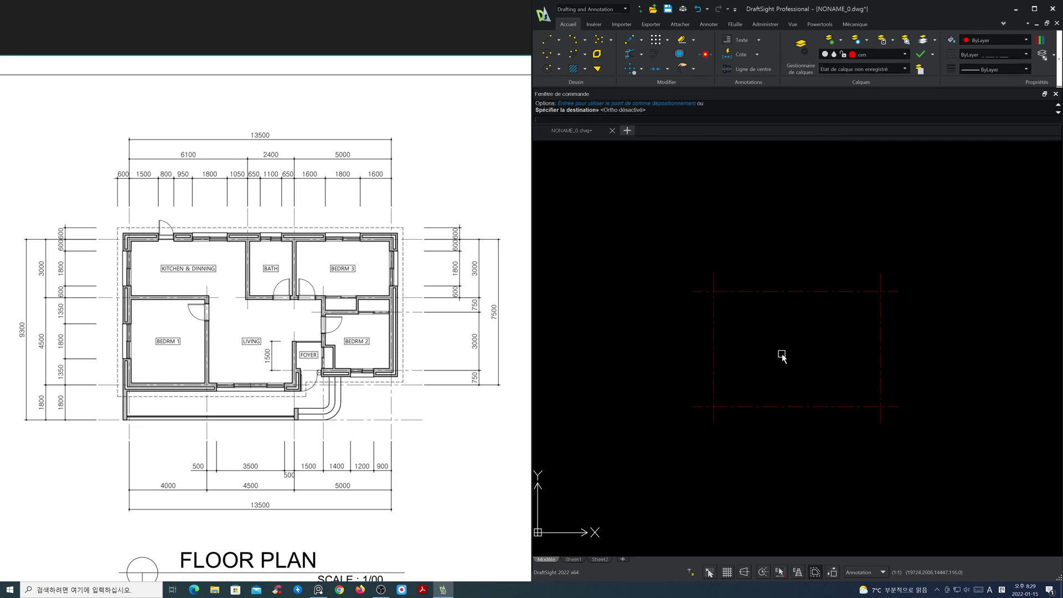
Step: Offset the left vertical centre line 6100 to the right
scroll(796, 375, "up", 2)
middle_click_drag(800, 380, 804, 376)
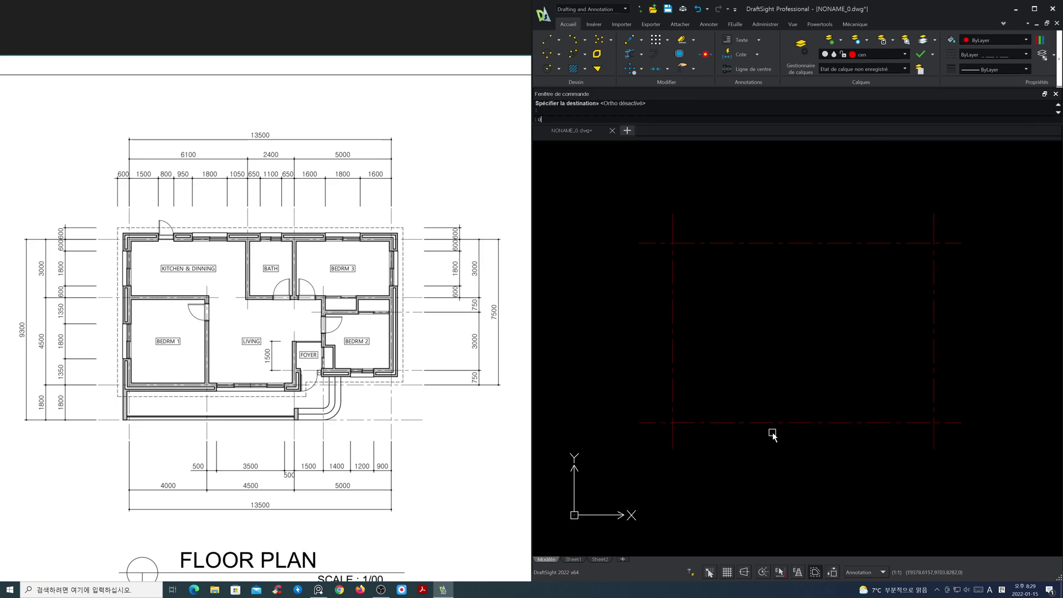
key("Return")
type("6100")
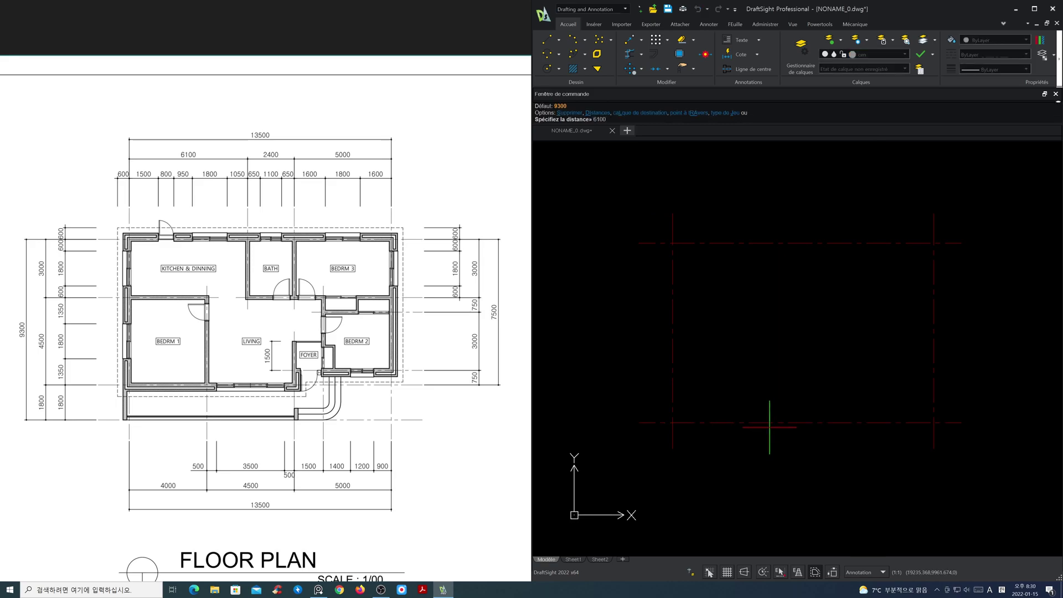
key("Return")
left_click(673, 338)
left_click(698, 339)
key("Return")
Step: Offset the new inner vertical centre line 2400 to the right
key("Return")
type("2400")
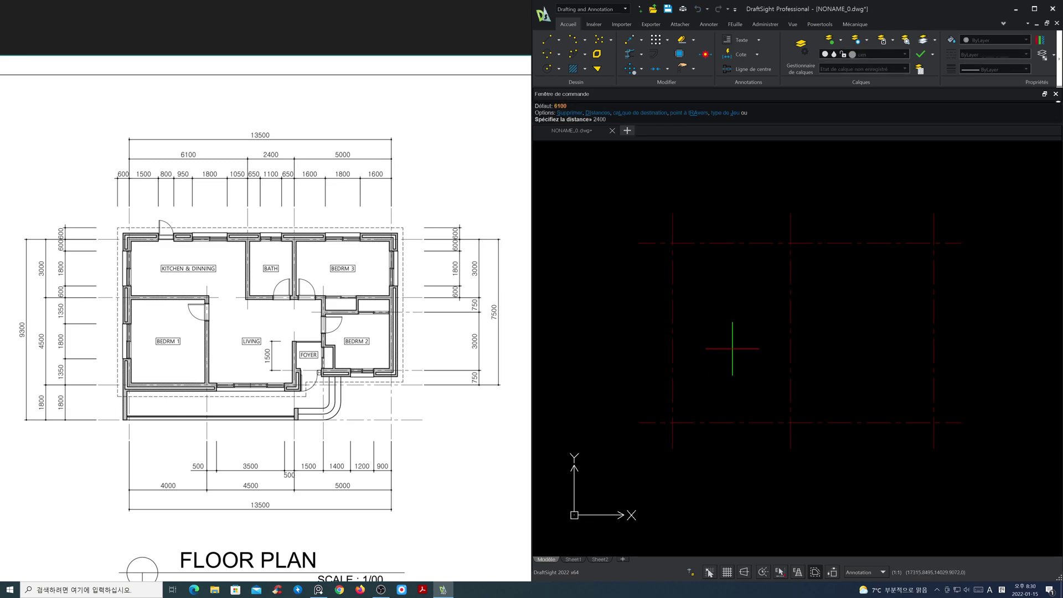
key("Return")
left_click(790, 342)
left_click(839, 347)
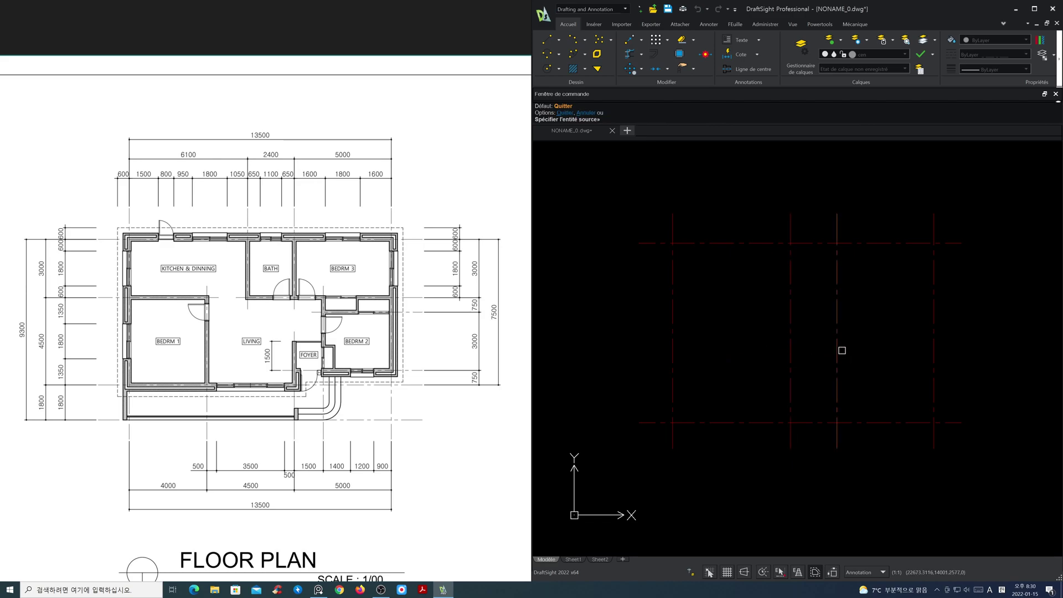
key("Return")
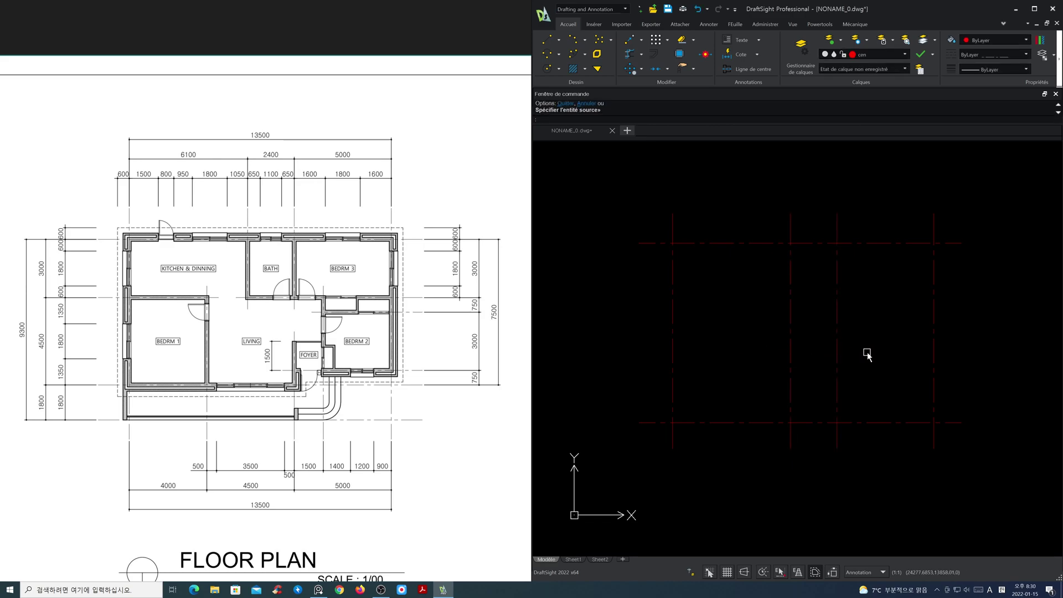
Step: Measure the distance between the upper ends of the two rightmost vertical centre lines, with entity snaps on
type("DI")
key("Return")
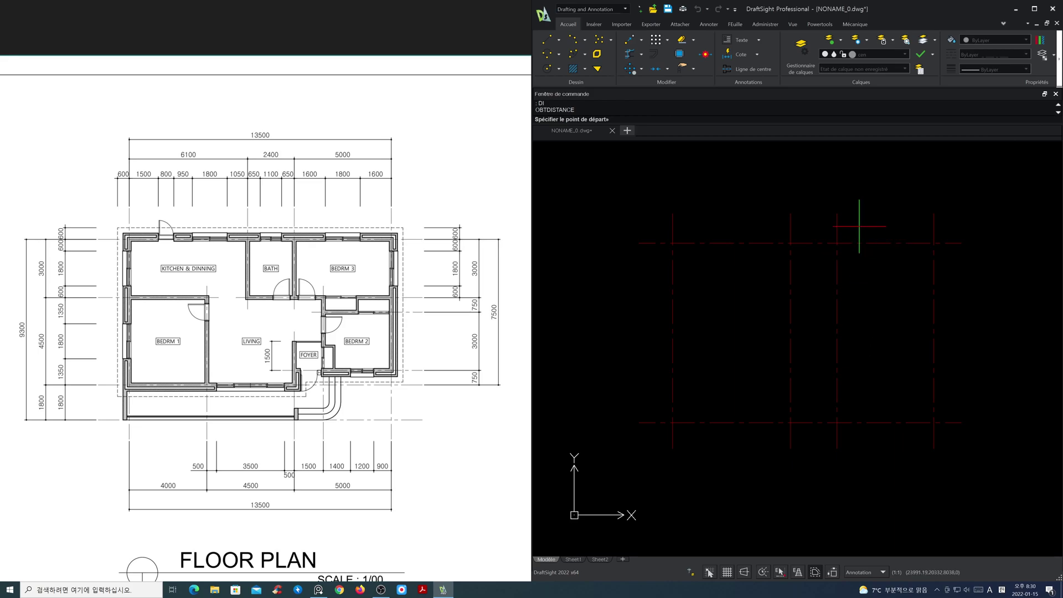
key("F3")
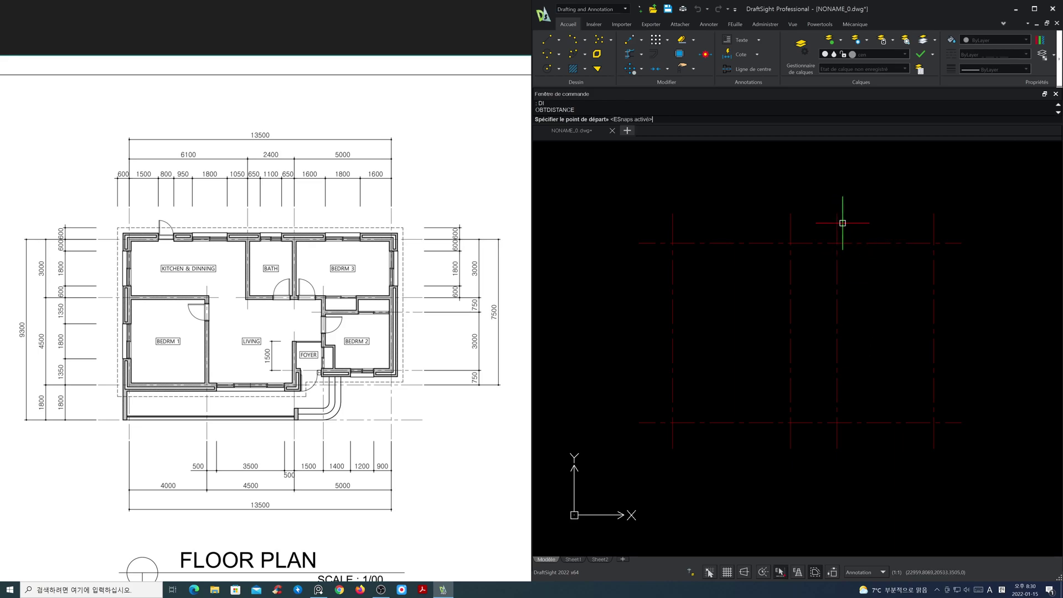
left_click(837, 214)
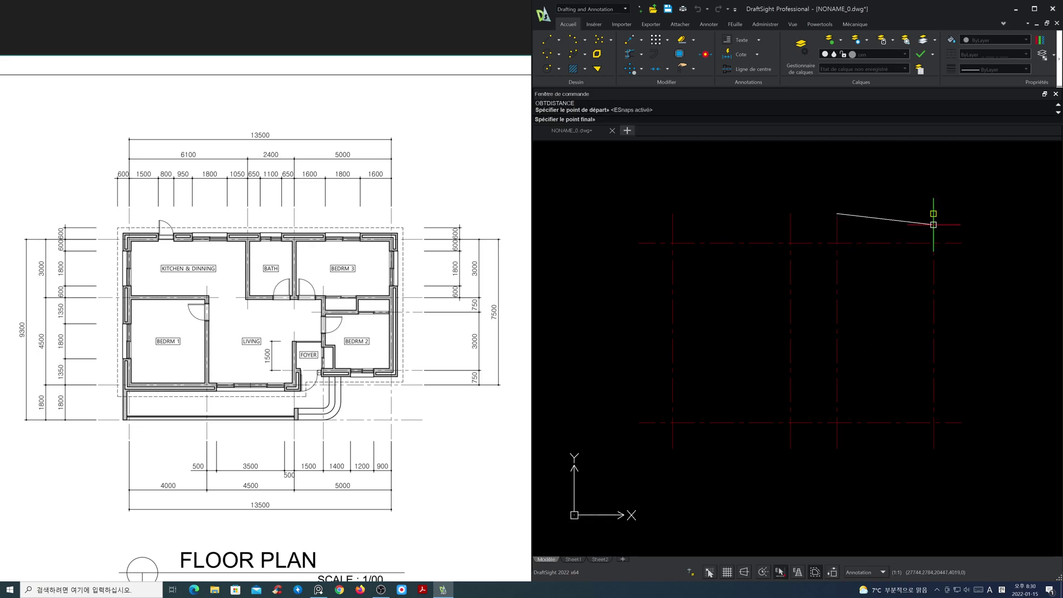
left_click(935, 225)
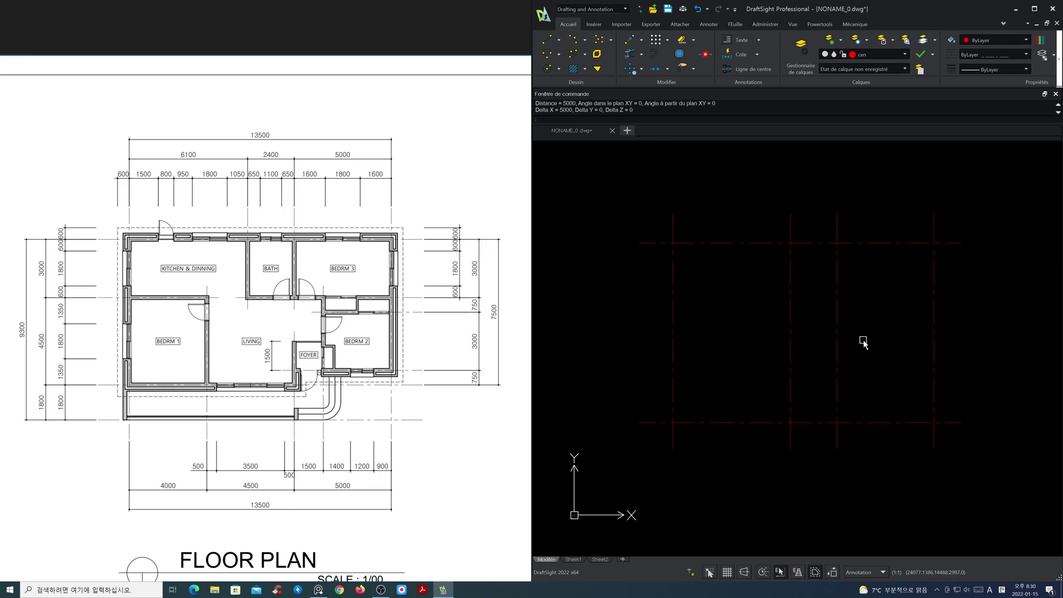
Step: Offset the top horizontal centre line 3000 downward and turn entity snaps off
type("o")
key("Return")
type("3000")
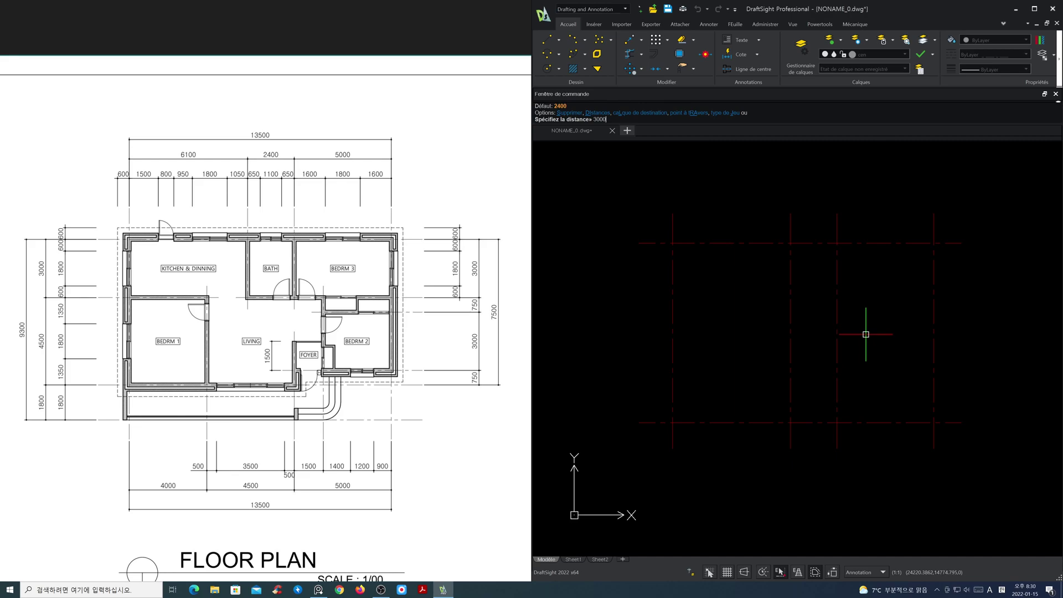
key("Return")
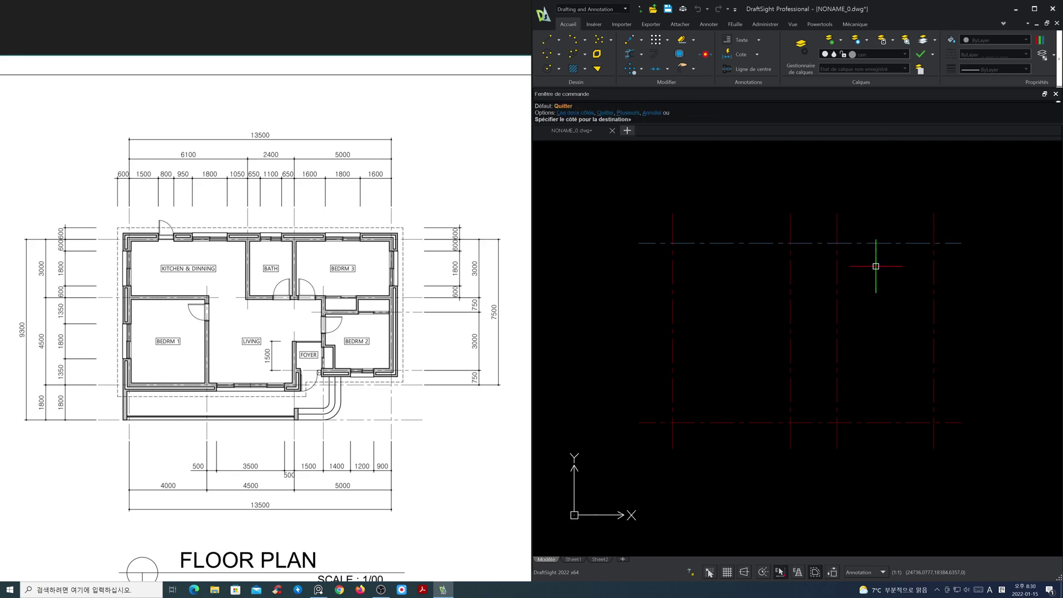
key("Return")
key("F3")
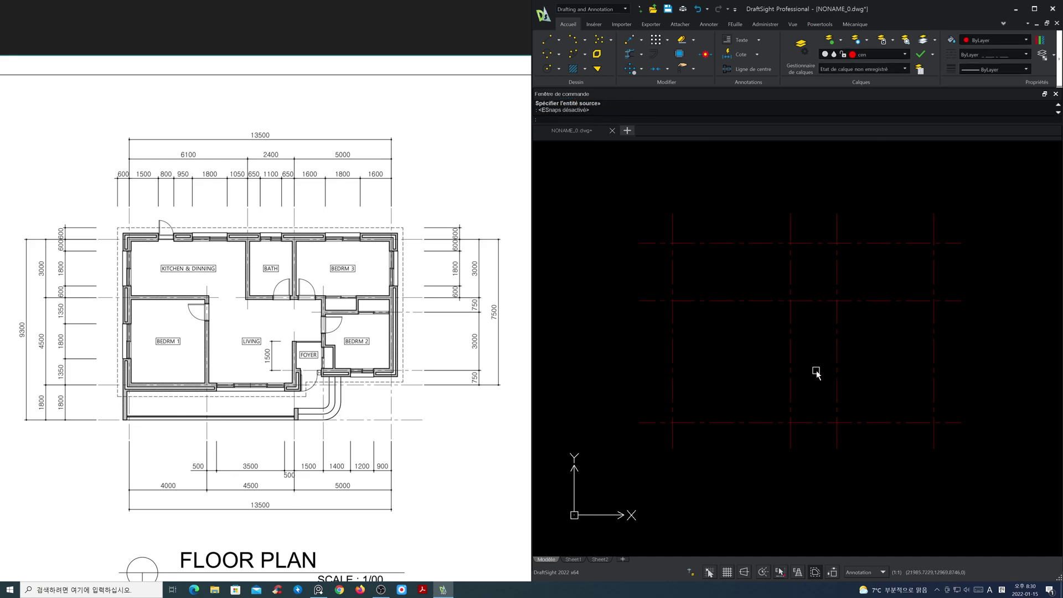
Step: Shorten the first inner vertical centre line so its lower end stops just below the middle horizontal line
left_click(791, 381)
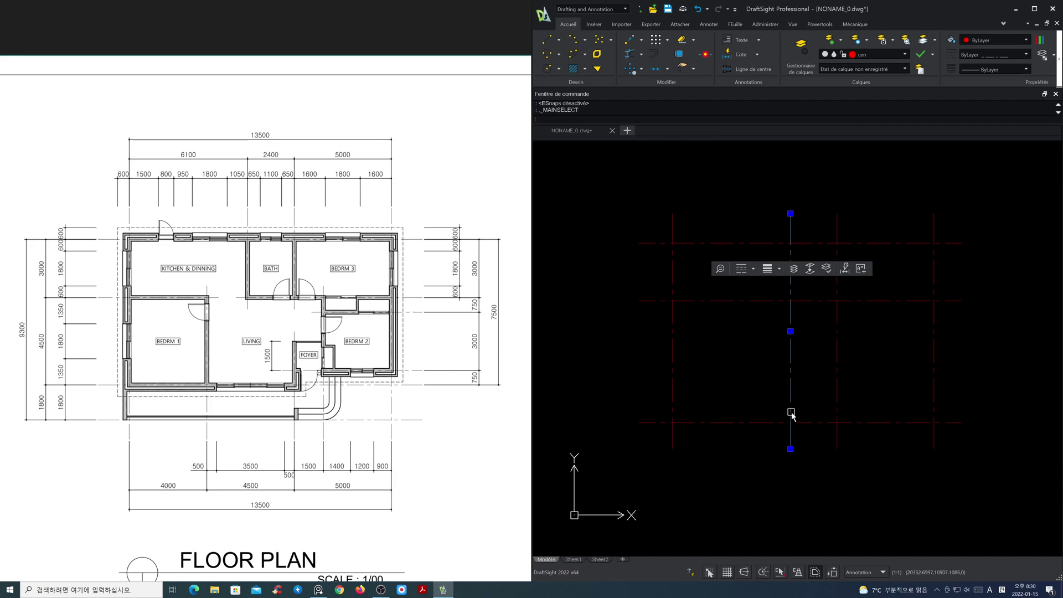
left_click(790, 448)
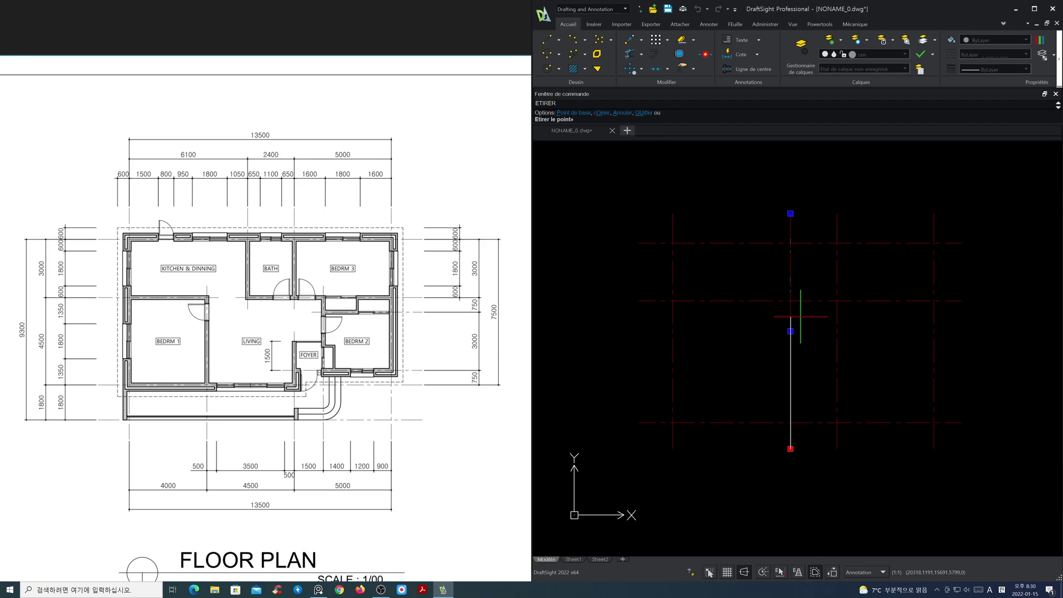
left_click(800, 317)
key("Escape")
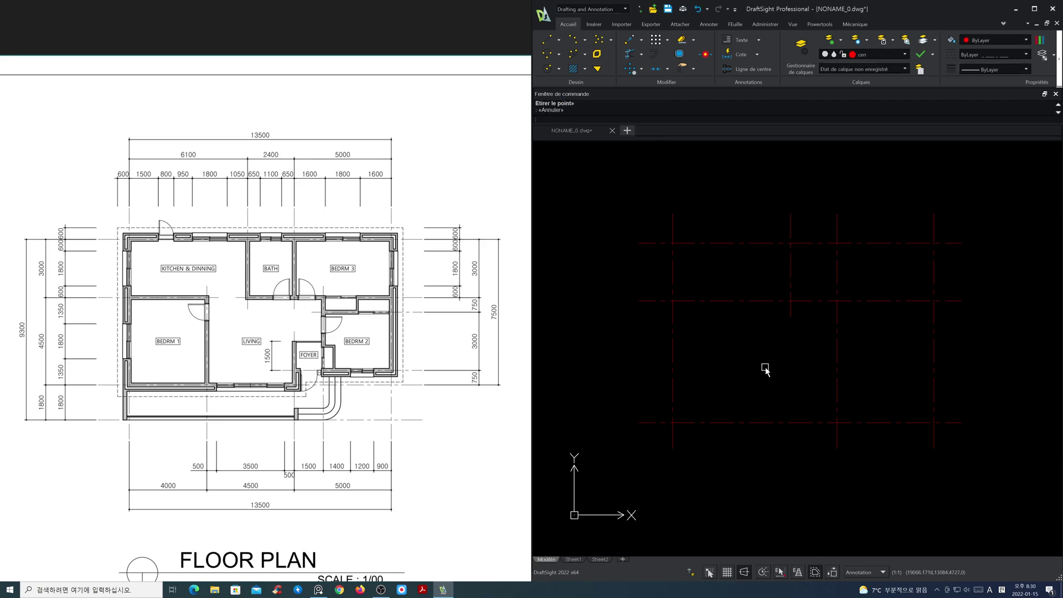
Step: Offset the middle horizontal centre line 4500 downward
type("o")
key("Return")
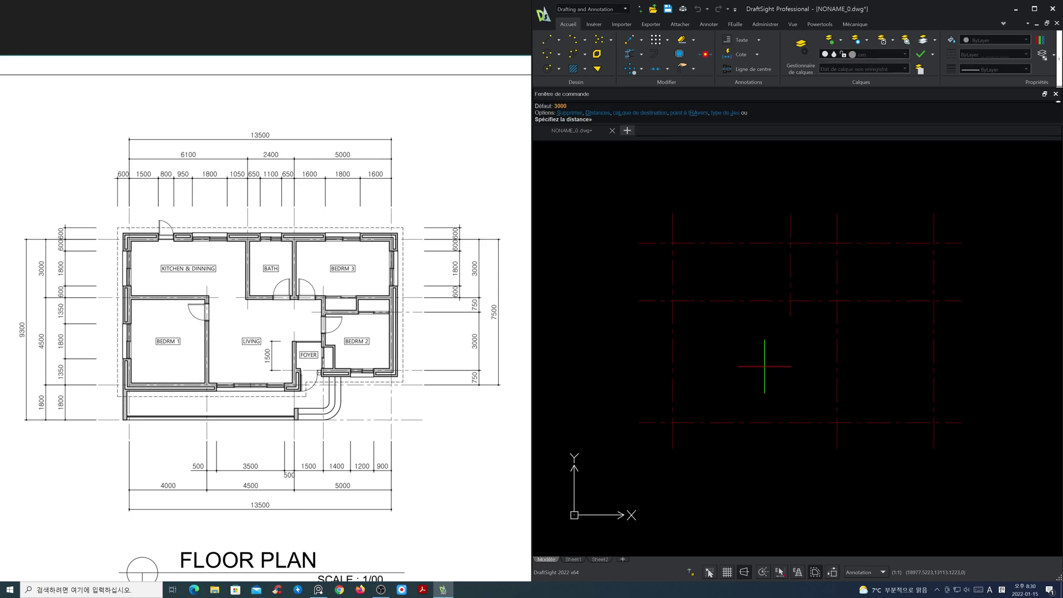
type("4500")
key("Return")
left_click(755, 302)
left_click(753, 330)
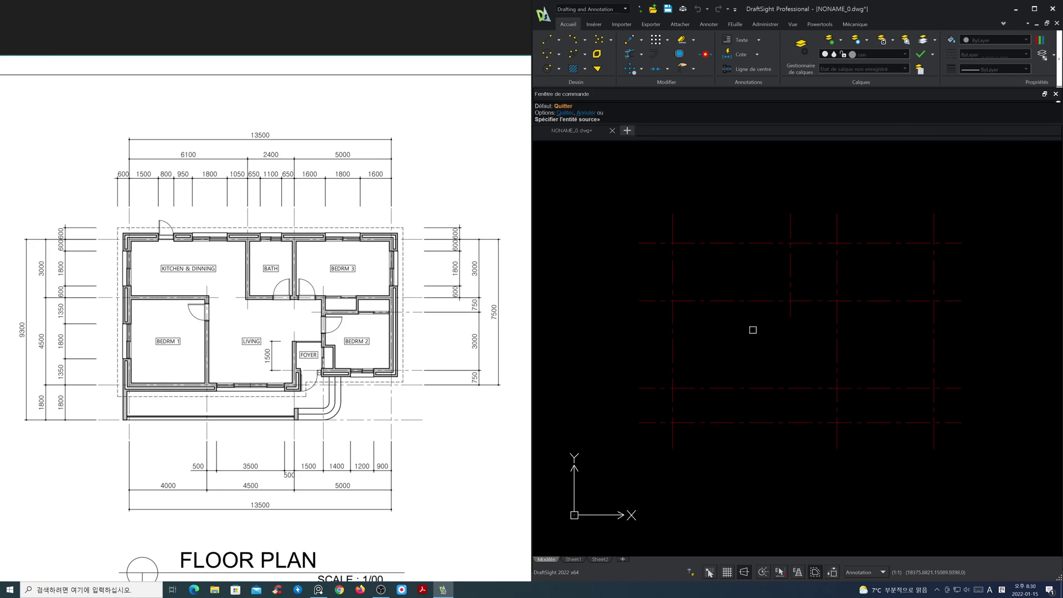
Step: Offset the leftmost vertical centre line 4000 to the right
key("Return")
key("Return")
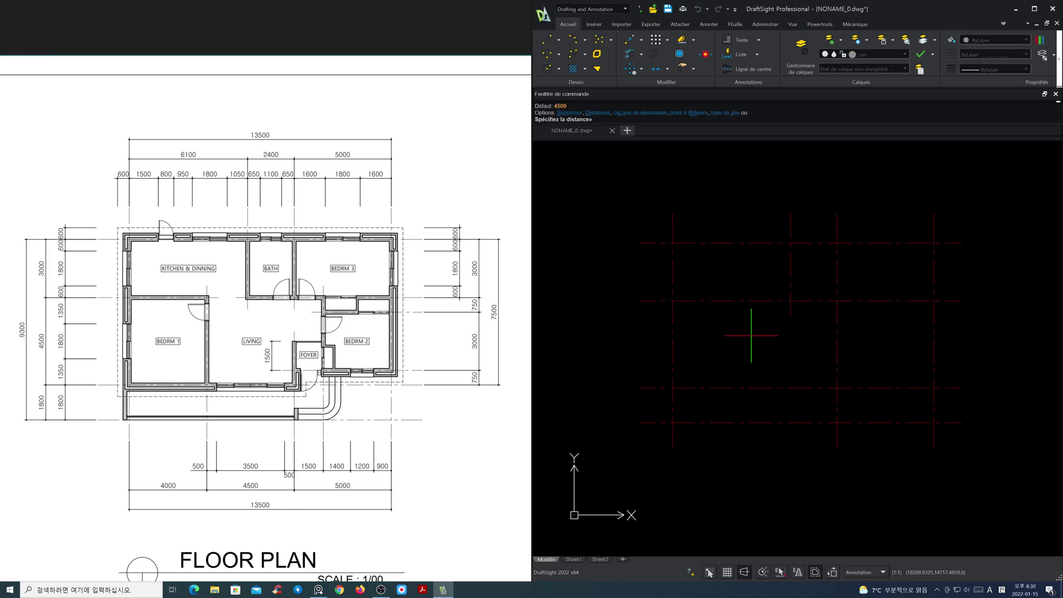
type("4000")
key("Return")
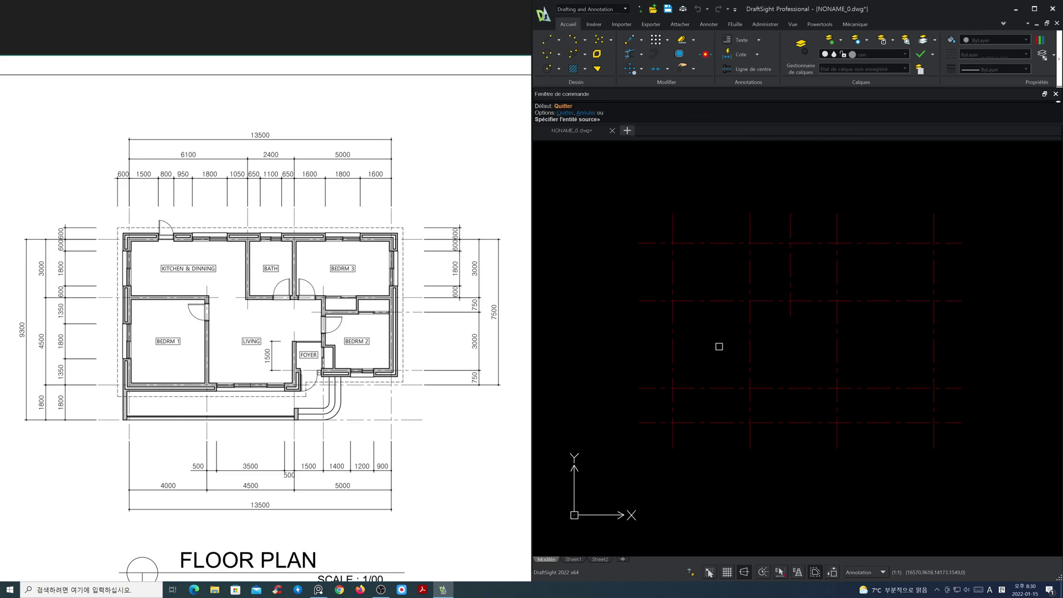
key("Return")
Step: Shorten the new 4000-offset vertical centre line so its upper end stops just above the second horizontal centre line
left_click(751, 281)
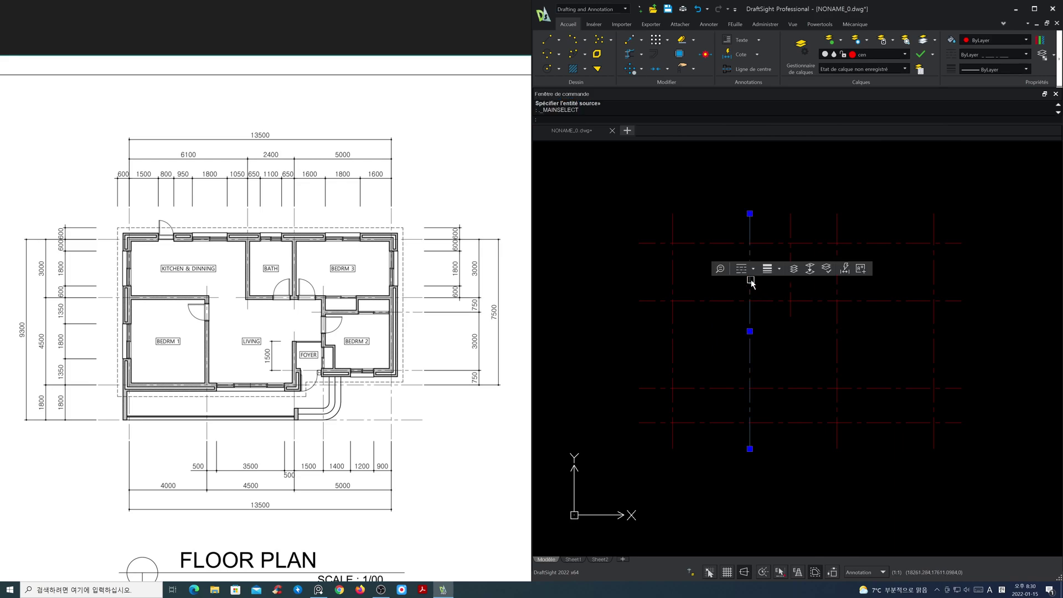
left_click(750, 213)
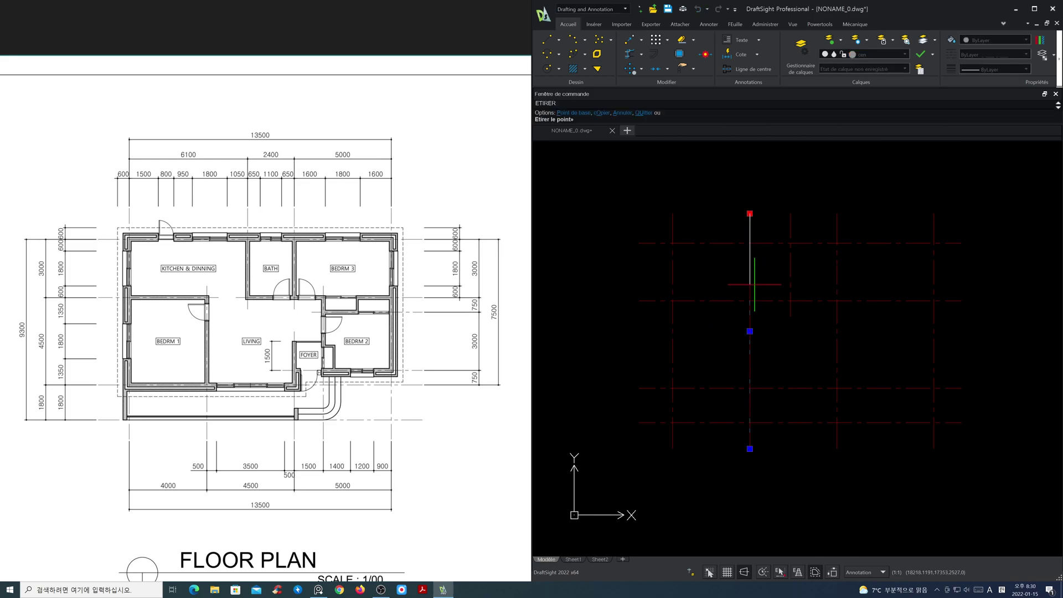
key("Escape")
key("Escape")
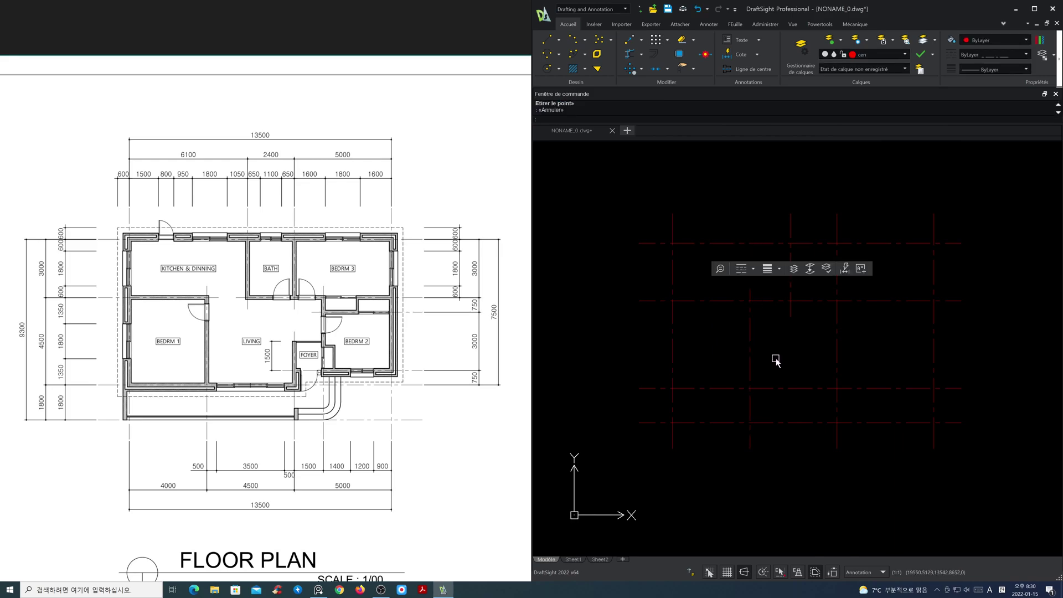
Step: Break a gap in the second horizontal centre line between the two short inner vertical centre lines
key("Return")
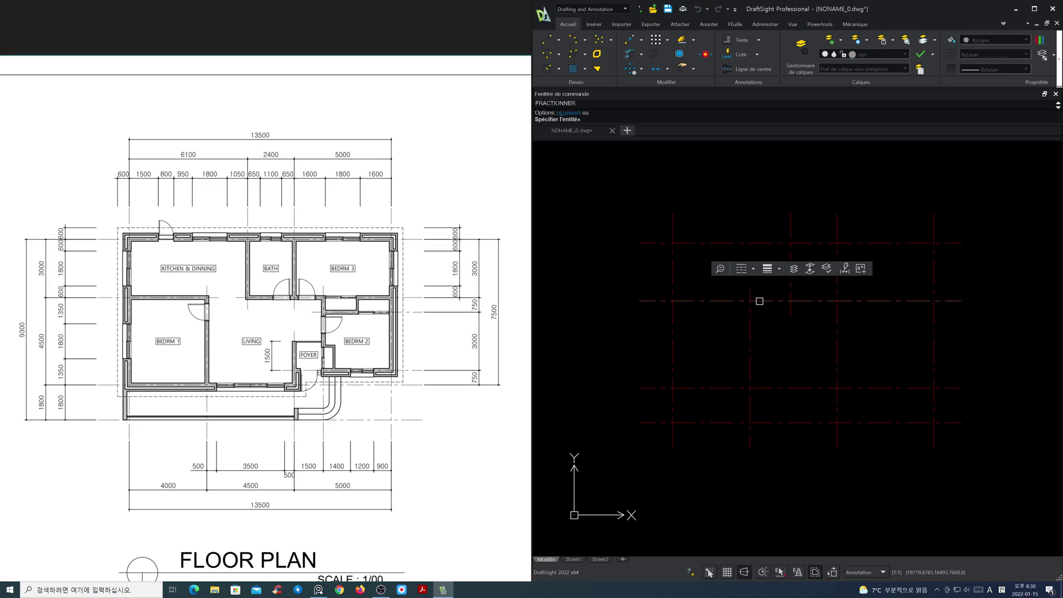
left_click(756, 301)
left_click(782, 301)
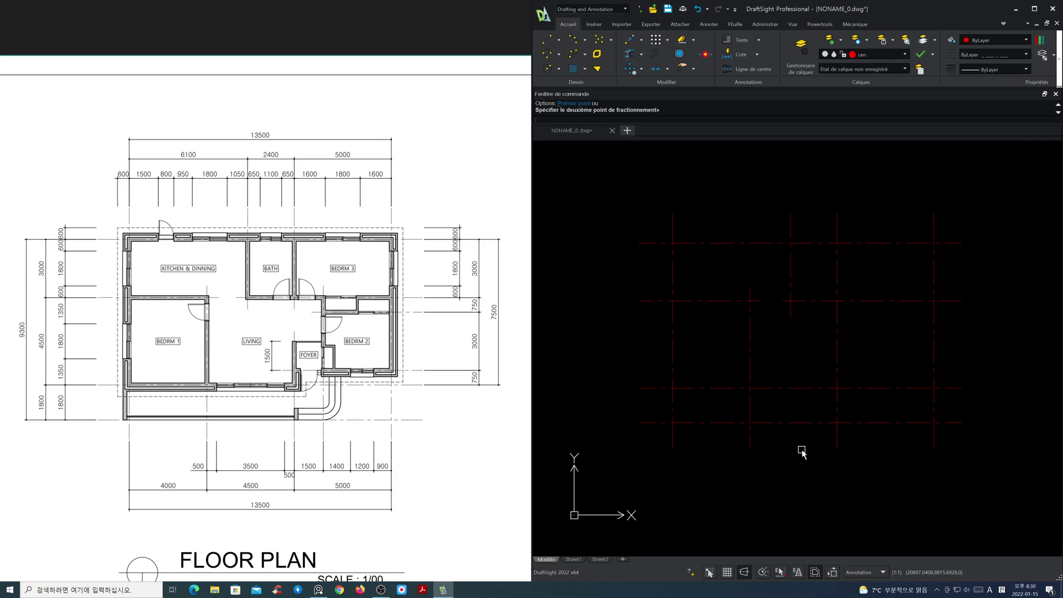
key("Escape")
Step: Stretch the lower ends of the two inner vertical centre lines up to just below the third horizontal centre line
left_click_drag(853, 460, 728, 437)
type("m")
key("Return")
left_click(734, 450)
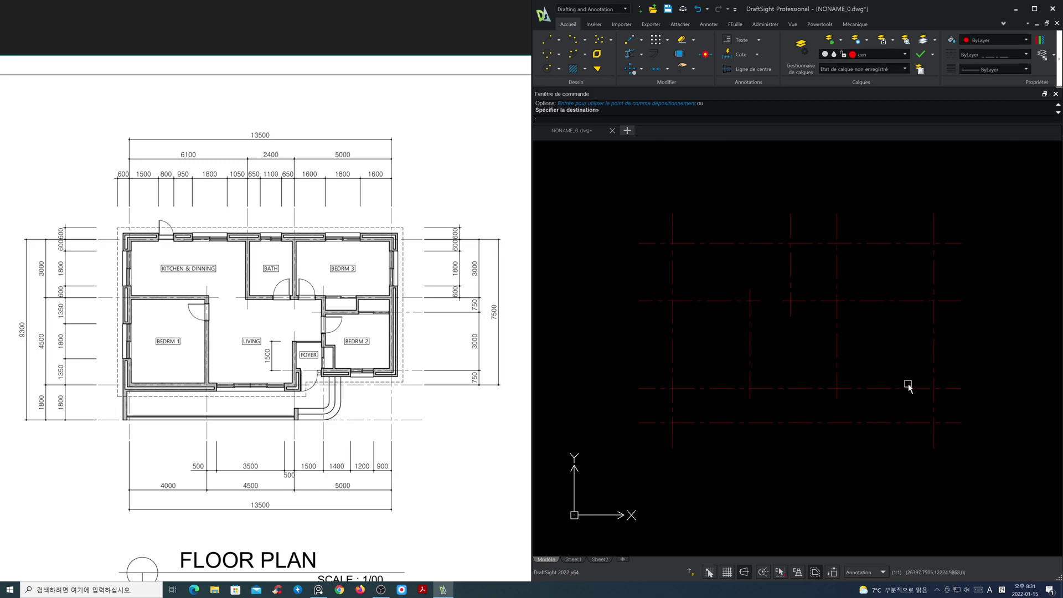
key("Escape")
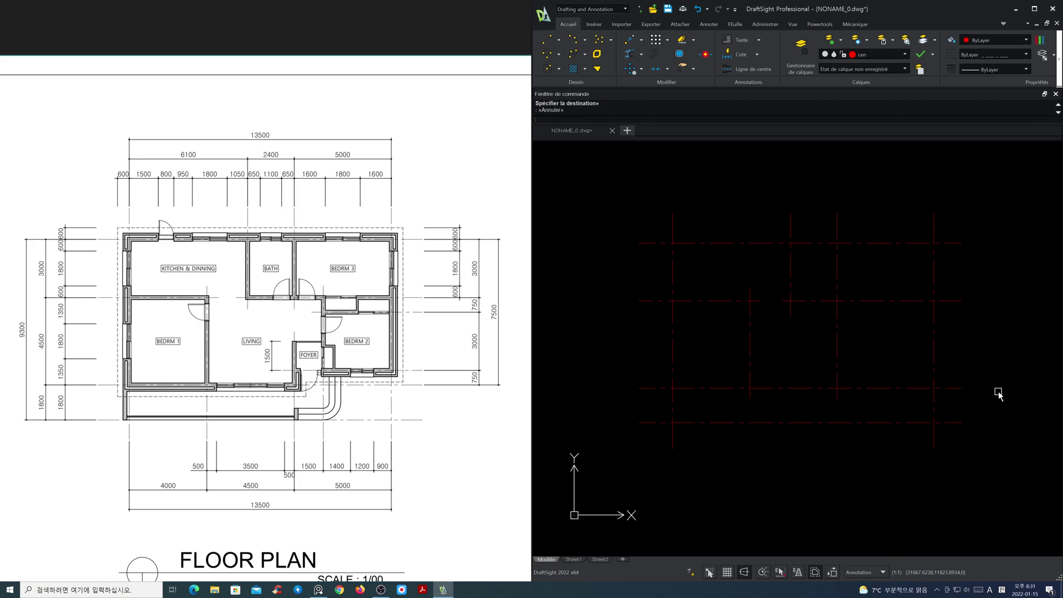
Step: Offset the third horizontal centre line 750 upward
type("o")
key("Return")
type("7")
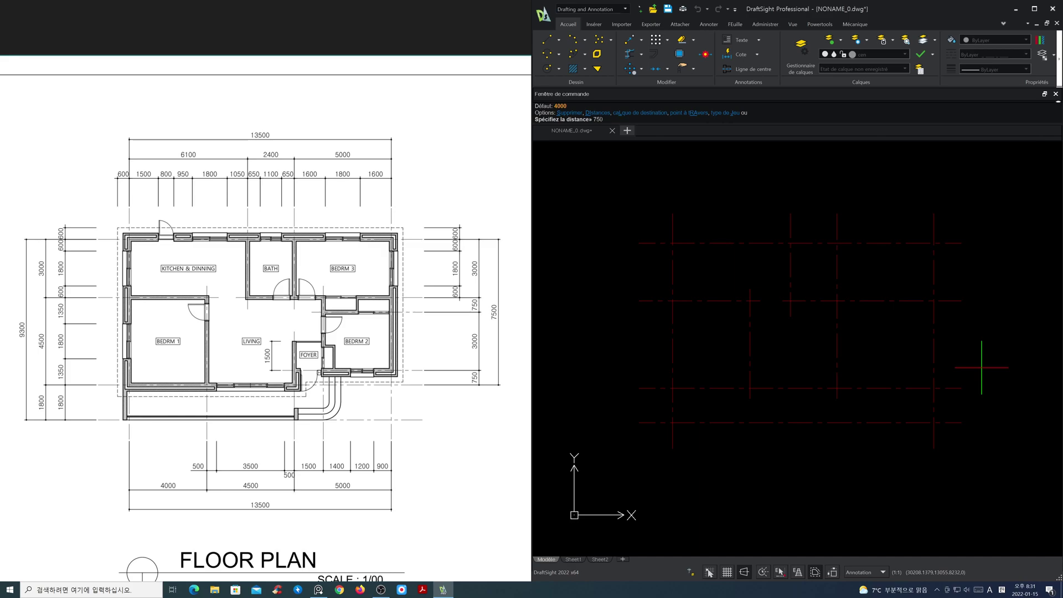
type("50")
key("Return")
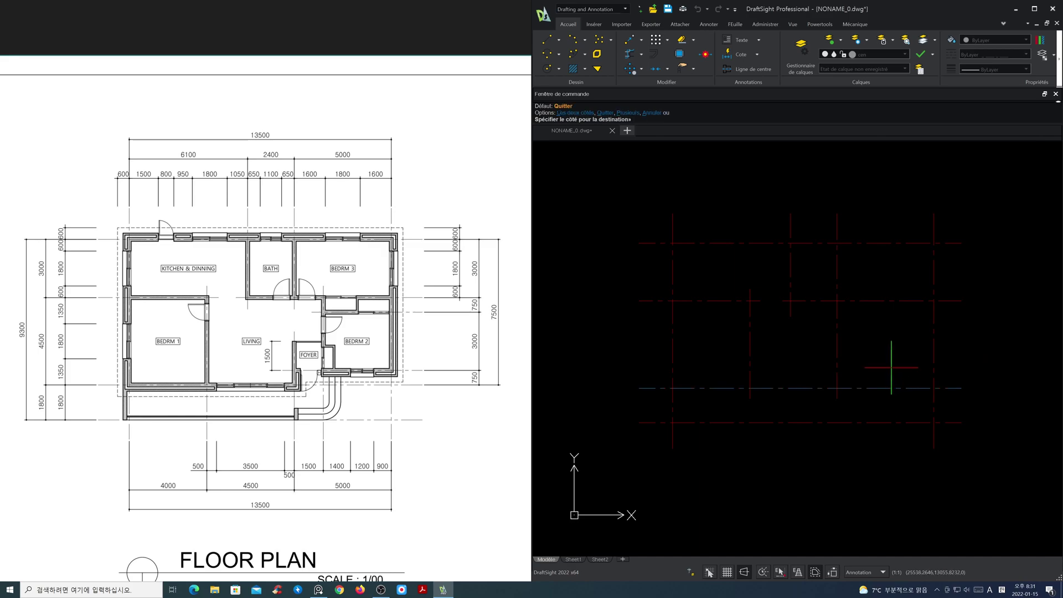
key("Return")
left_click(883, 373)
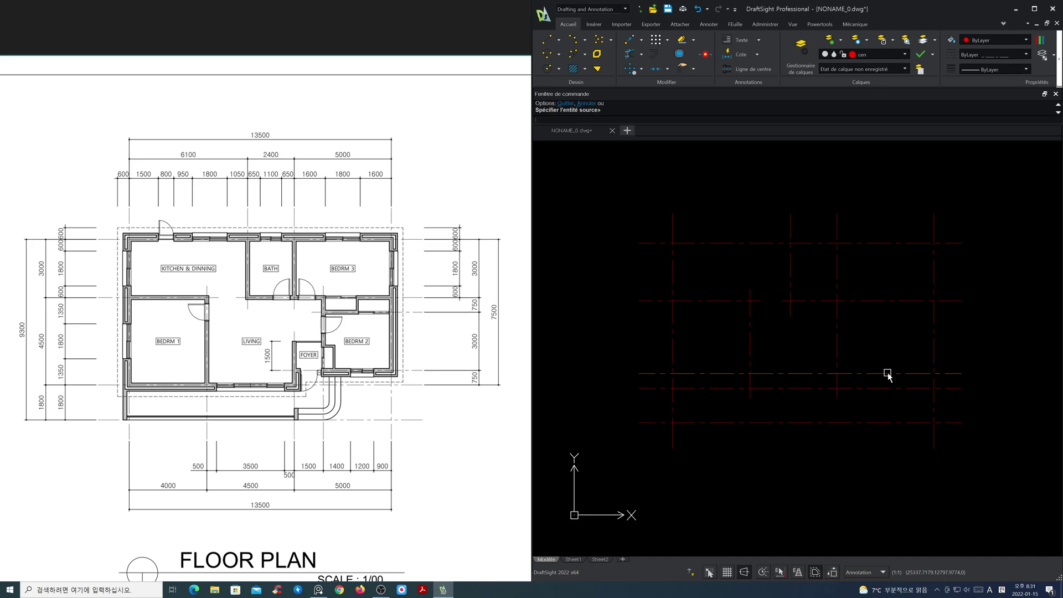
Step: Shorten the new 750-offset horizontal line so its left end stops just left of the third inner vertical centre line
left_click(639, 374)
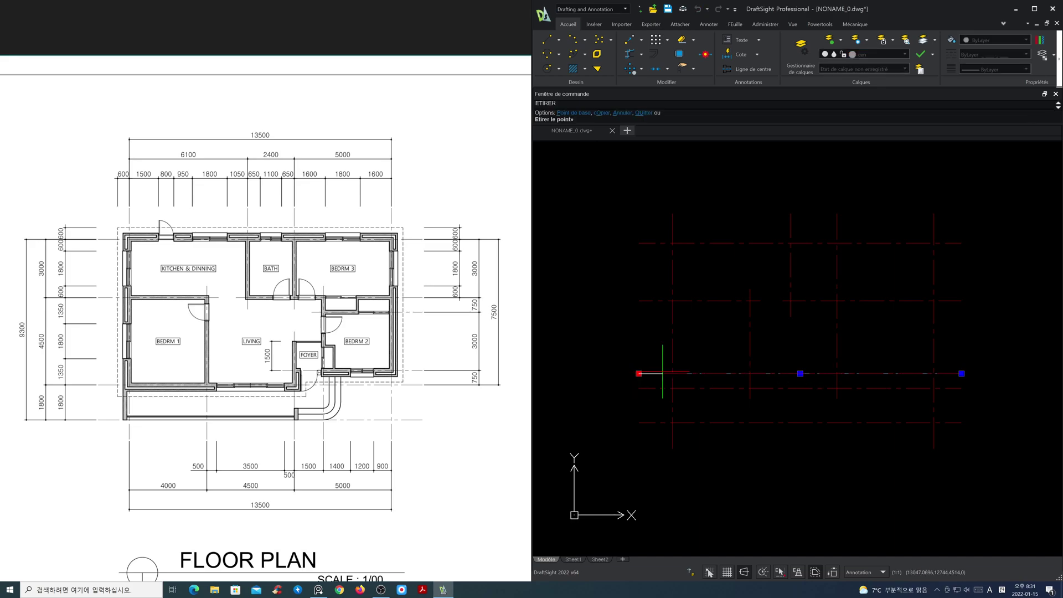
left_click(825, 373)
key("Escape")
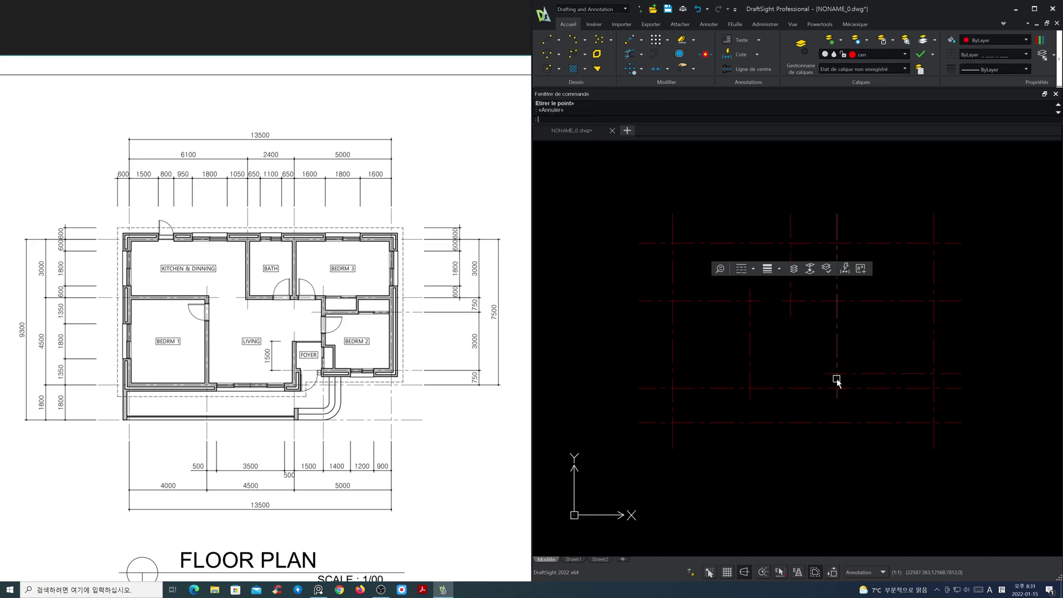
Step: Shorten the horizontal centre line below it so its right end stops just past the third inner vertical centre line
left_click(876, 388)
left_click(962, 388)
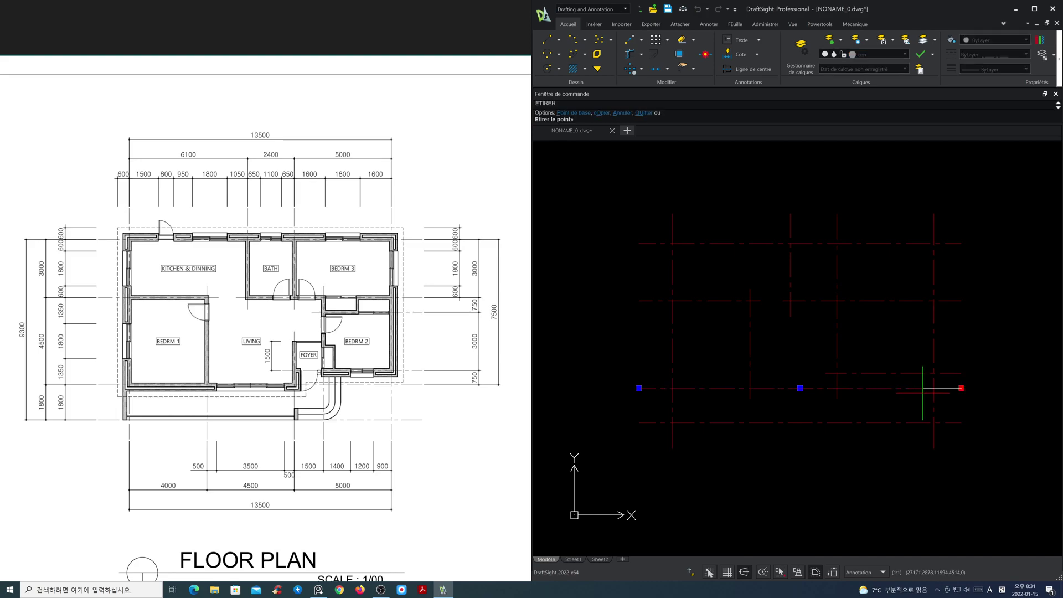
left_click(847, 399)
key("Escape")
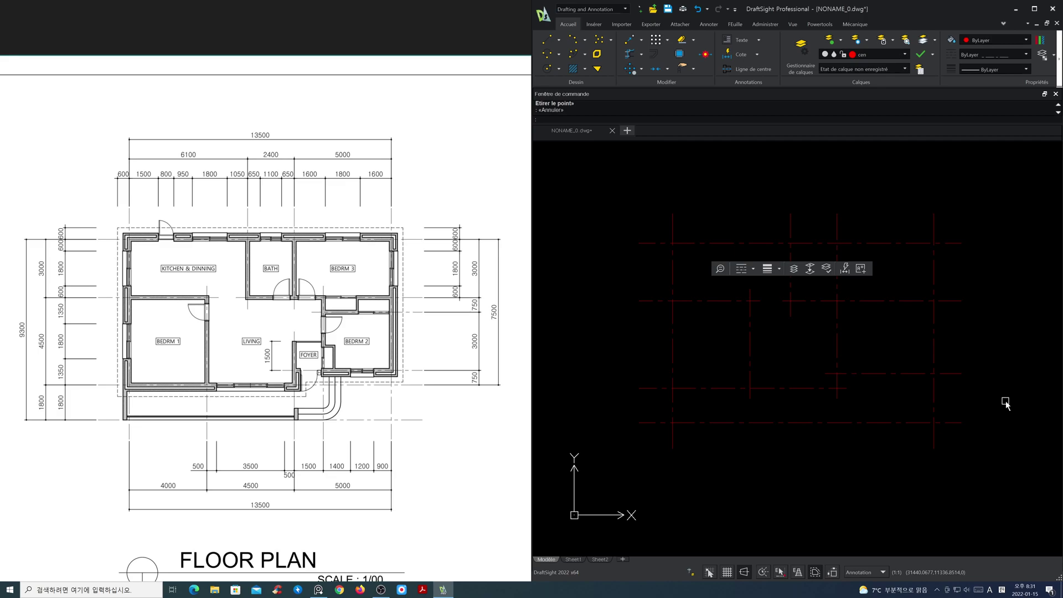
Step: Offset the third inner vertical centre line 1500 to the right
type("o")
key("Return")
type("1500")
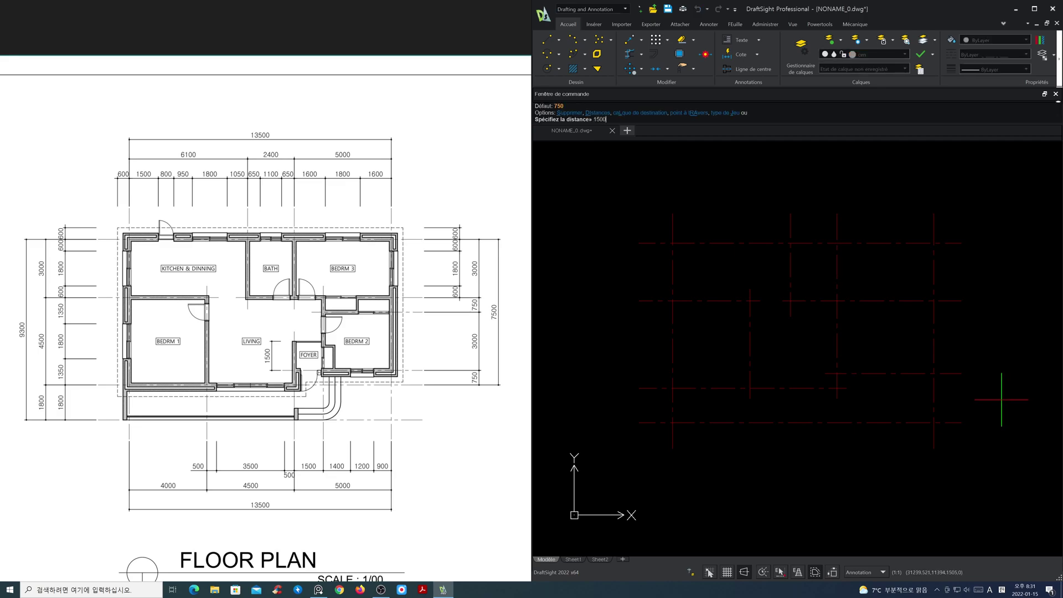
key("Return")
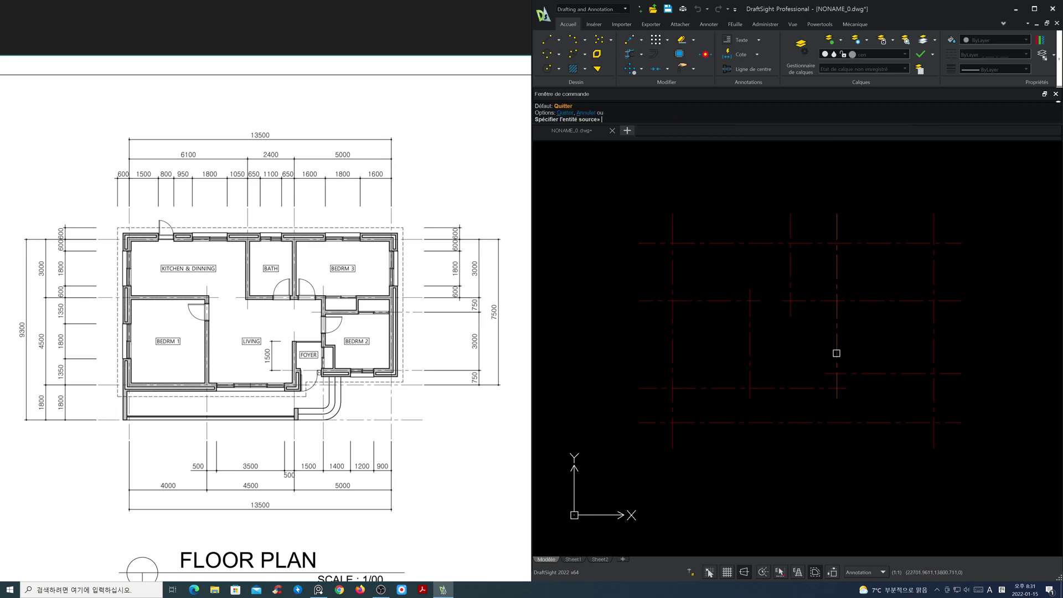
key("Return")
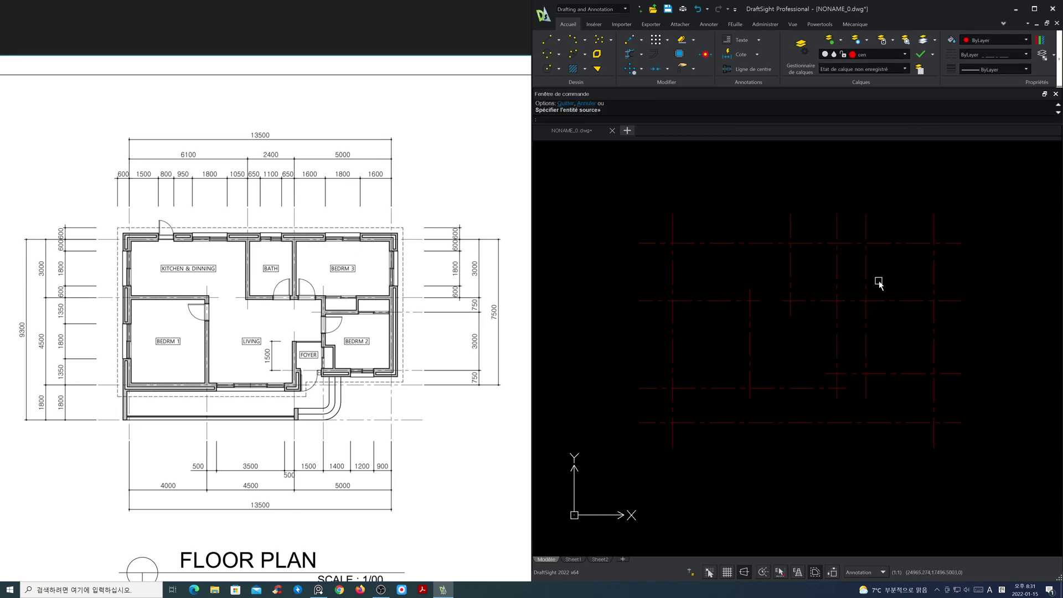
Step: Shorten the new 1500-offset vertical line so its upper end stops just above the second horizontal centre line
left_click(866, 231)
left_click(866, 214)
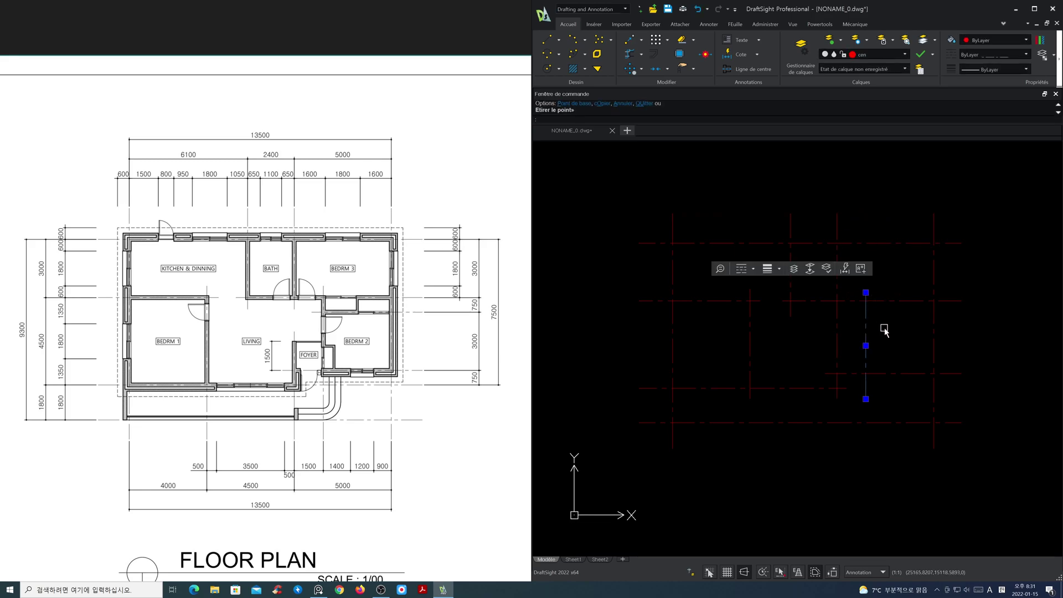
key("Escape")
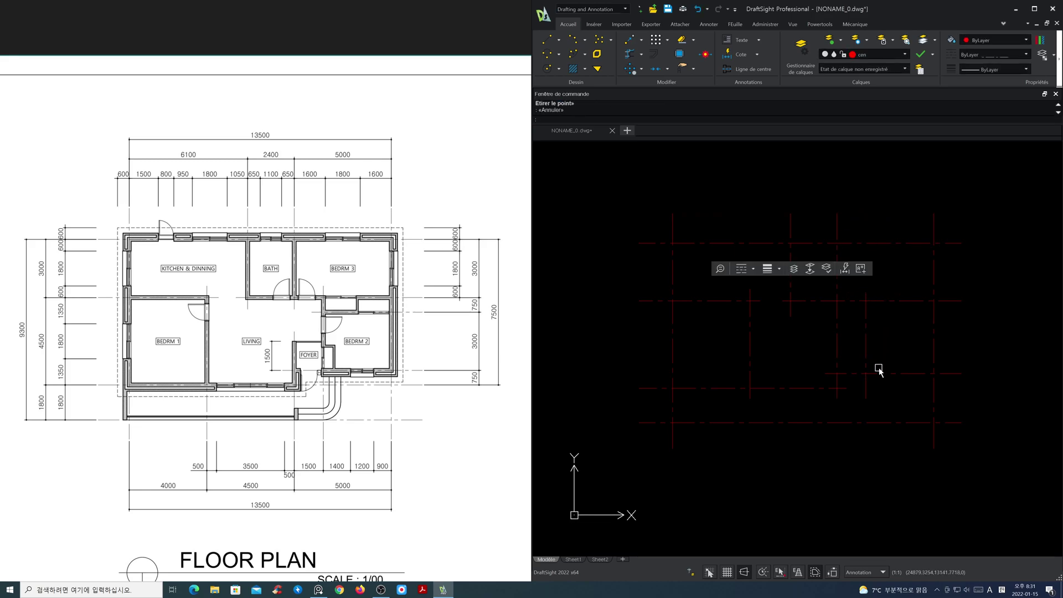
Step: Stretch the rightmost vertical centre line's lower end up level with the lower ends of the inner vertical lines
type("s")
key("space")
left_click(959, 459)
left_click(921, 446)
key("space")
left_click(922, 448)
left_click(925, 399)
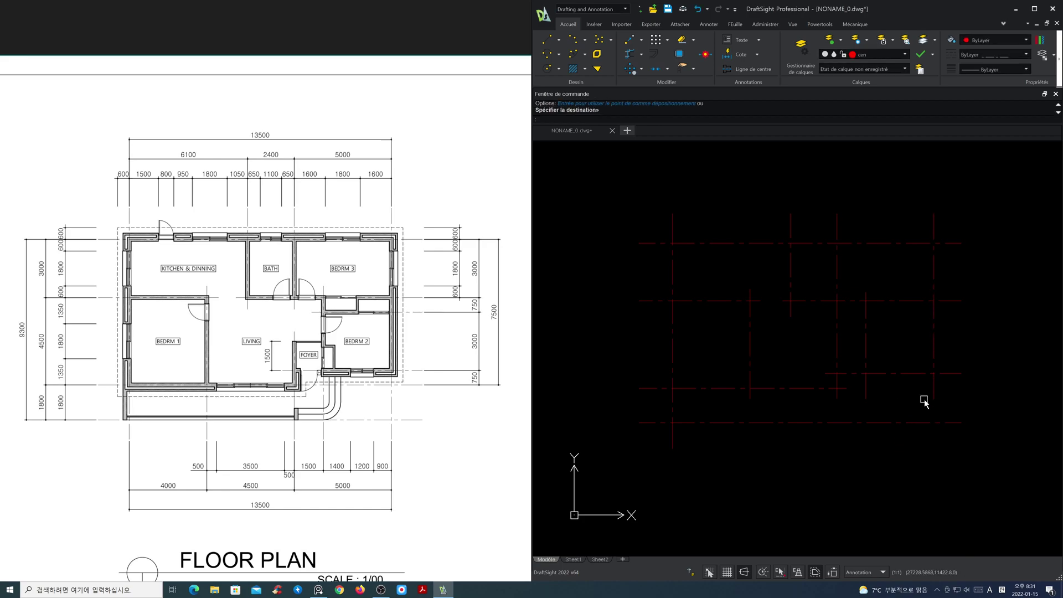
Step: Stretch the lower ends of the two rightmost vertical centre lines up to just below the short horizontal centre line
key("space")
left_click(960, 403)
left_click(870, 391)
key("space")
left_click(906, 397)
left_click(905, 386)
key("Escape")
Step: Offset the right part of the second horizontal centre line 750 downward
type("o")
key("Return")
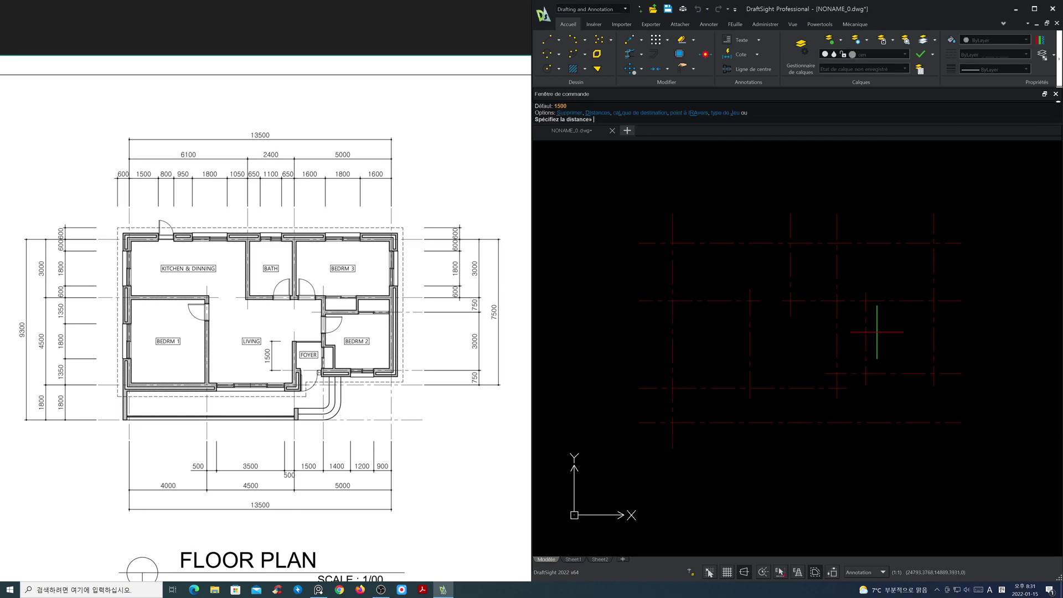
type("750")
key("Return")
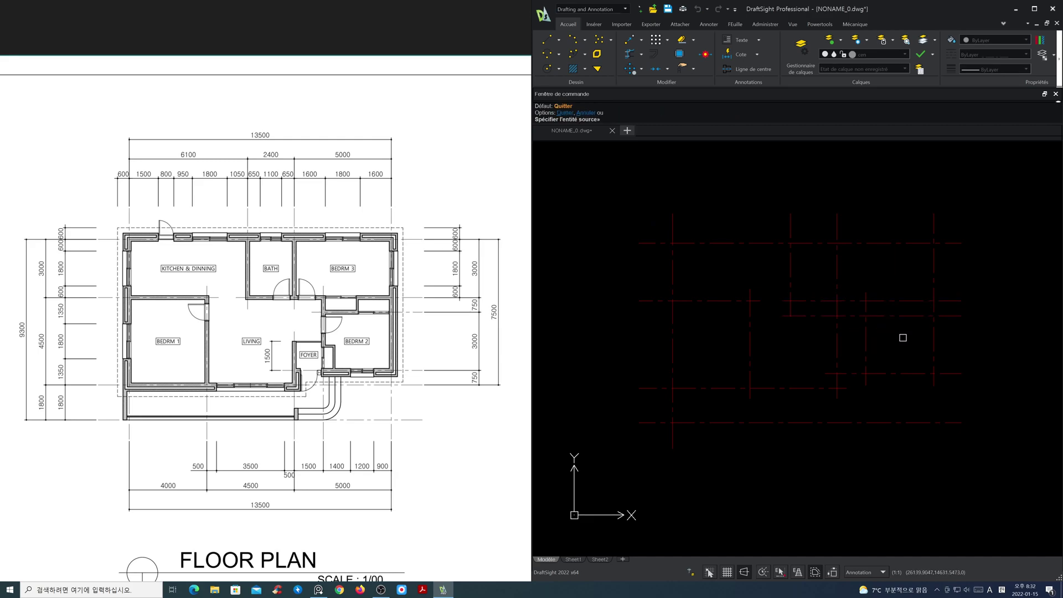
key("Escape")
Step: Shorten the new 750-offset horizontal line so its left end stops just left of the 1500-offset vertical line
left_click(819, 336)
left_click(810, 314)
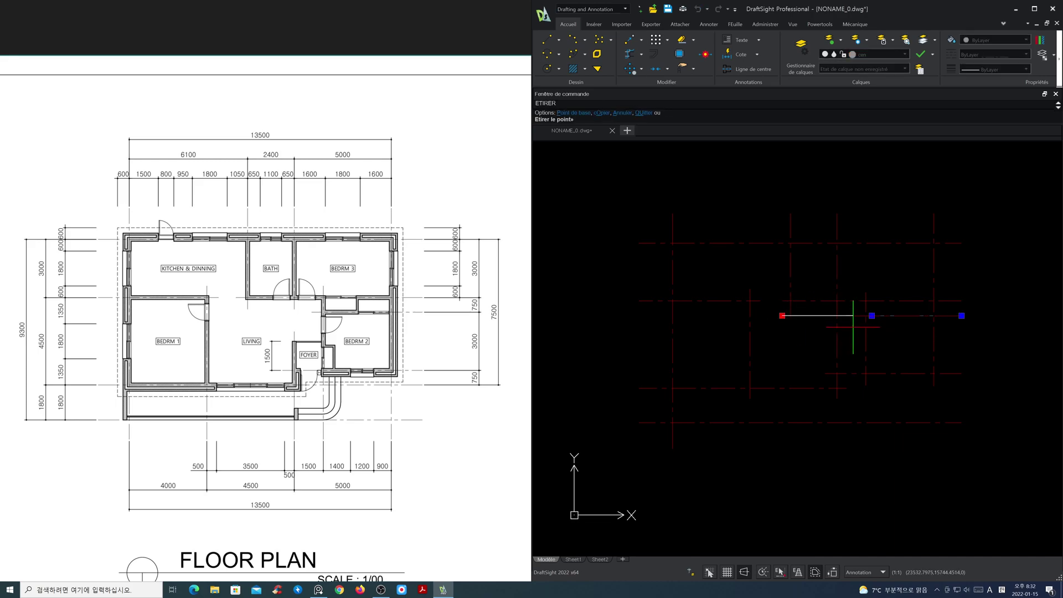
key("Escape")
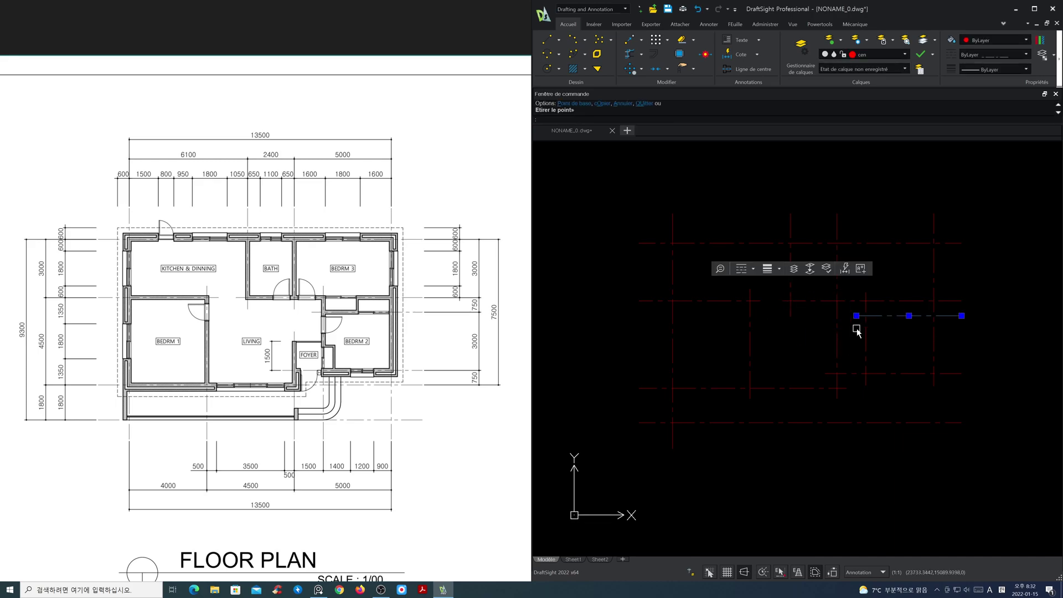
key("Escape")
Step: Break a gap in the third inner vertical centre line between the second horizontal line and the foyer area
type("b")
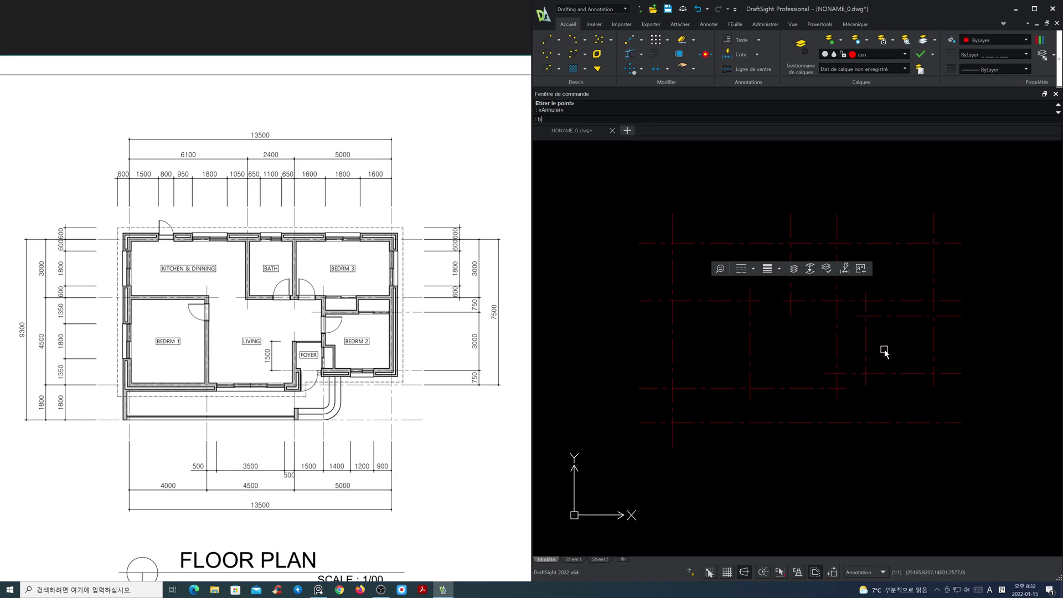
type("r")
key("Return")
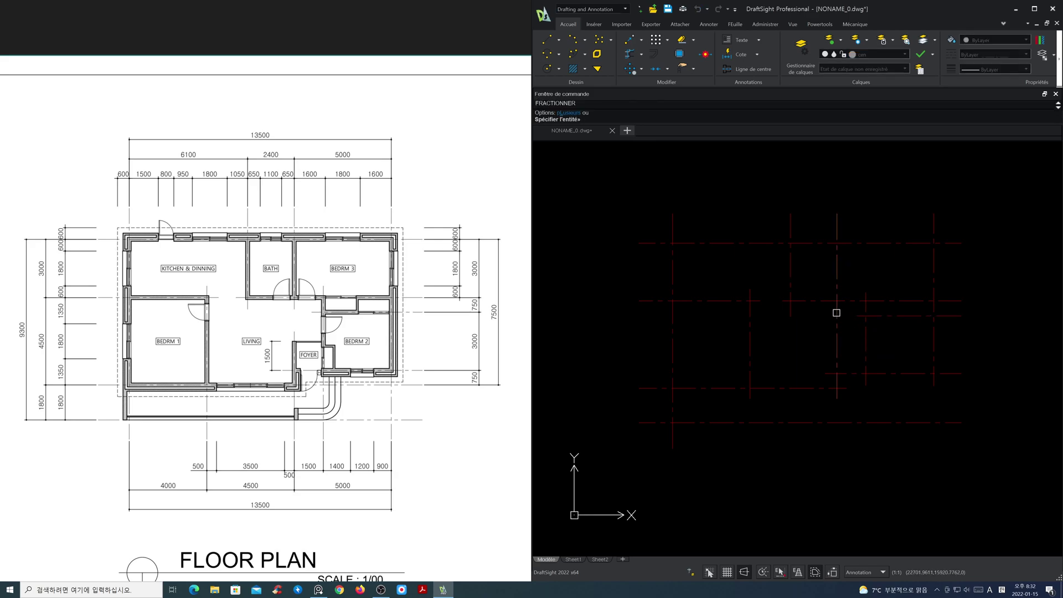
left_click(848, 337)
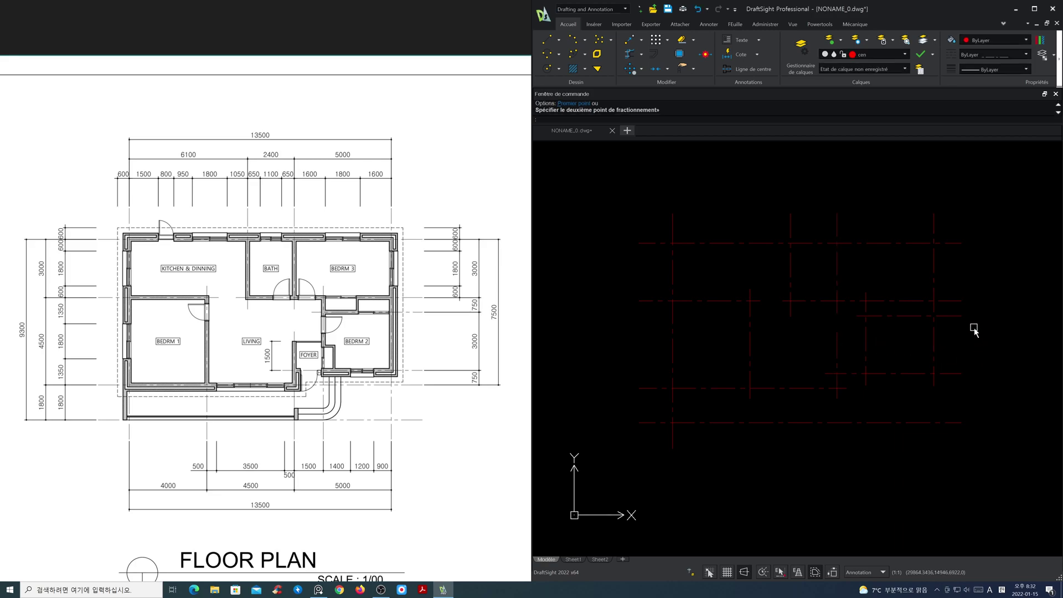
Step: Make sec the current layer for drawing the walls
left_click(905, 55)
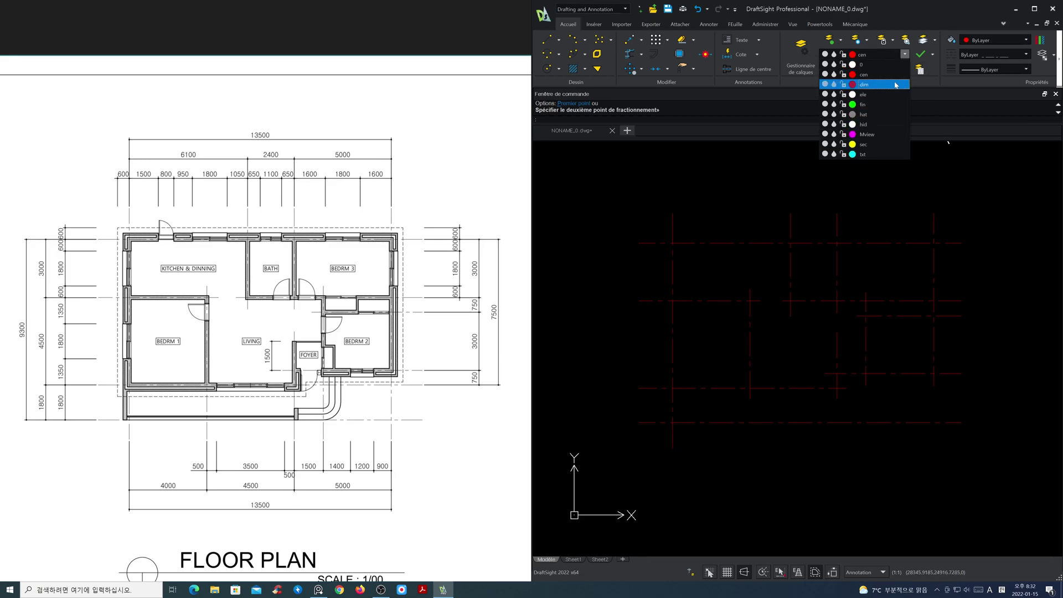
left_click(886, 145)
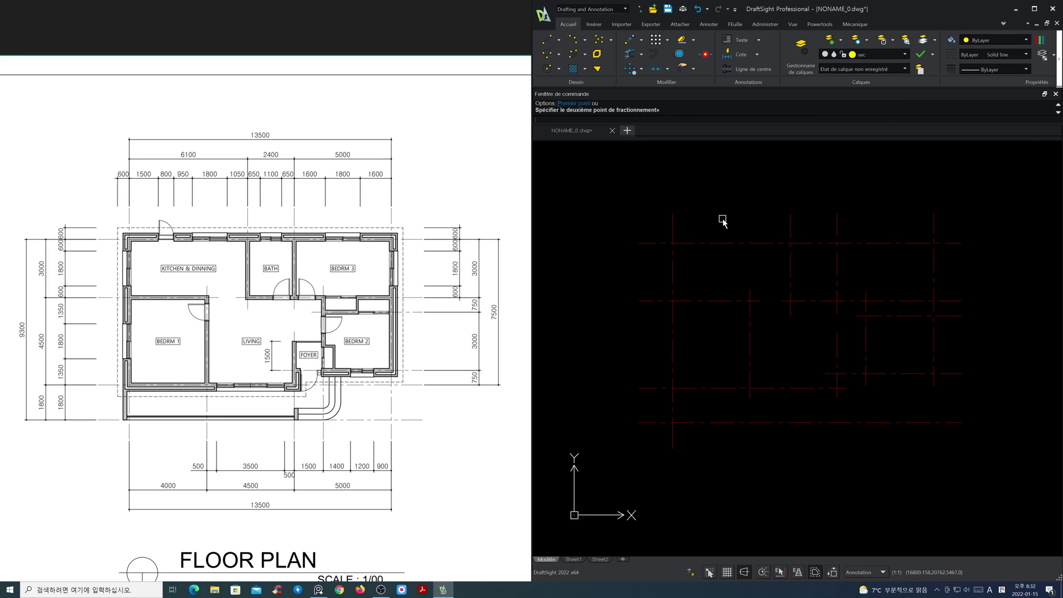
type("B")
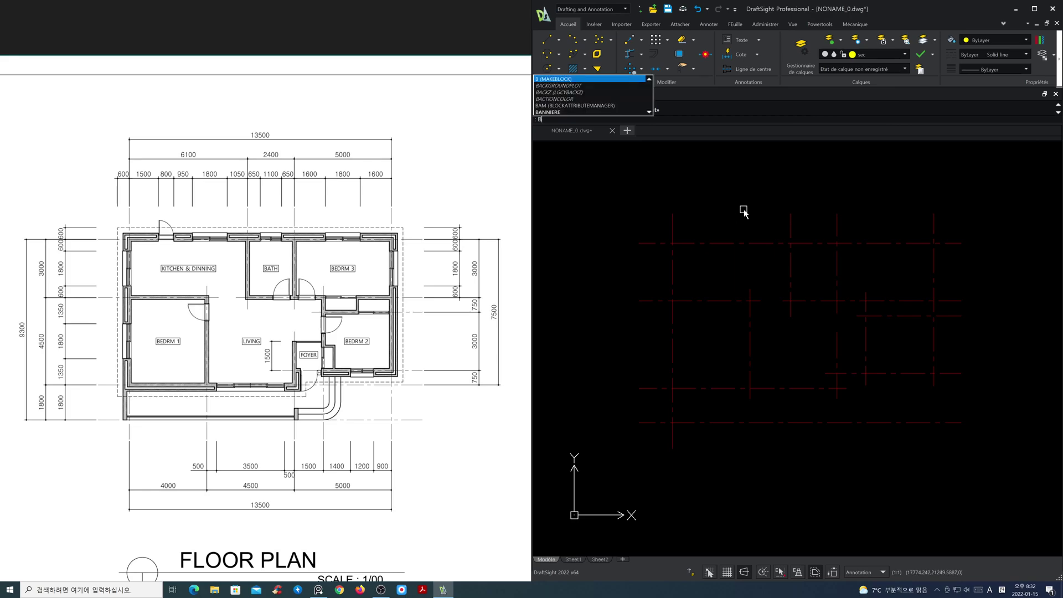
key("Return")
Step: Start a rich line, list the loaded rich line styles and choose style W420
type("ml")
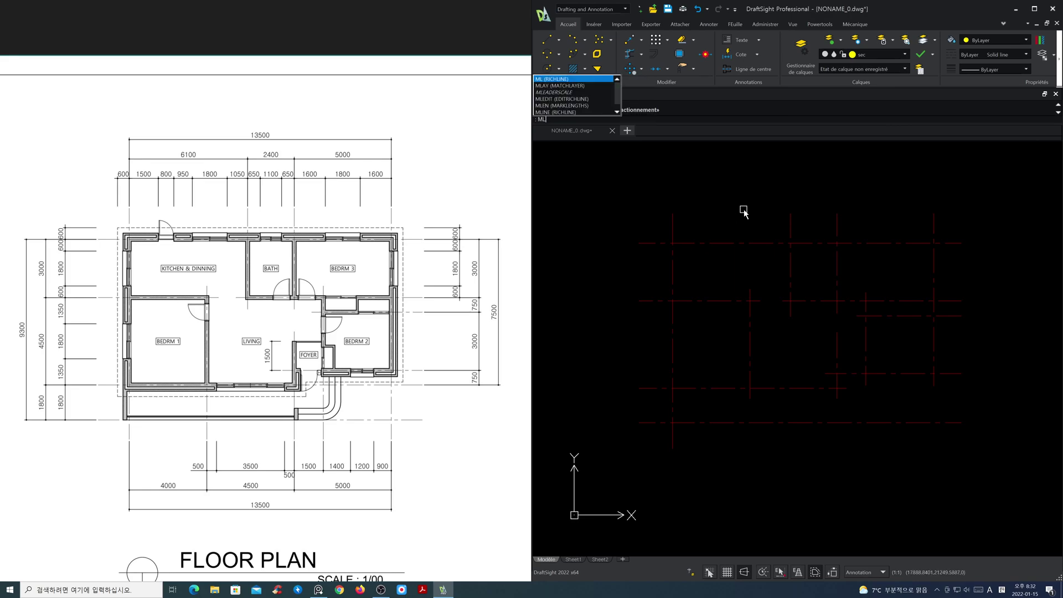
key("Return")
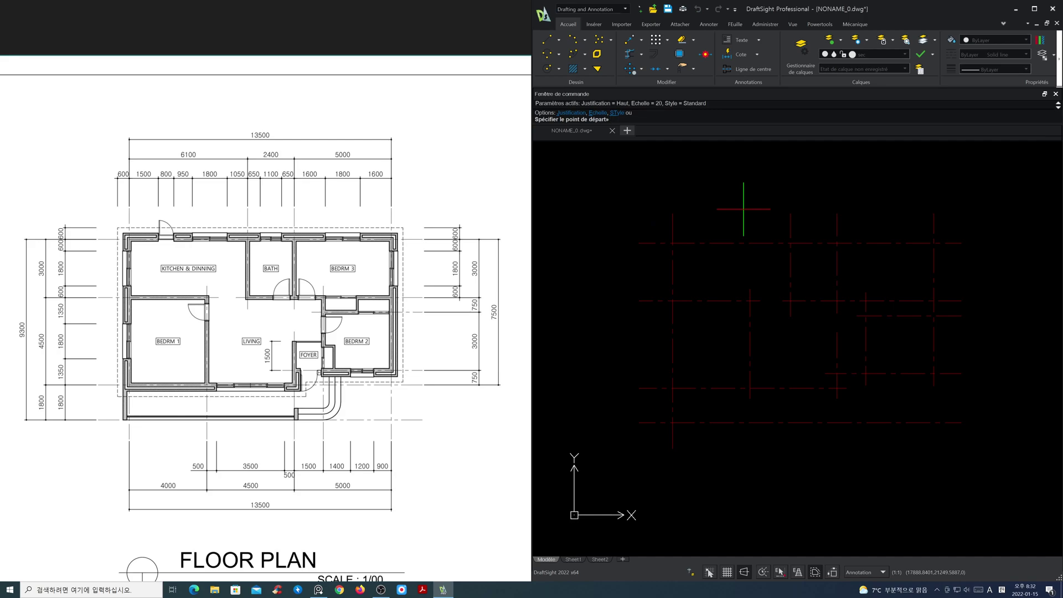
key("Return")
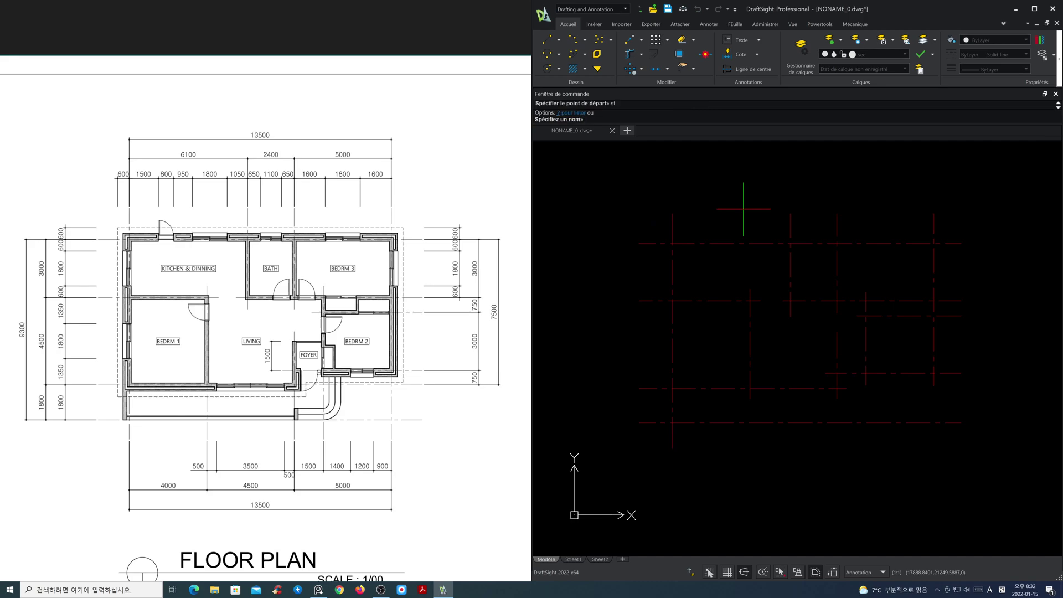
type("?")
key("Return")
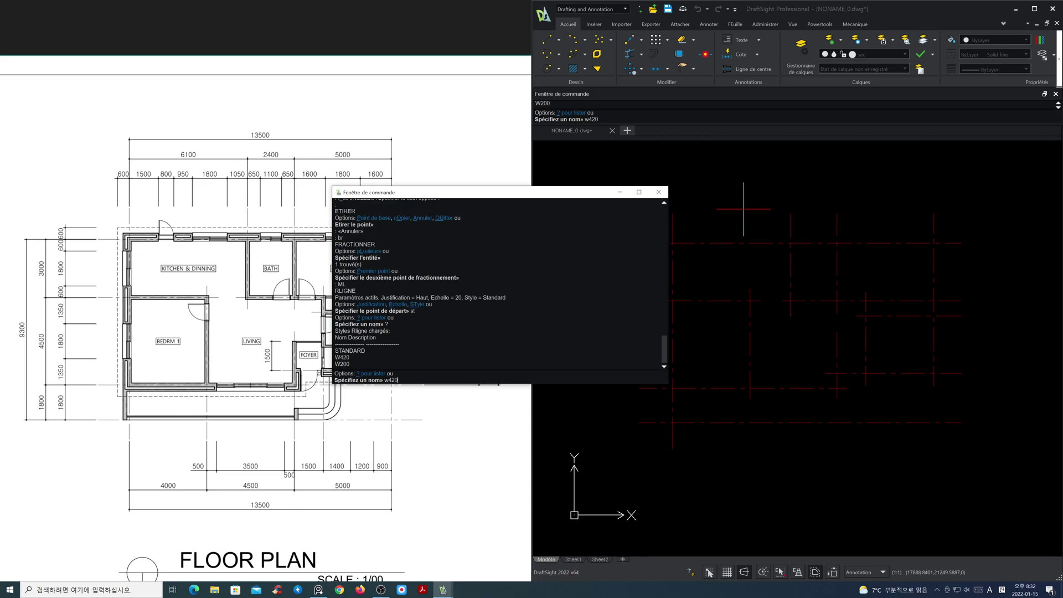
type("w420")
key("Return")
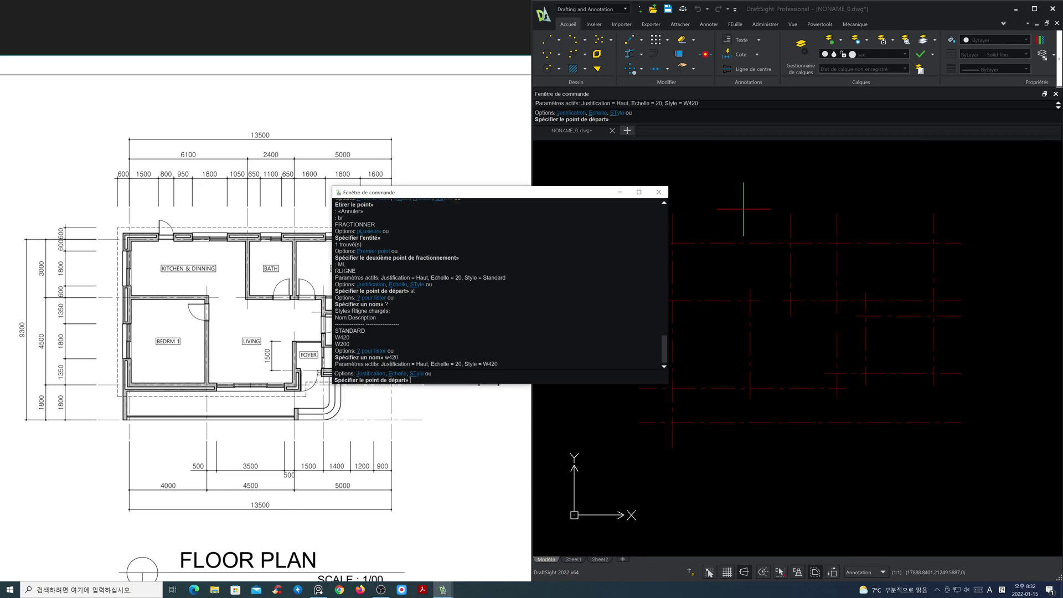
Step: Set the rich line scale to 1 and its justification to Zero
key("Return")
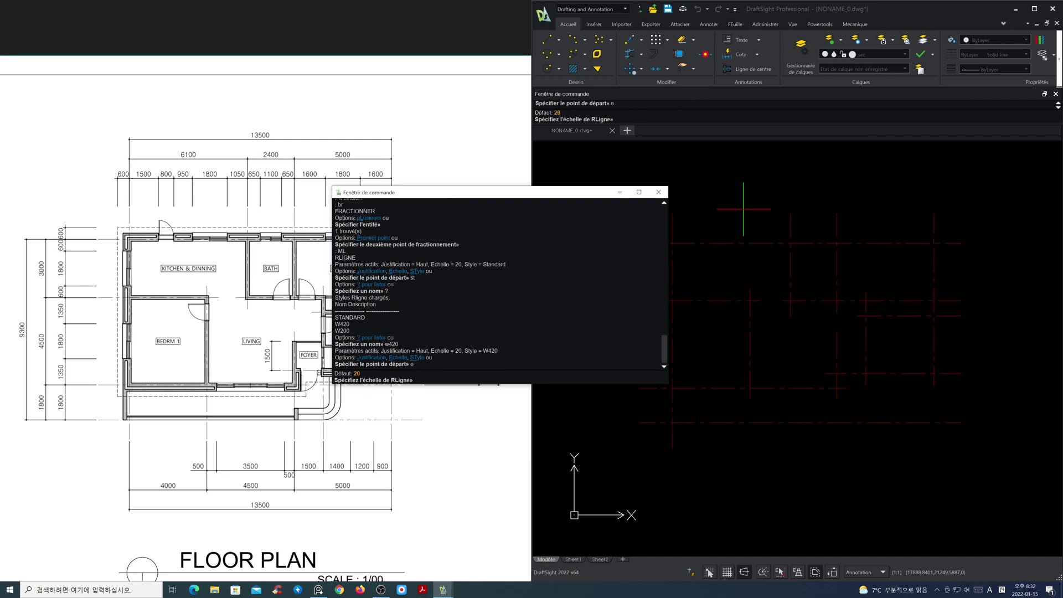
key("Return")
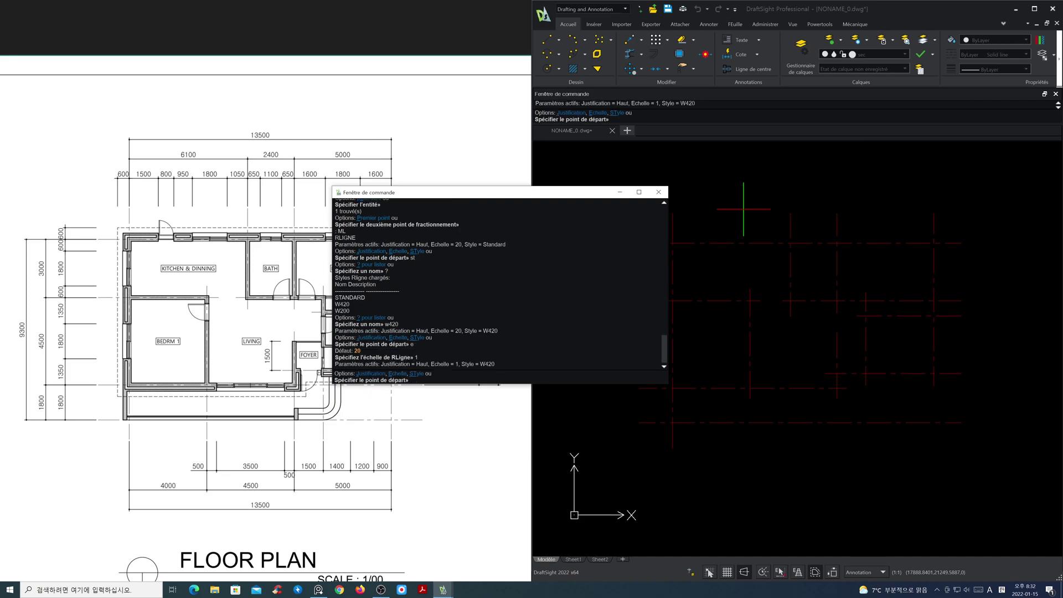
type("j")
key("Return")
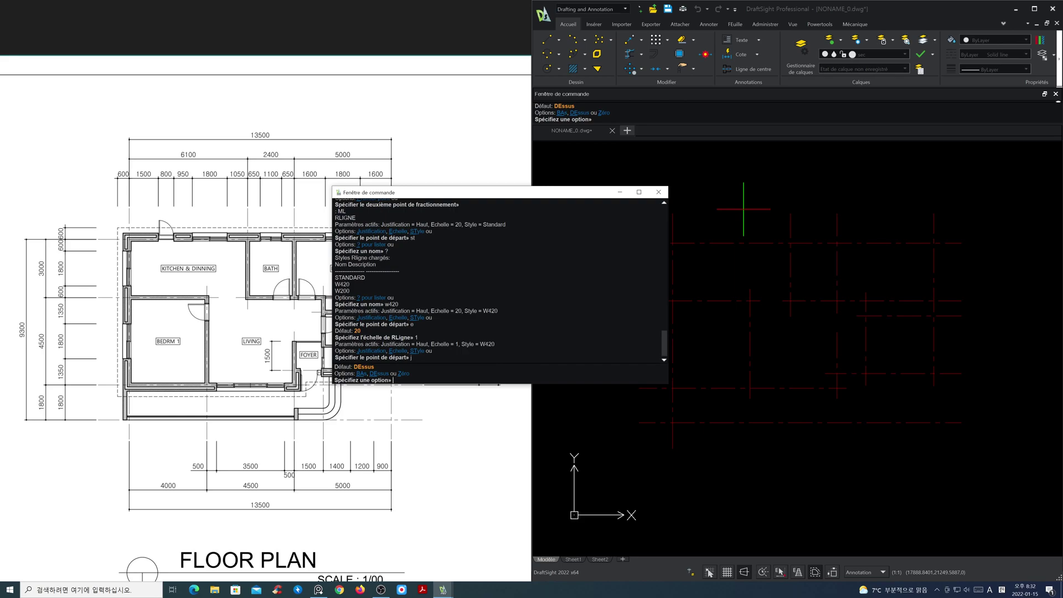
key("Return")
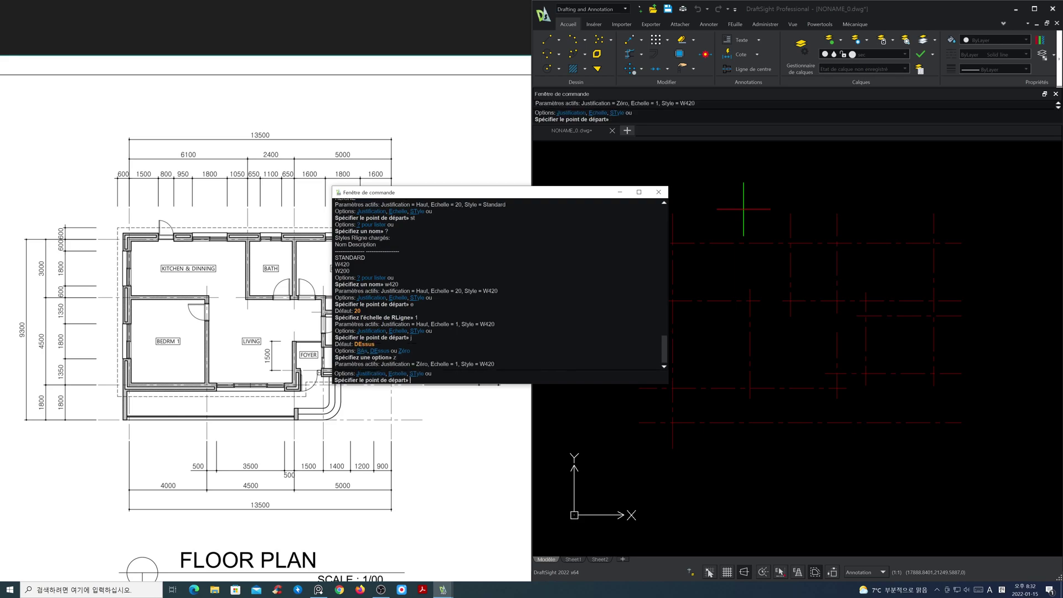
Step: With entity snaps on, draw the closed W420 outer wall clockwise from the top-left grid intersection, following the foyer step in the lower edge
left_click(685, 196)
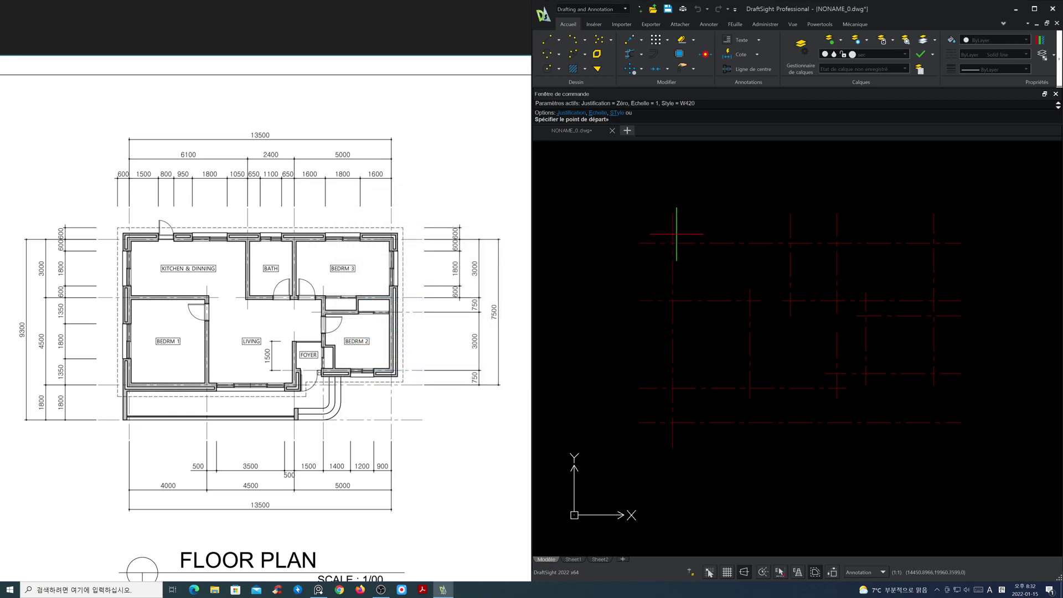
key("F3")
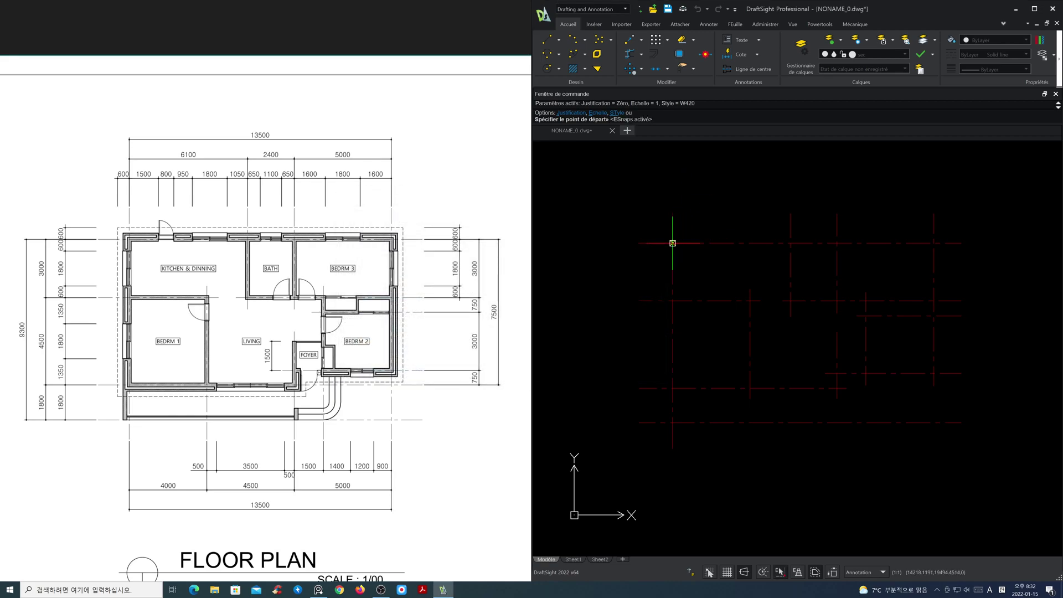
left_click(673, 243)
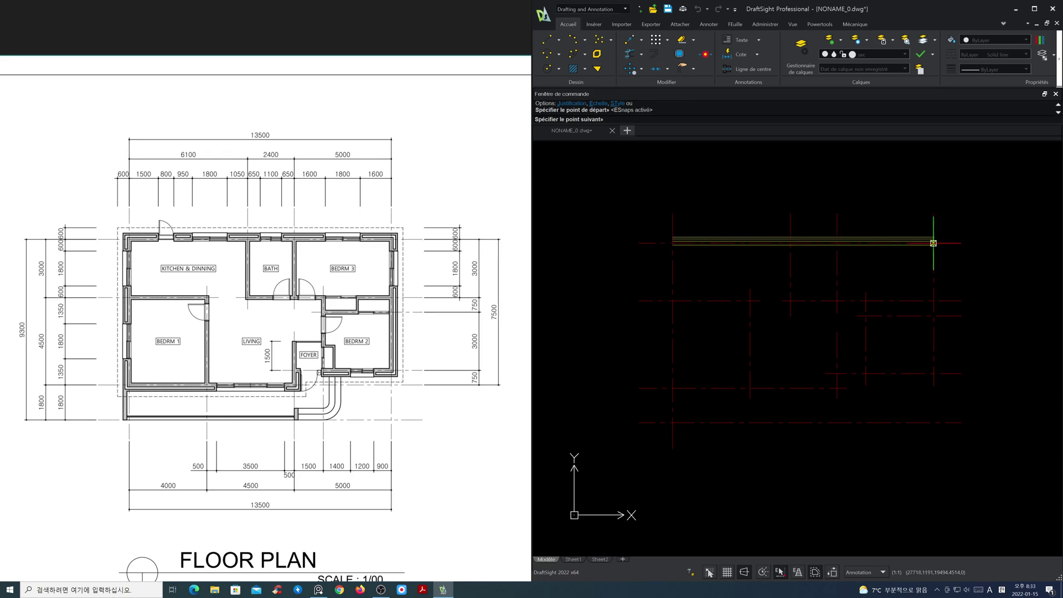
left_click(933, 373)
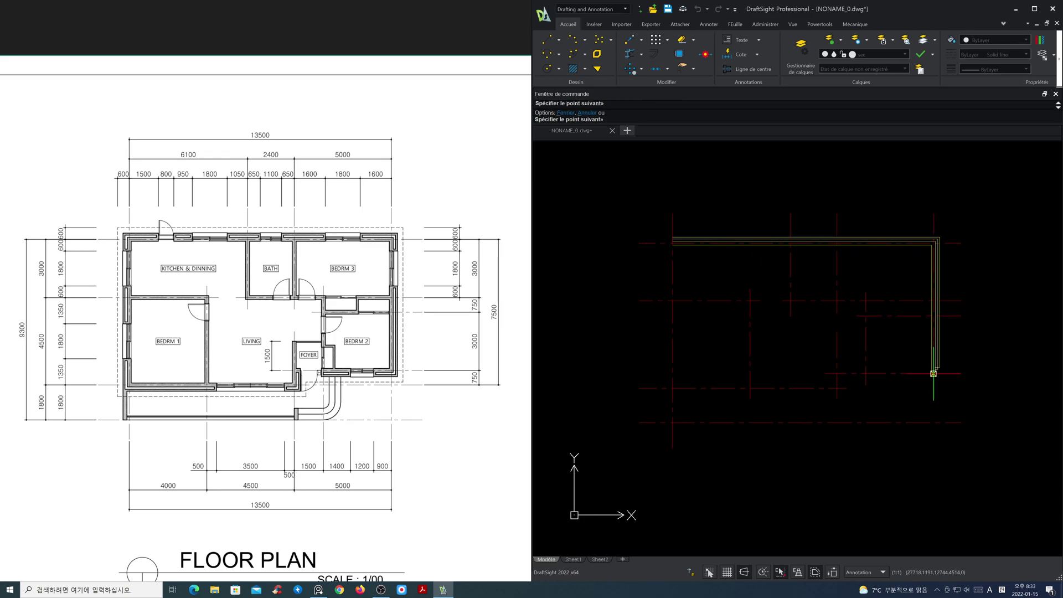
left_click(838, 373)
left_click(837, 388)
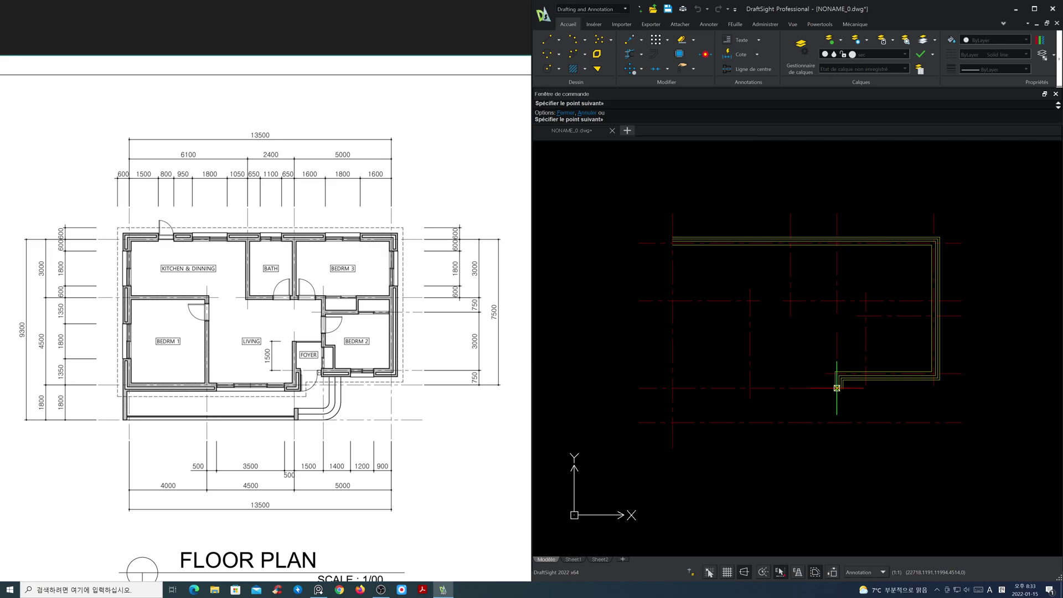
left_click(669, 388)
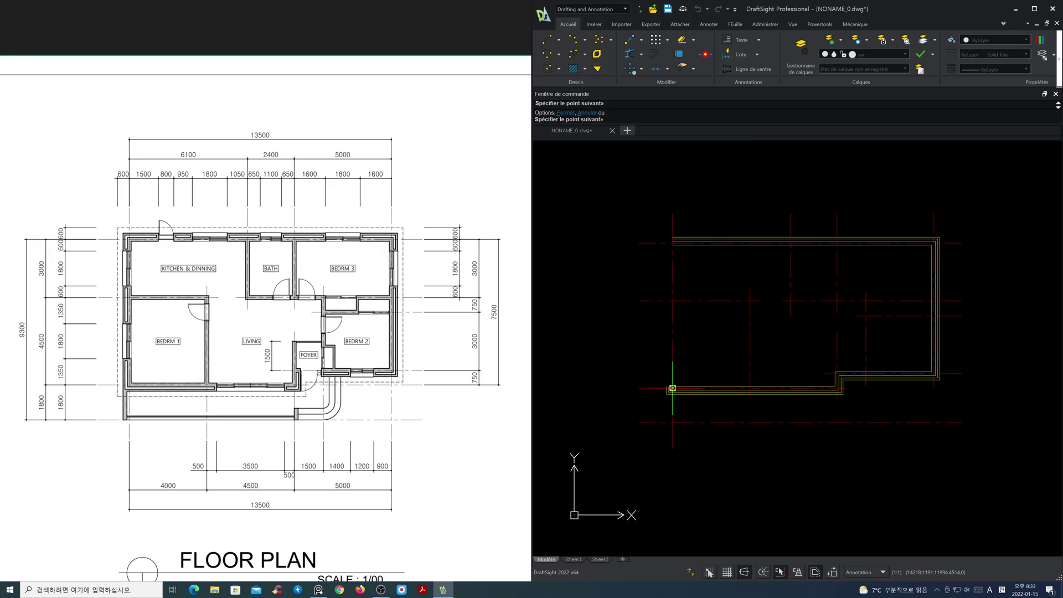
key("Return")
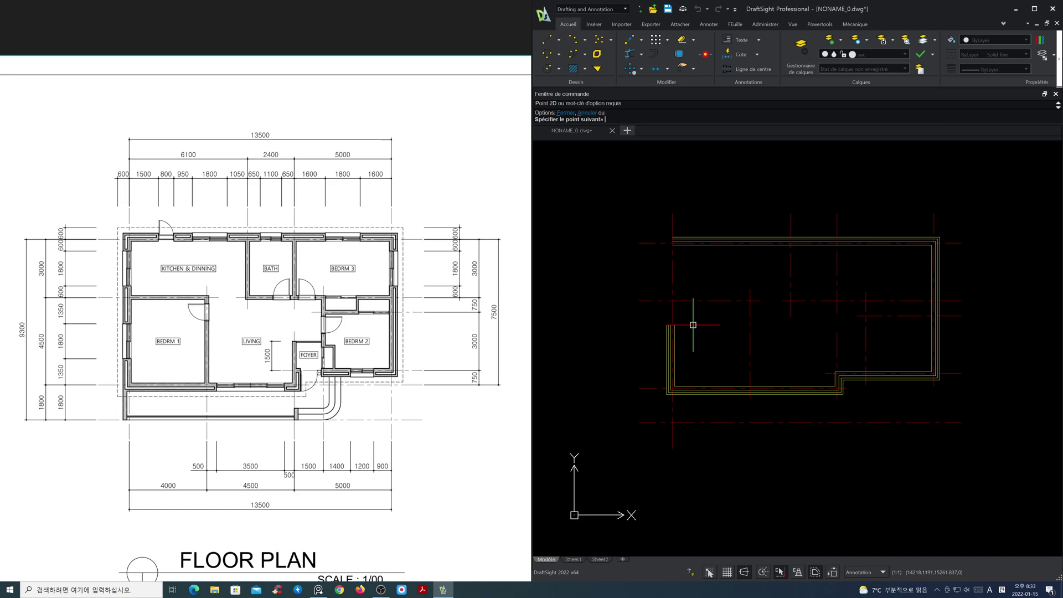
type("f")
key("Return")
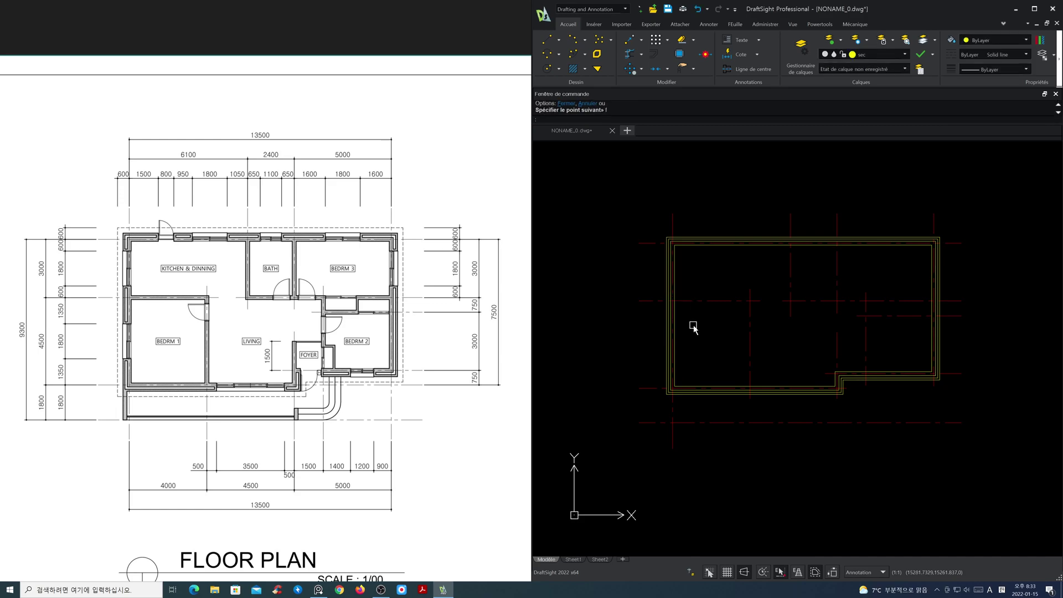
Step: Draw the BEDRM 1 partition as a W200 rich line from the left outer wall along the second horizontal centre line, then down to the lower wall
scroll(775, 316, "up", 1)
middle_click_drag(776, 315, 783, 333)
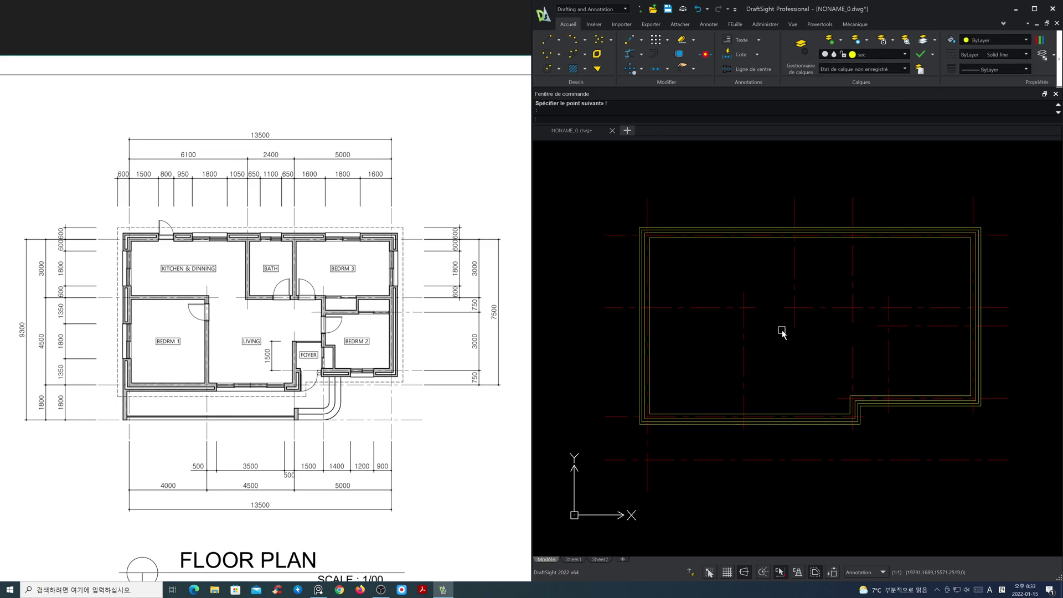
key("Return")
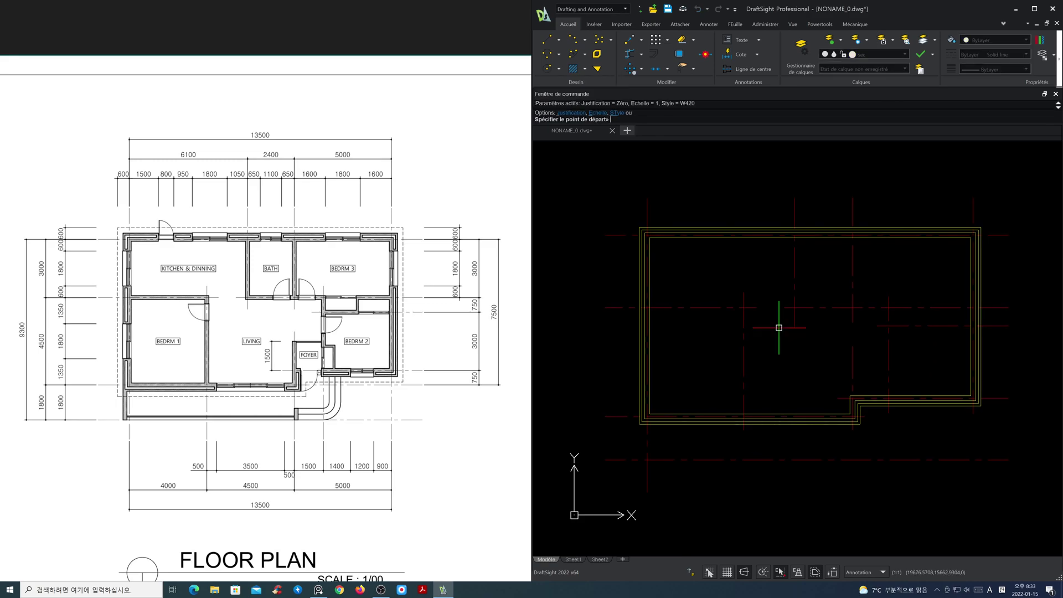
key("Return")
type("w200")
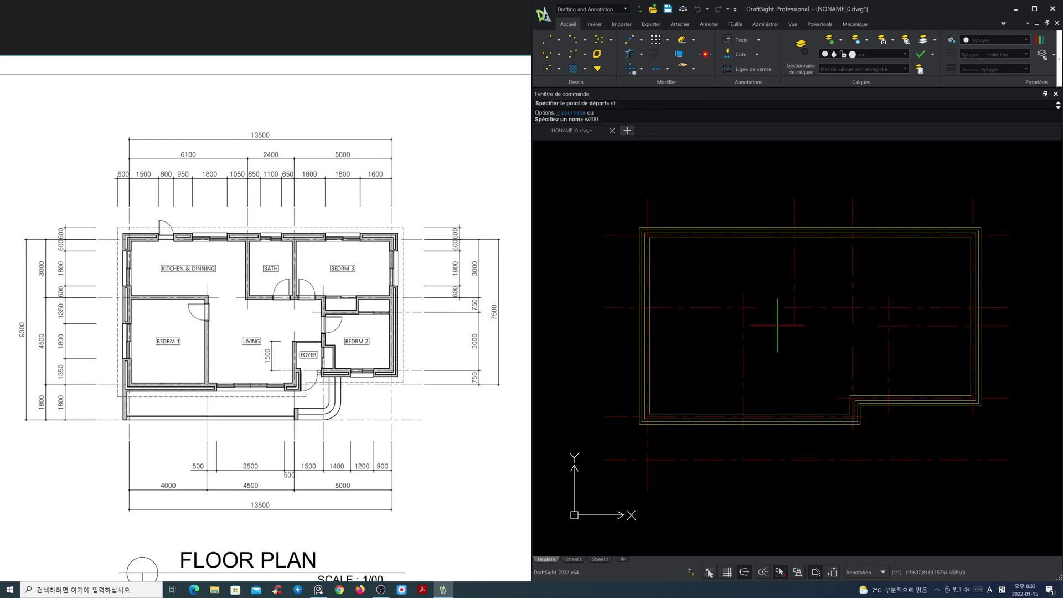
key("Return")
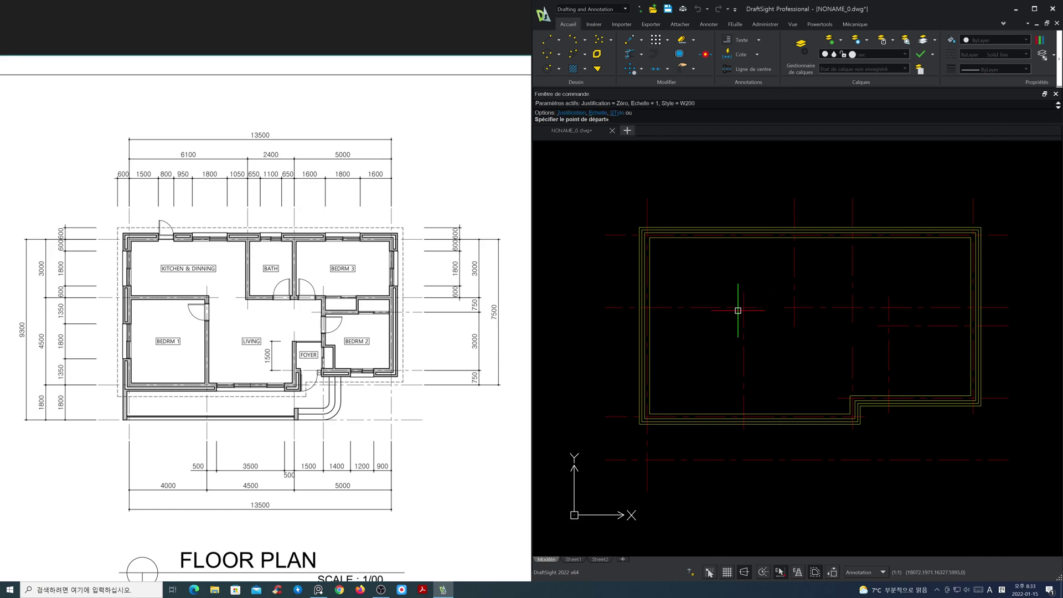
left_click(649, 307)
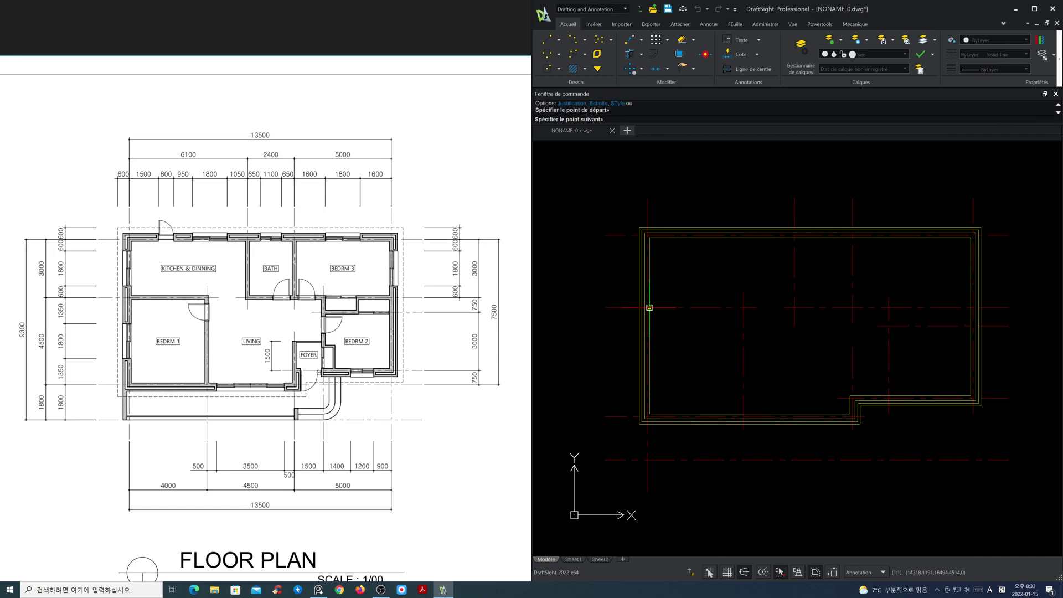
left_click(744, 308)
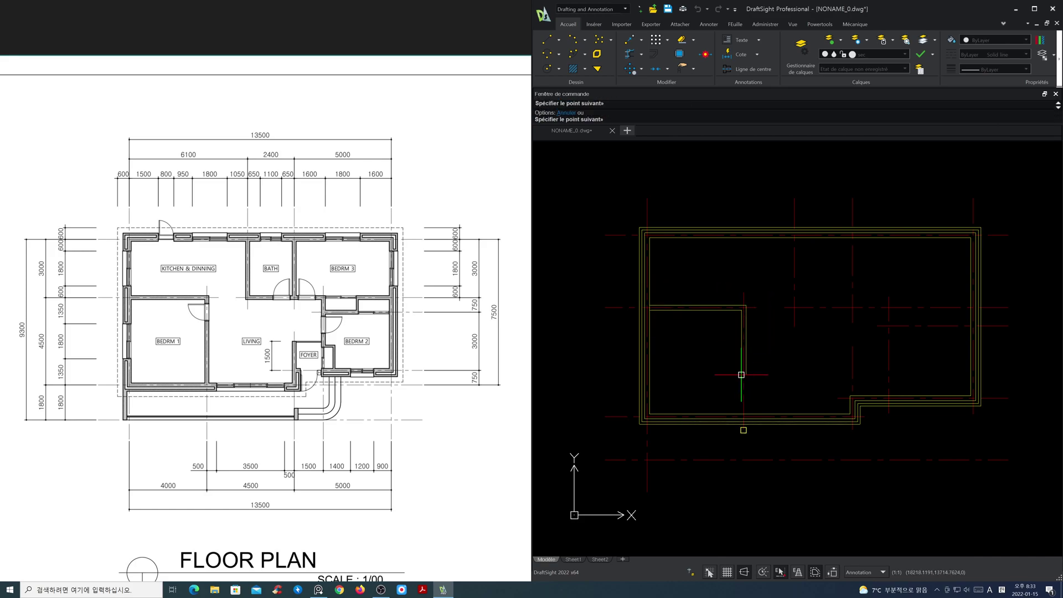
left_click(745, 413)
key("Return")
Step: Draw a W200 wall from the upper outer wall down the bath's left centre line, then along the second horizontal centre line to the right wall
key("Return")
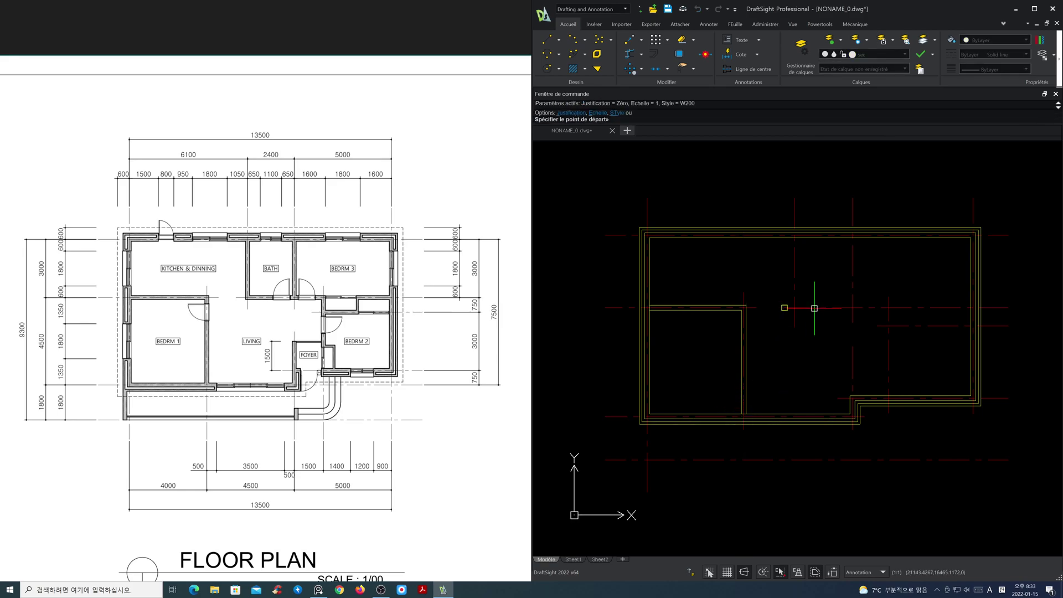
left_click(794, 239)
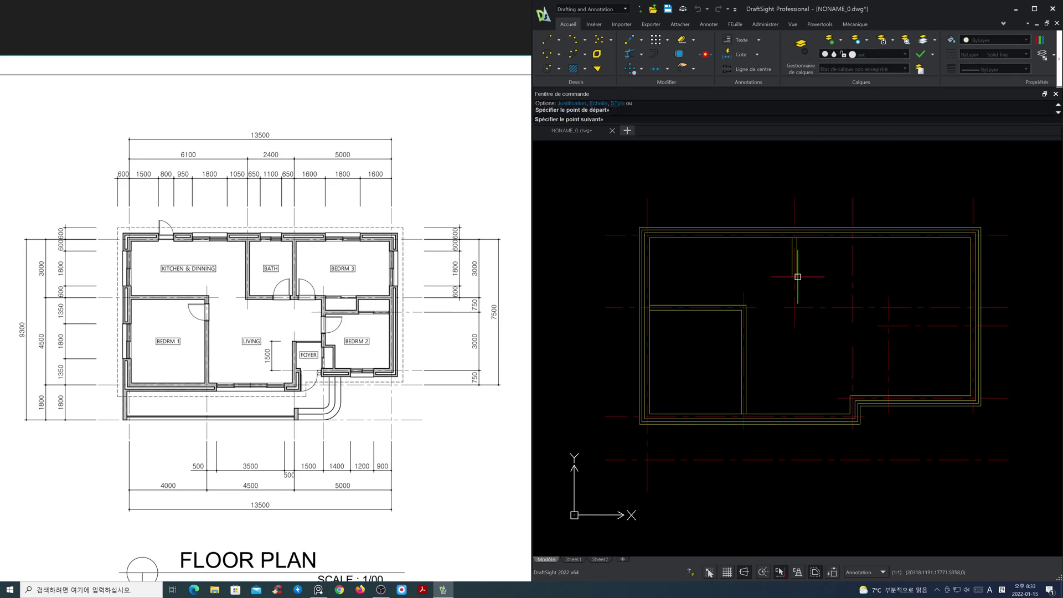
left_click(795, 307)
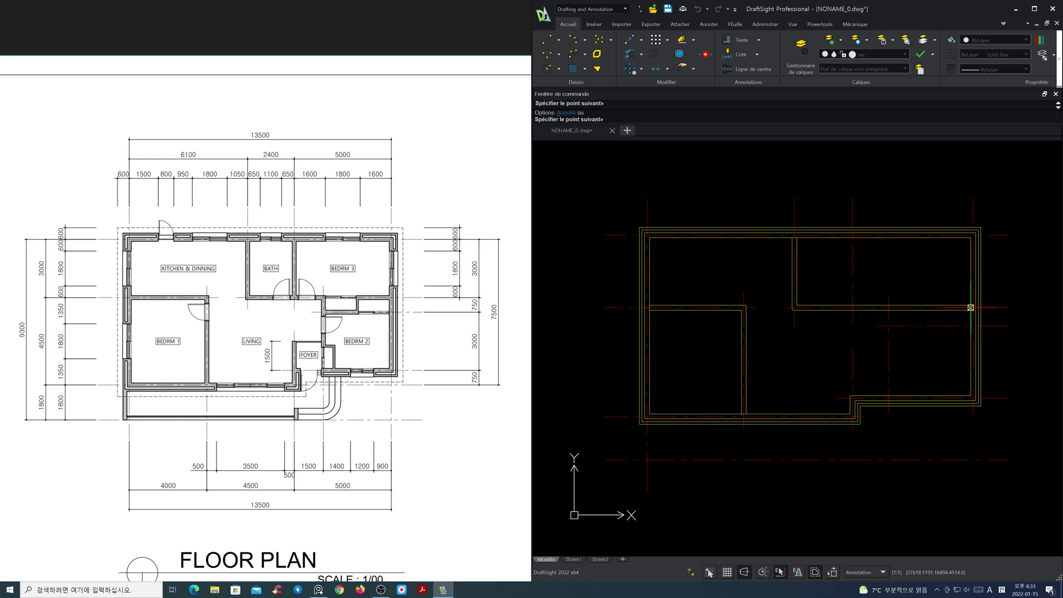
left_click(970, 308)
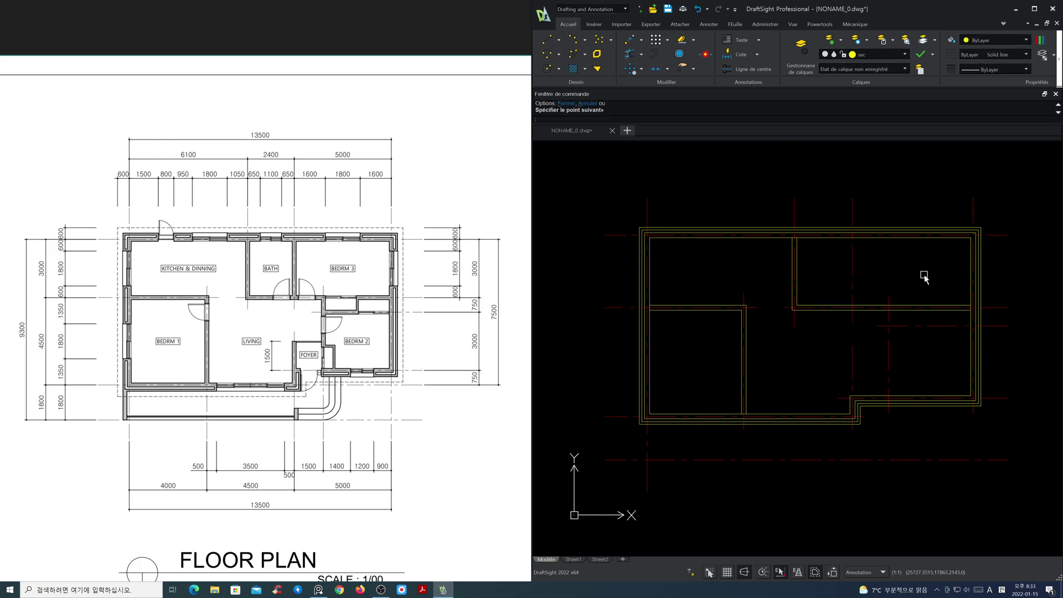
key("Return")
Step: Draw the W200 wall between BATH and BEDRM 3 from the upper outer wall down to the horizontal partition
key("Return")
left_click(853, 238)
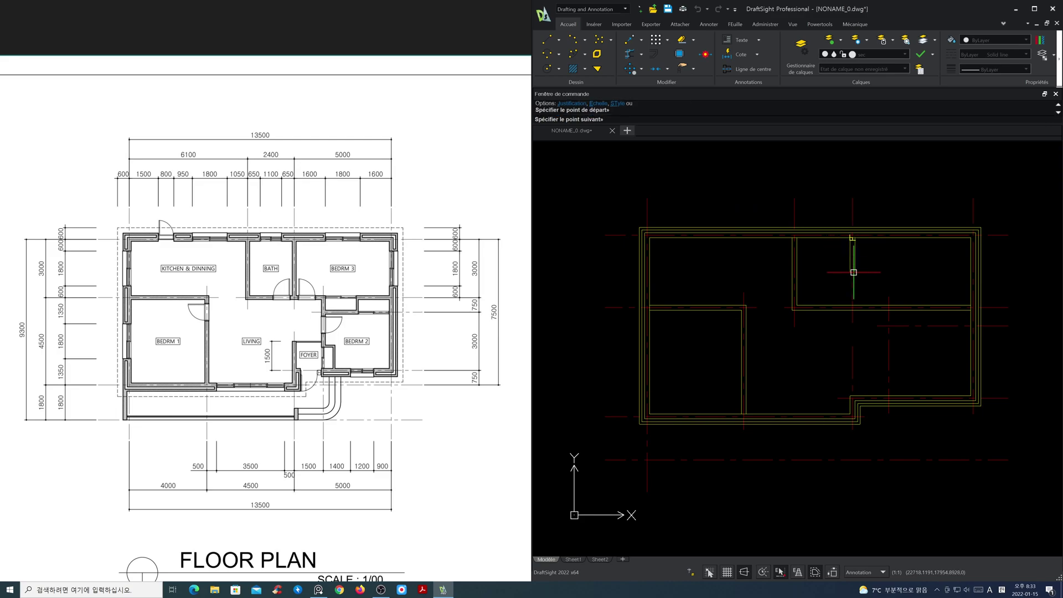
left_click(853, 305)
key("Return")
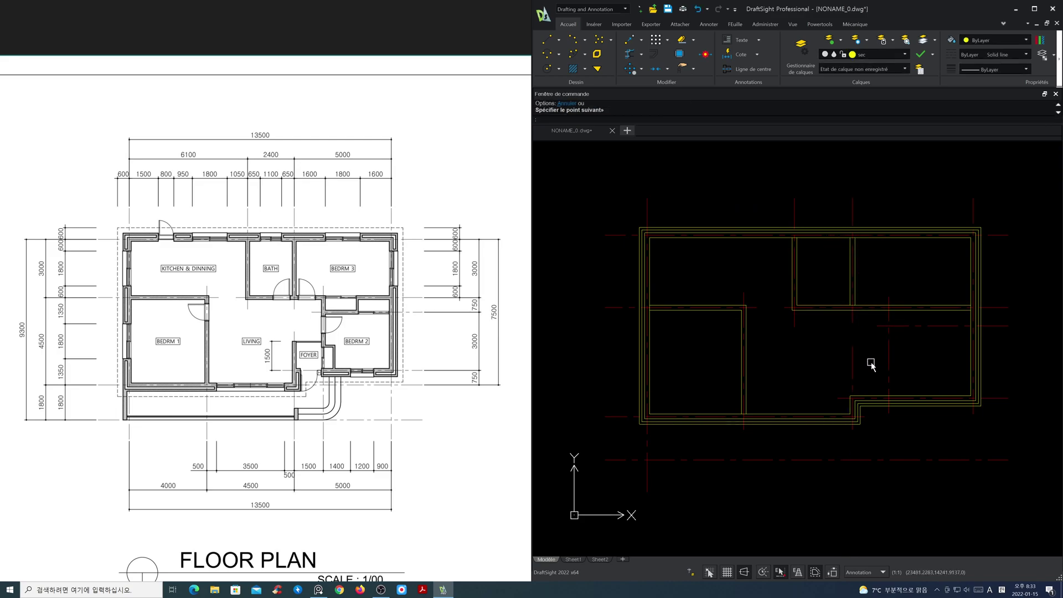
Step: Draw the W200 foyer wall from the inner corner of the stepped outer wall up to the upper end of its centre line
key("Return")
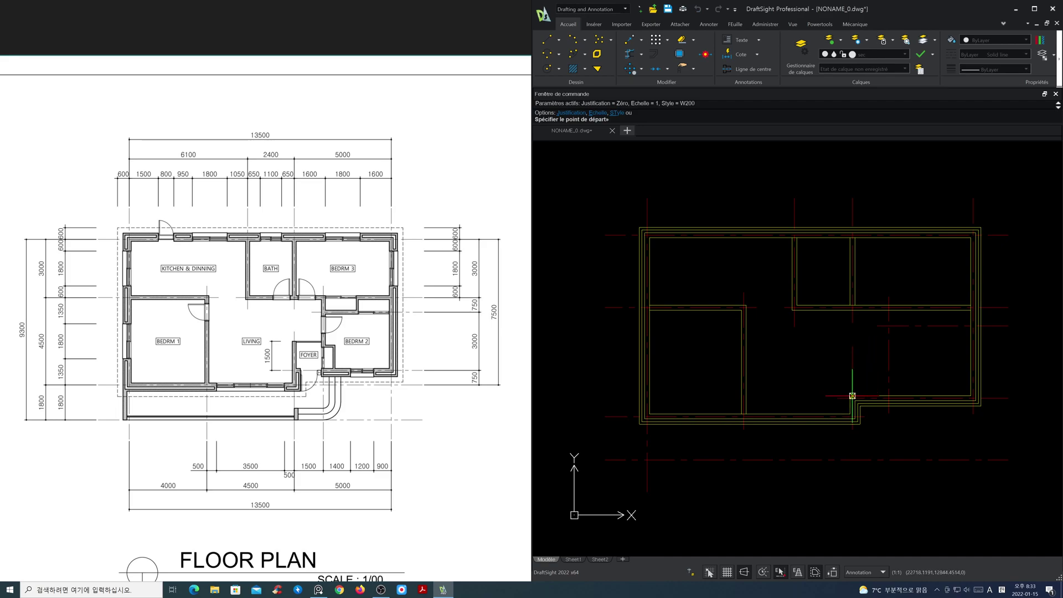
left_click(849, 396)
key("Return")
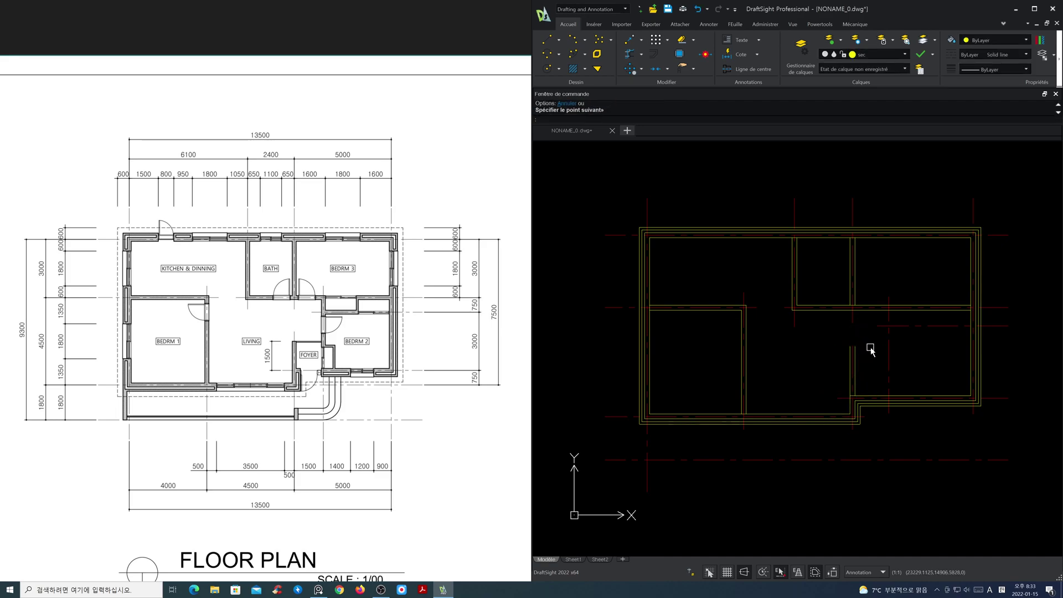
Step: Draw the W200 wall between FOYER and BEDRM 2 from the lower outer wall up to the horizontal partition
key("Return")
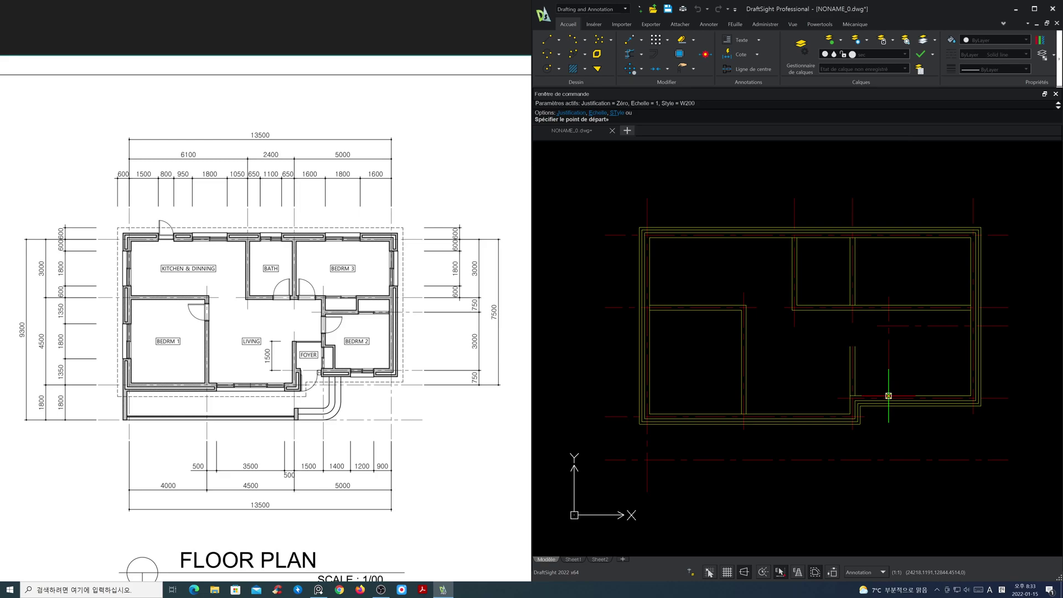
left_click(889, 396)
left_click(889, 311)
key("Return")
Step: Draw the W200 wall above BEDRM 2 along the short horizontal centre line, from the foyer-side wall to the right outer wall
key("Return")
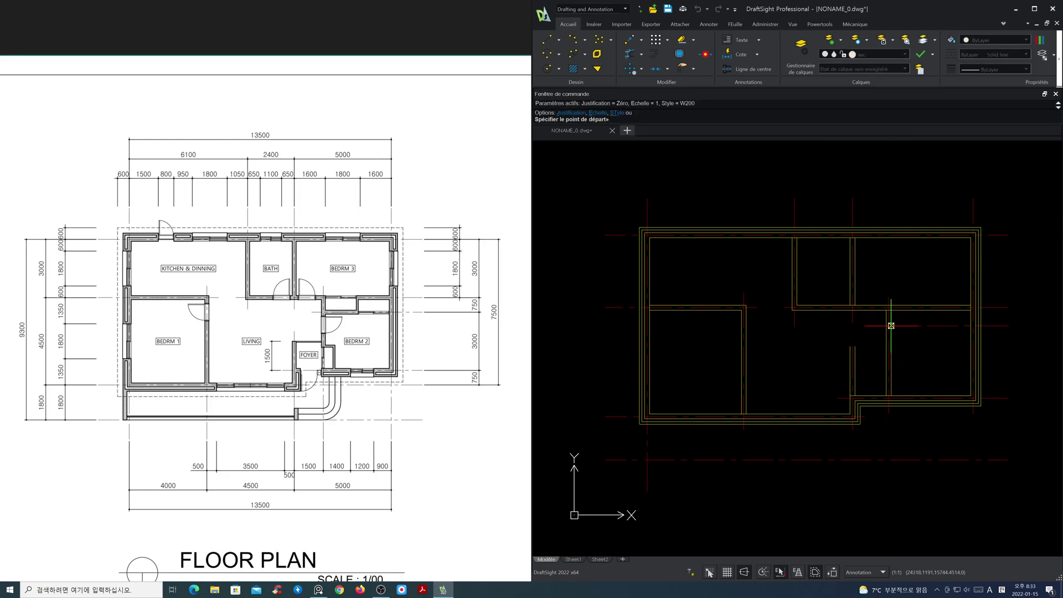
left_click(892, 325)
left_click(973, 326)
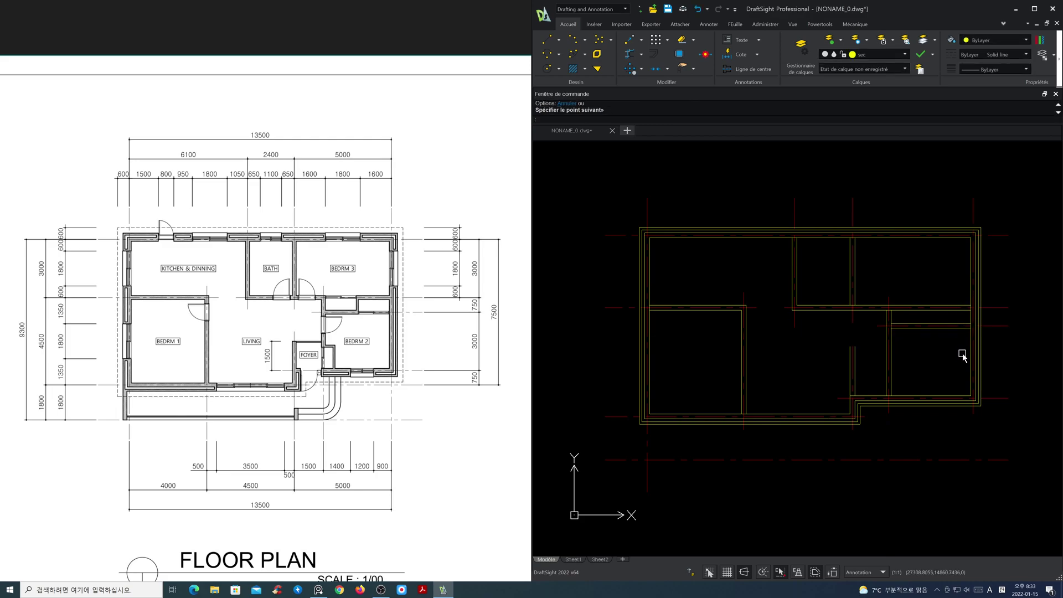
Step: Turn off the Quadrant and Perpendiculaire entity snaps in the user preferences
right_click(781, 573)
left_click(808, 548)
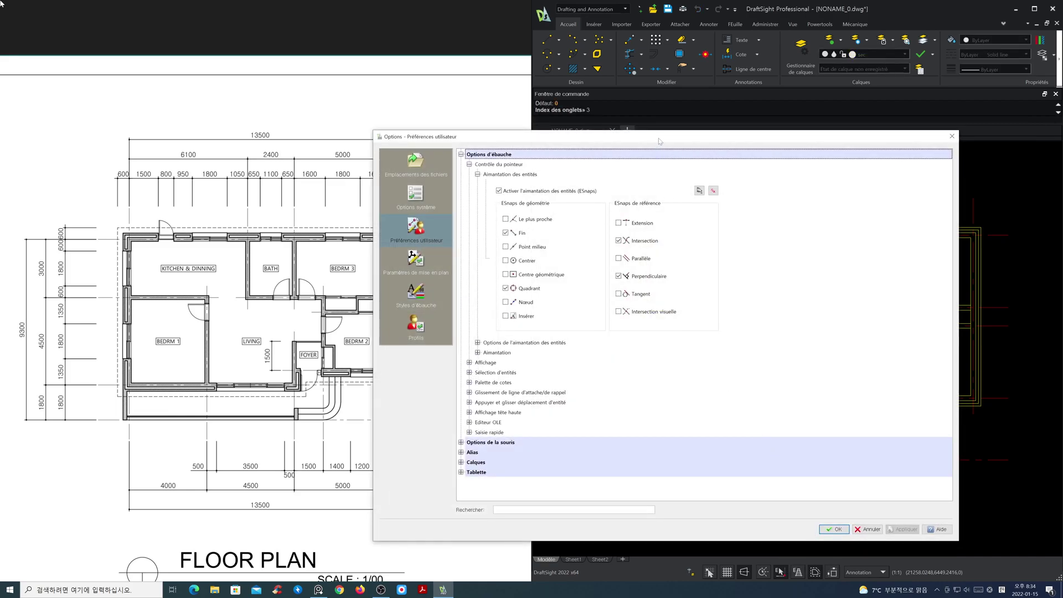
left_click_drag(658, 140, 722, 134)
left_click(569, 282)
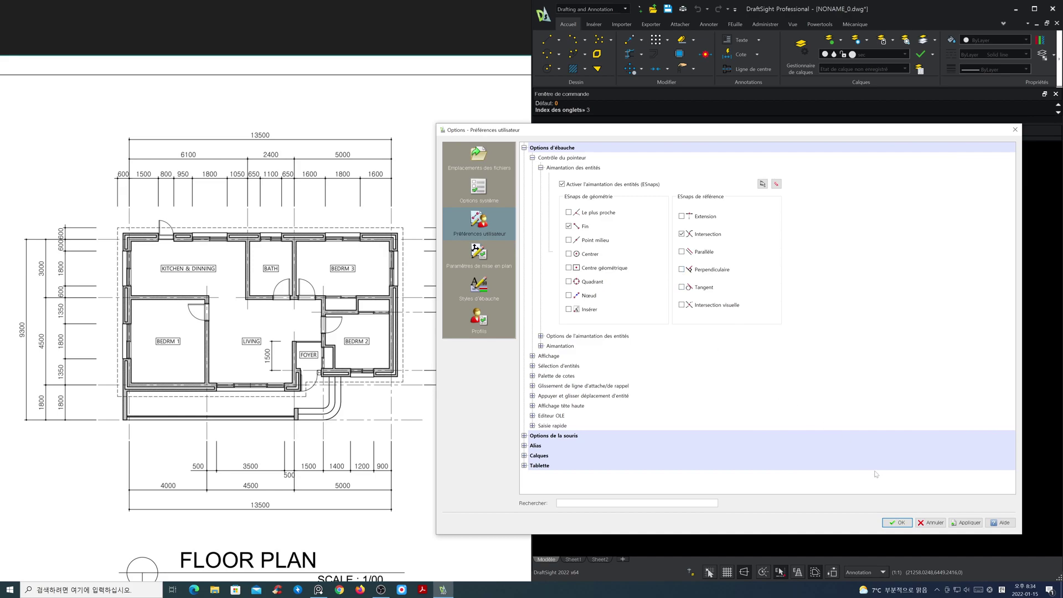
left_click(897, 523)
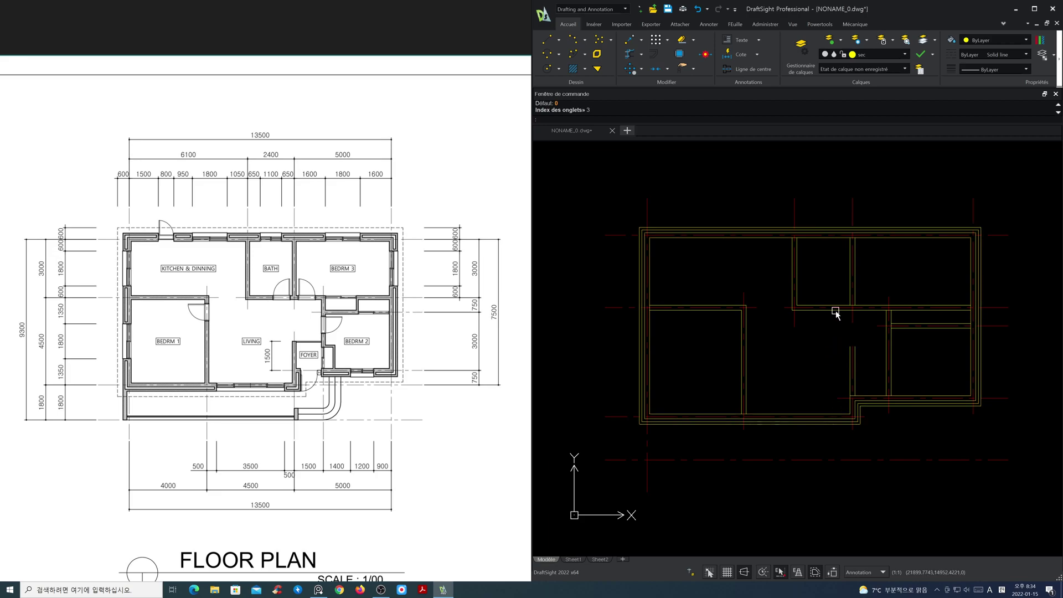
Step: Freeze the cen layer and open the joints of the BEDRM 1 partition with the outer wall using the Té ouvert rich line edit
left_click(897, 55)
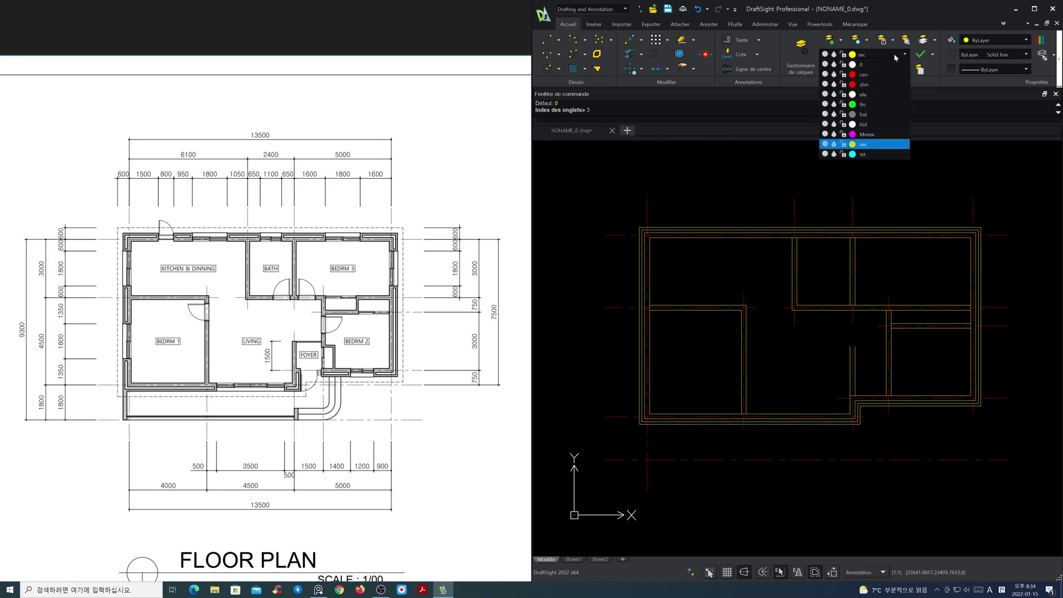
left_click(834, 74)
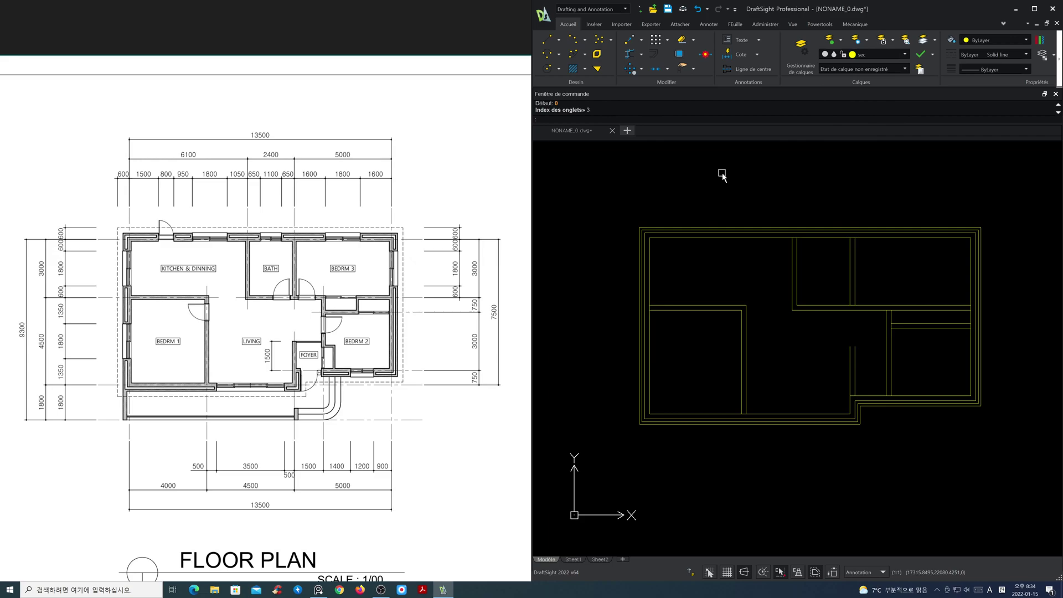
type("mle")
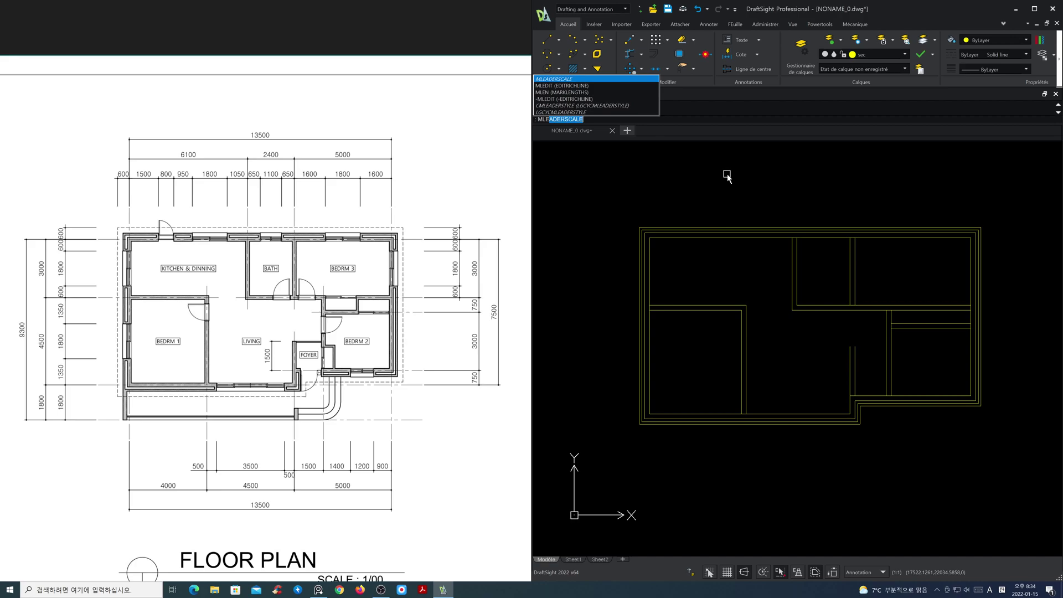
type("dit")
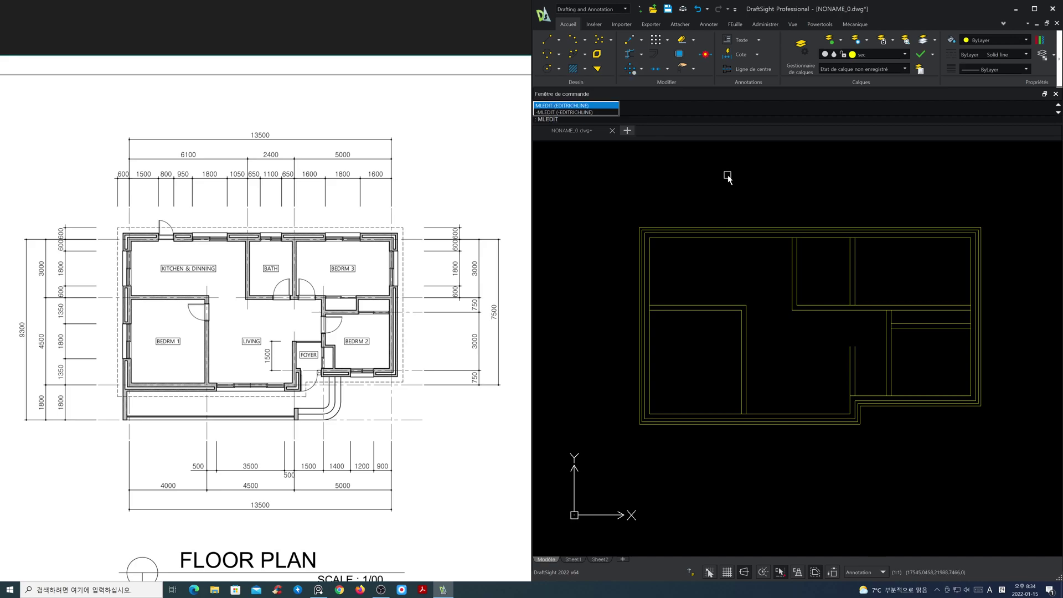
key("Return")
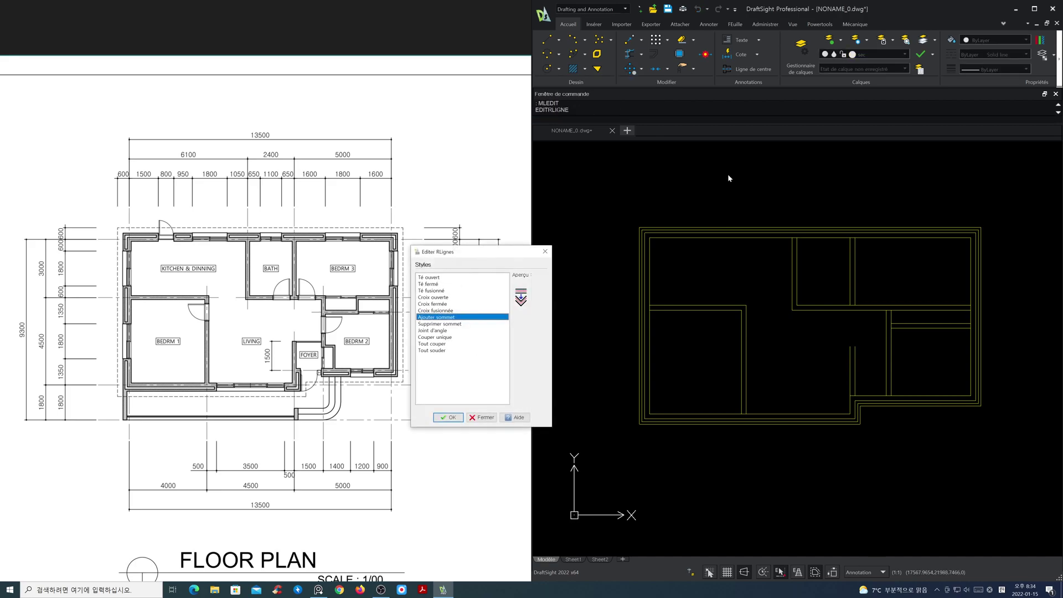
left_click(464, 278)
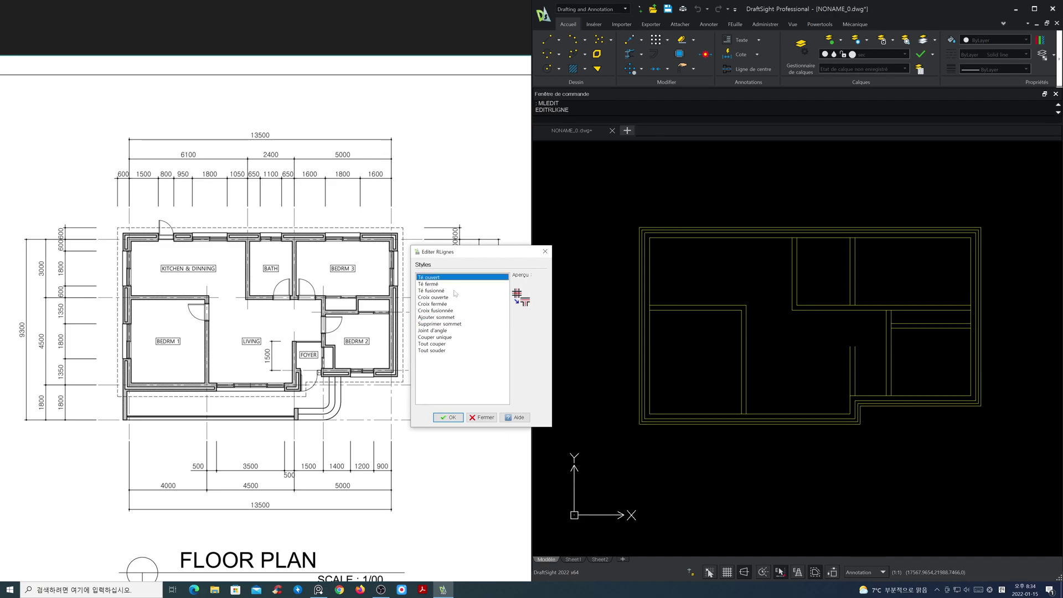
left_click(449, 418)
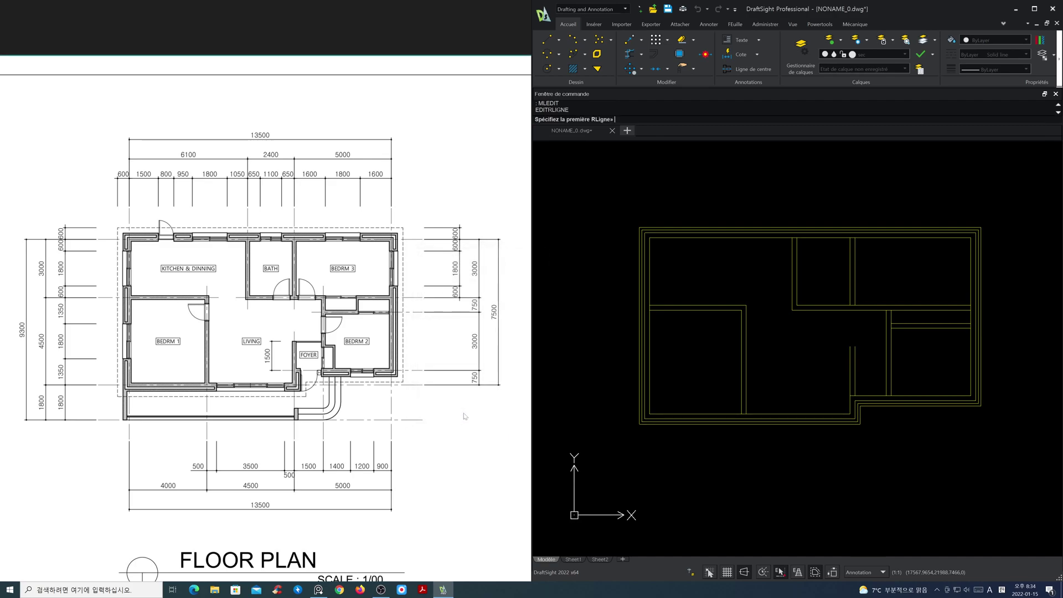
left_click(665, 305)
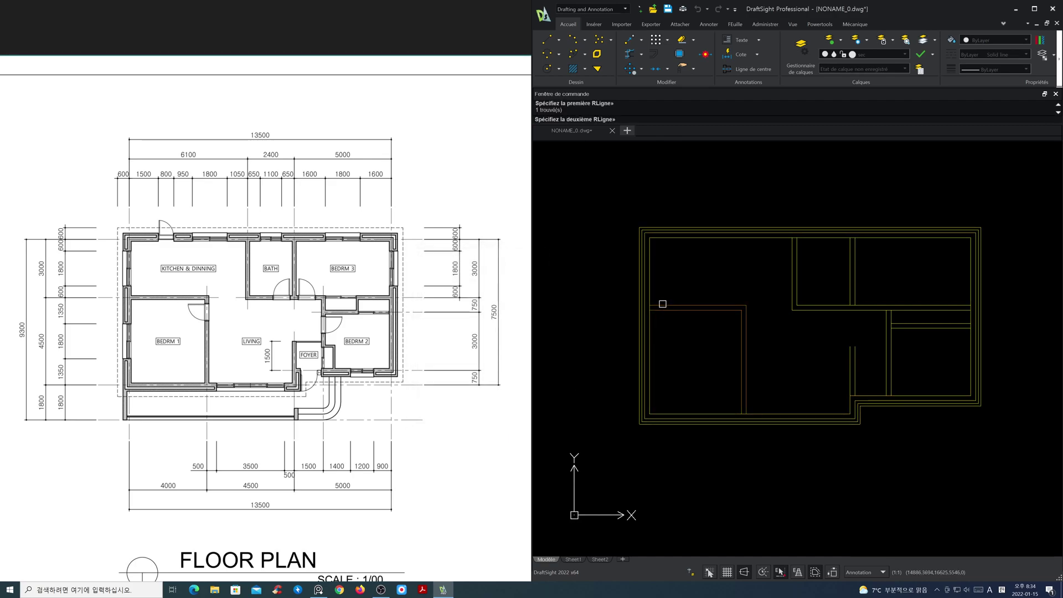
left_click(731, 410)
left_click(731, 411)
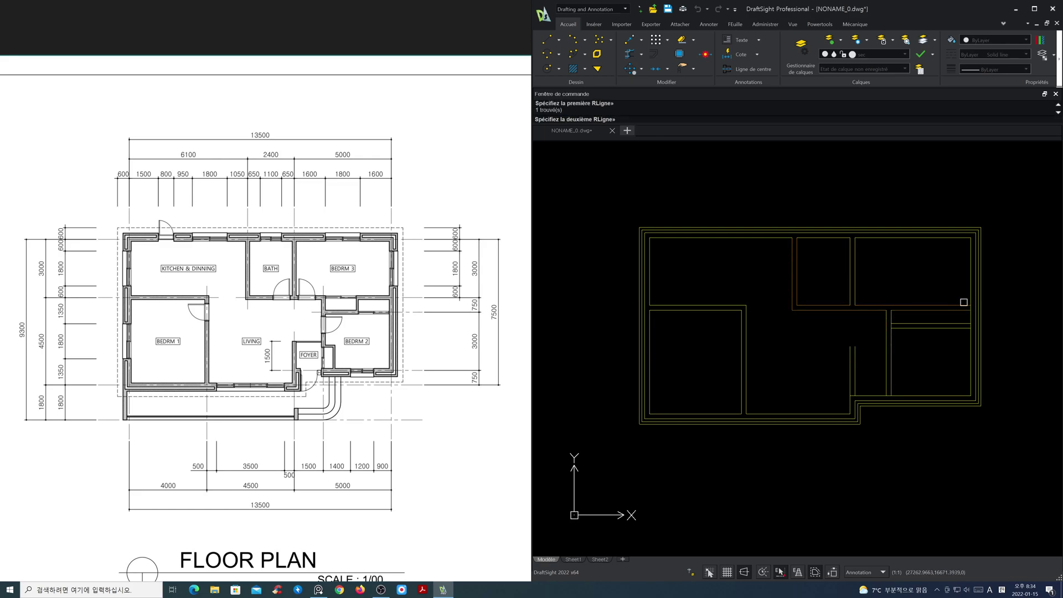
Step: Open the remaining tee joints of the horizontal partition, the wall above BEDRM 2, and the BEDRM 2 and foyer walls
left_click(965, 322)
left_click(908, 320)
left_click(907, 320)
left_click(892, 316)
left_click(893, 382)
left_click(858, 383)
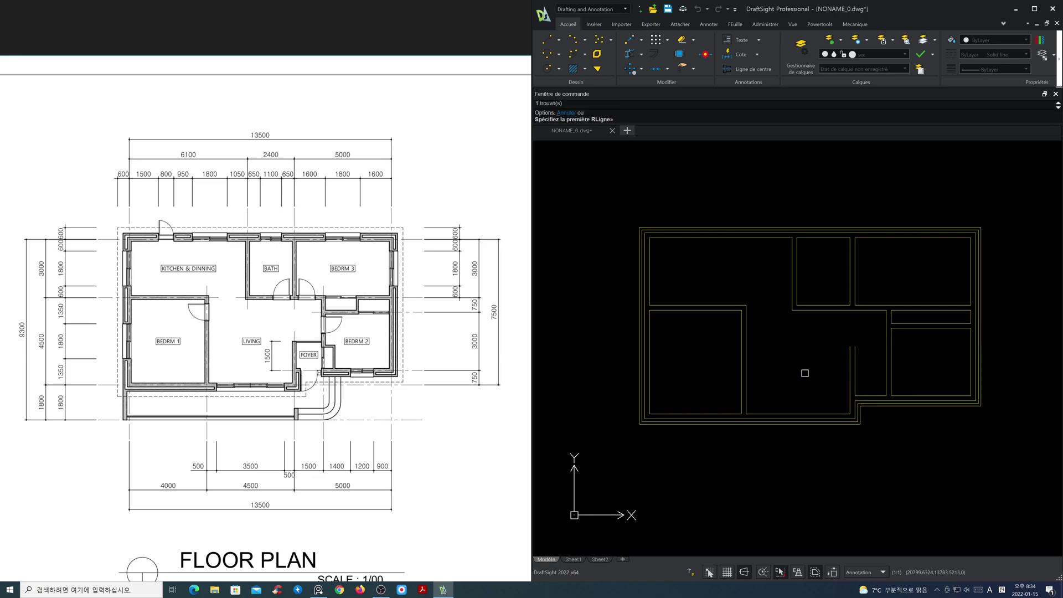
key("Return")
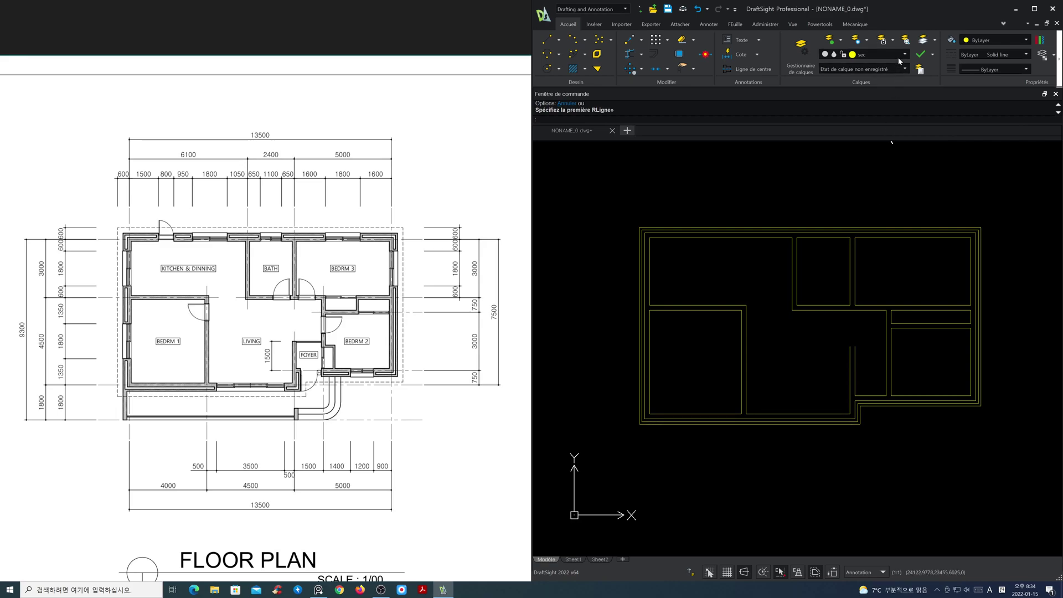
Step: Thaw the cen layer
left_click(881, 55)
left_click(835, 74)
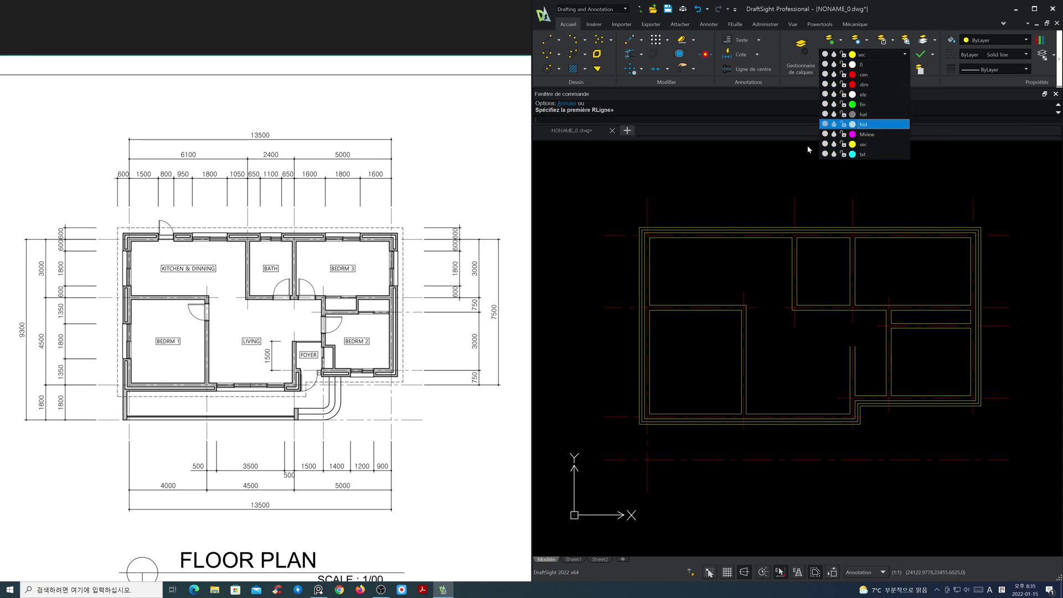
left_click(779, 163)
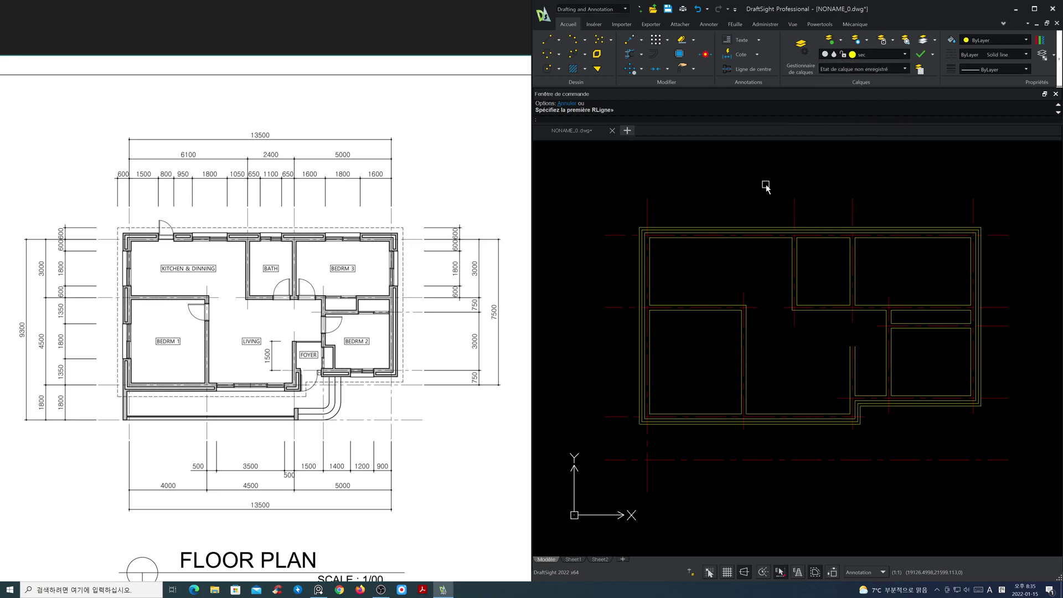
Step: Freeze the cen layer and explode all the rich-line walls of the plan
left_click(905, 54)
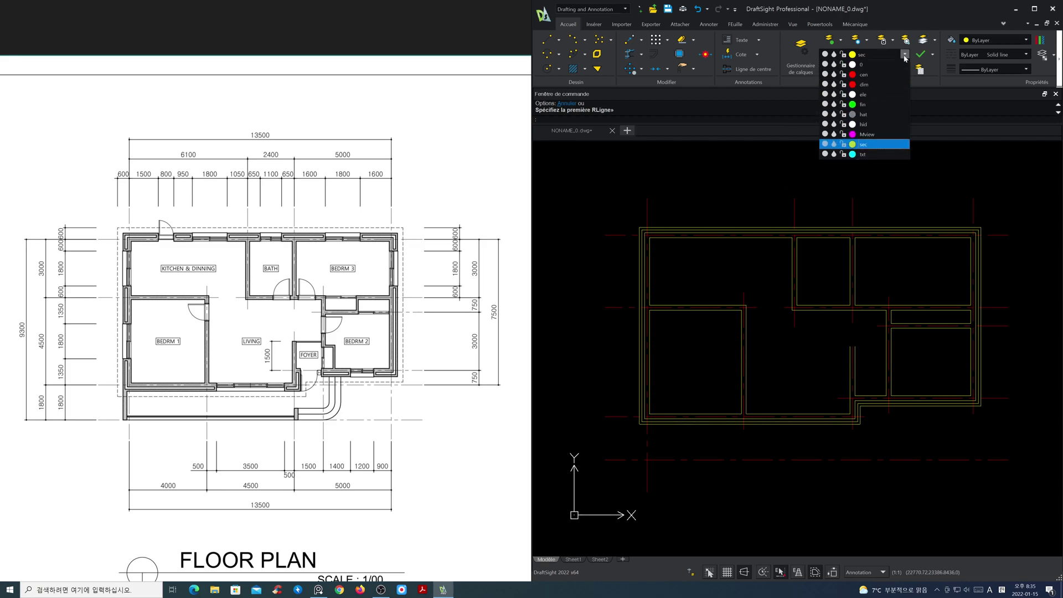
left_click(835, 74)
left_click(764, 171)
type("x")
key("Return")
left_click(1001, 443)
left_click(633, 211)
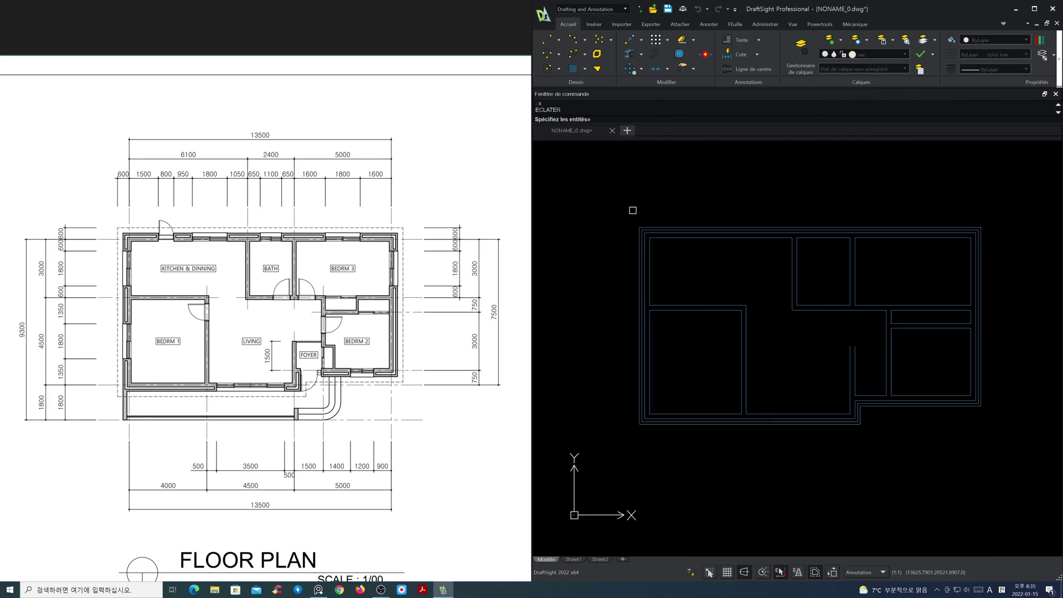
key("Return")
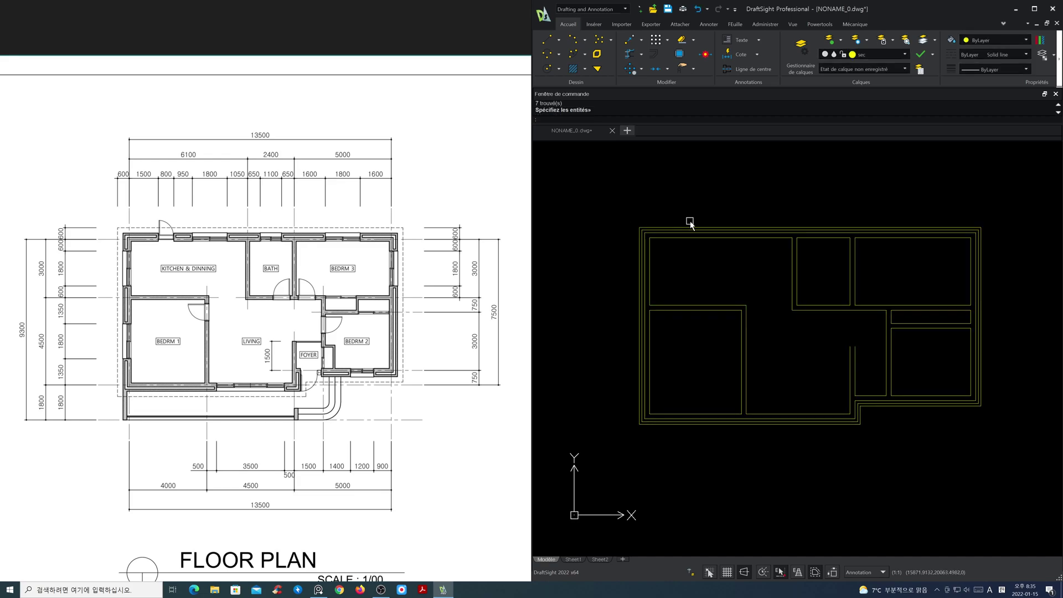
Step: Thaw the cen layer and offset the horizontal centre line of the wall below FOYER and BEDRM 2 upward by 1500
left_click(883, 56)
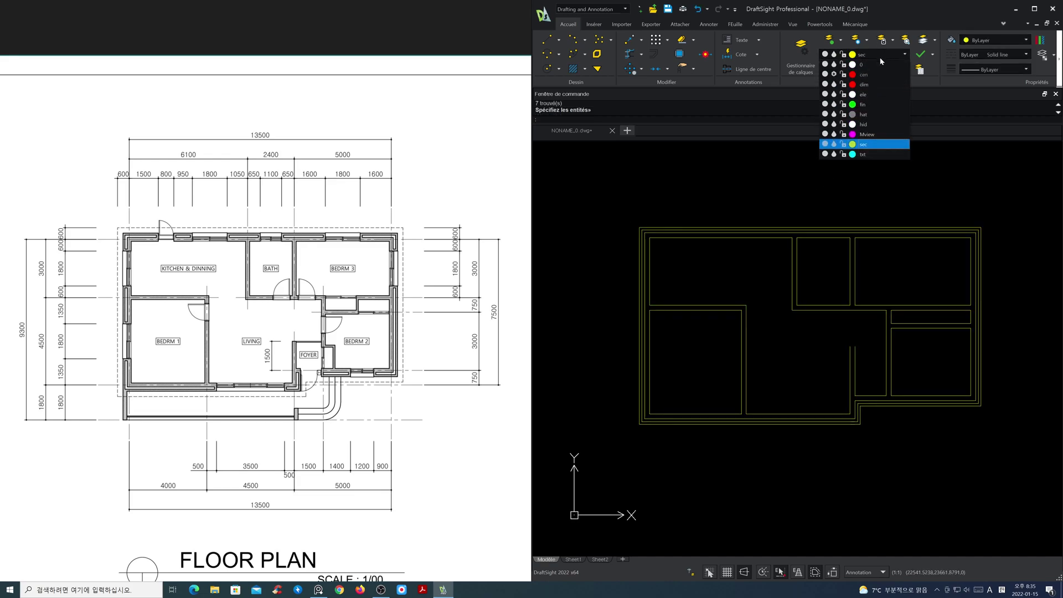
left_click(835, 74)
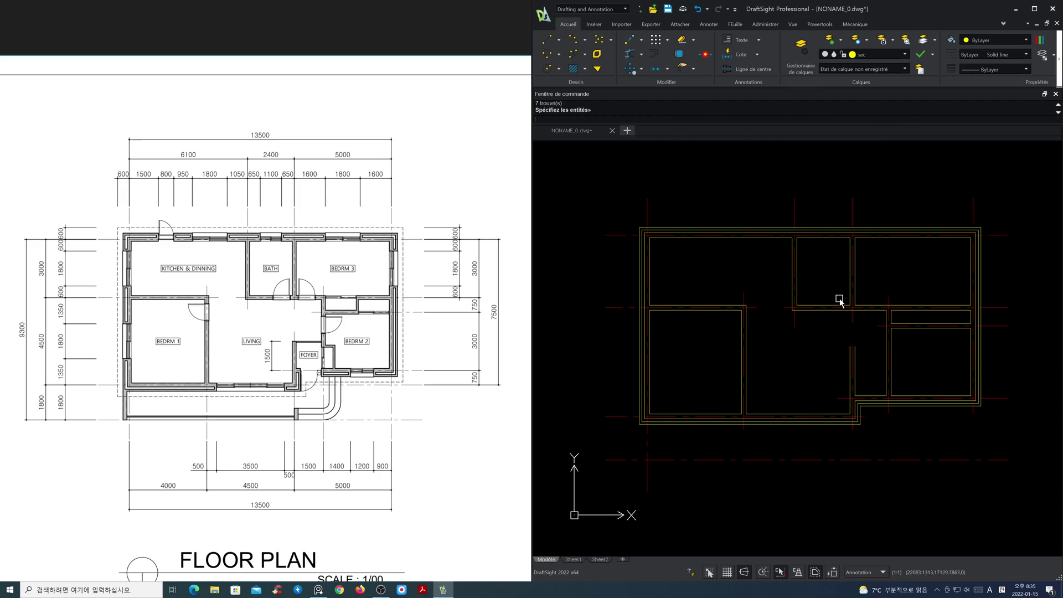
scroll(860, 399, "up", 2)
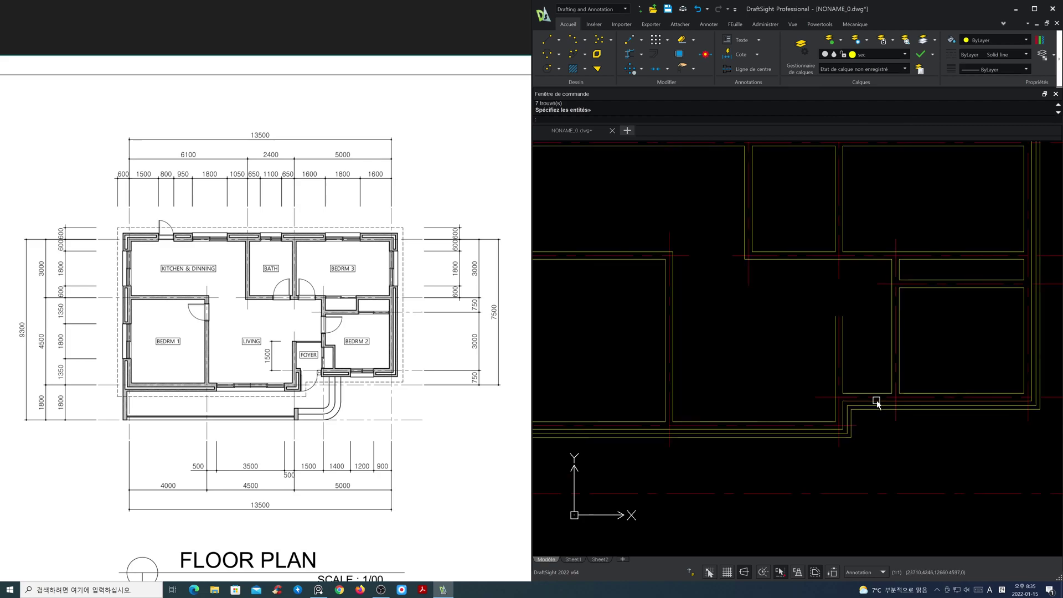
type("o")
key("Return")
type("1500")
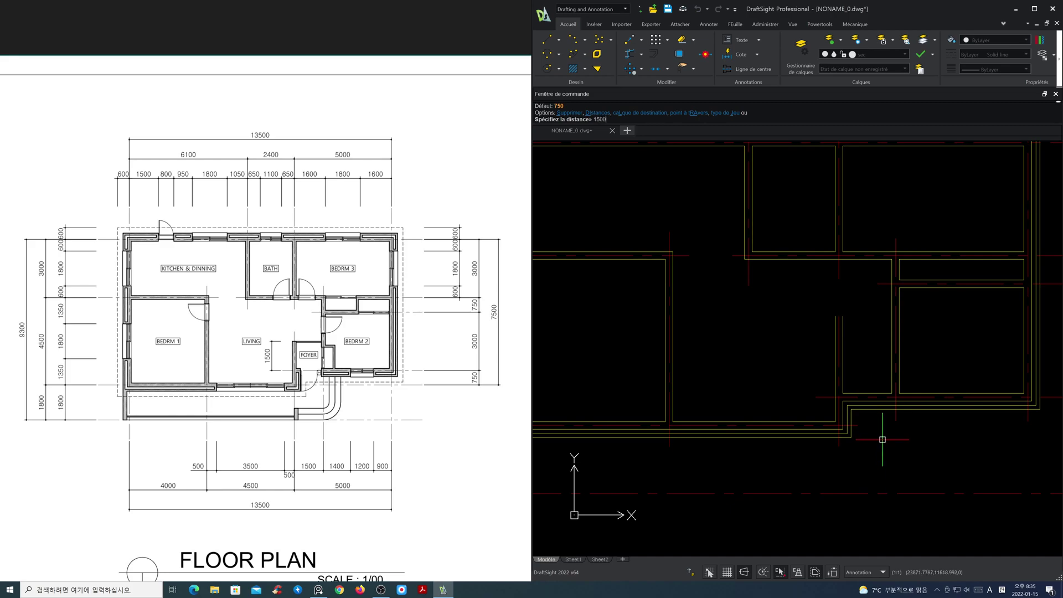
key("Return")
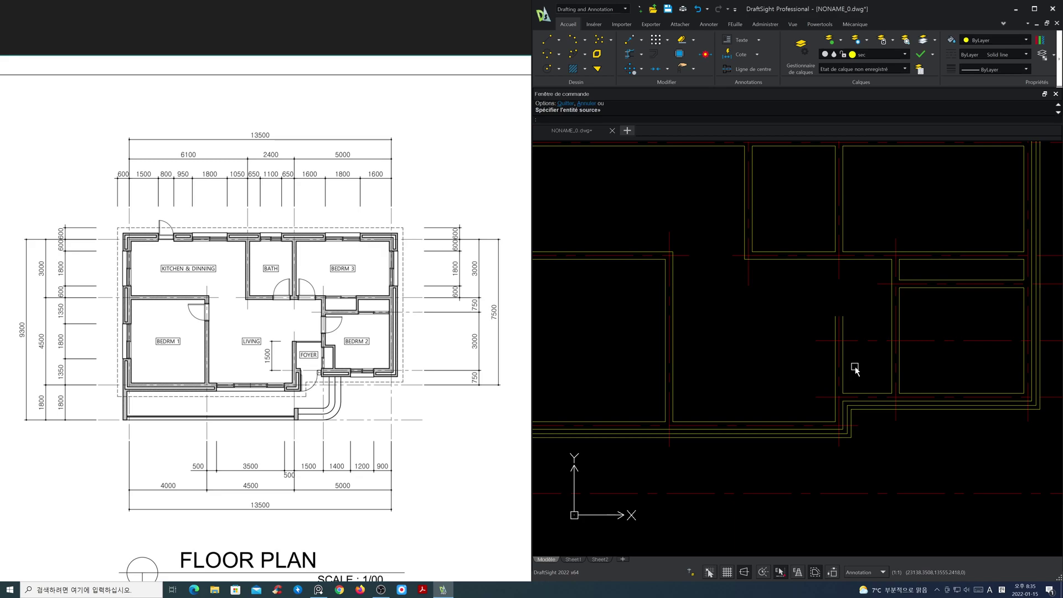
Step: Move the offset horizontal line crossing the foyer to the sec layer
left_click(852, 341)
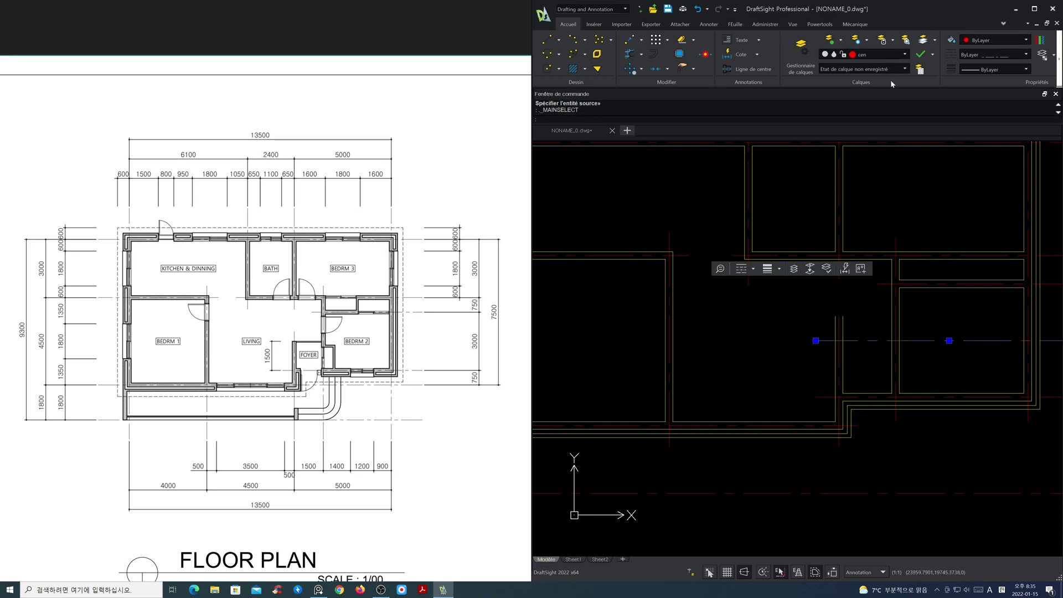
left_click(893, 54)
left_click(884, 145)
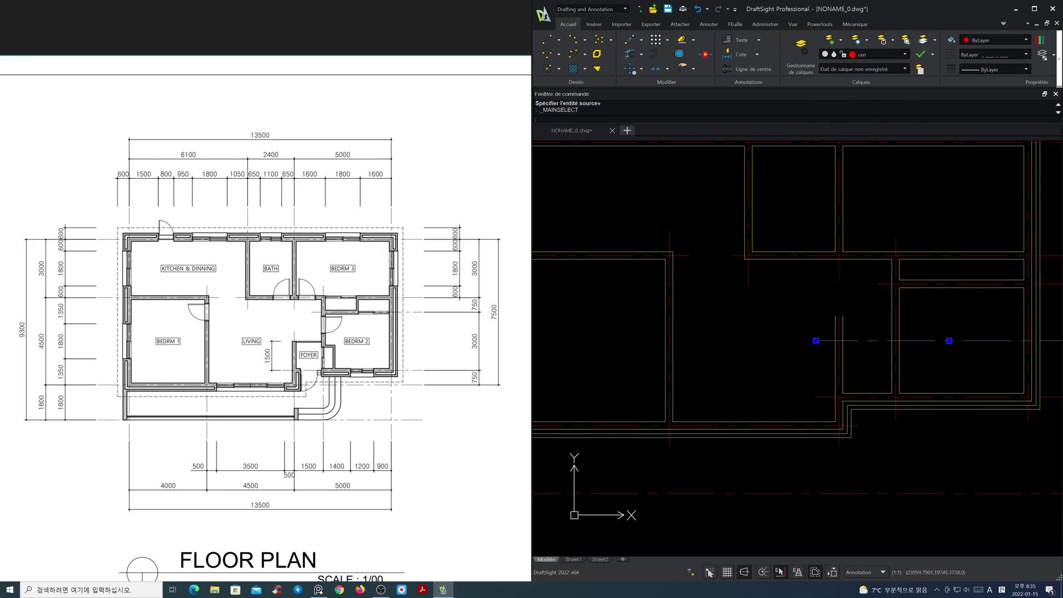
key("Escape")
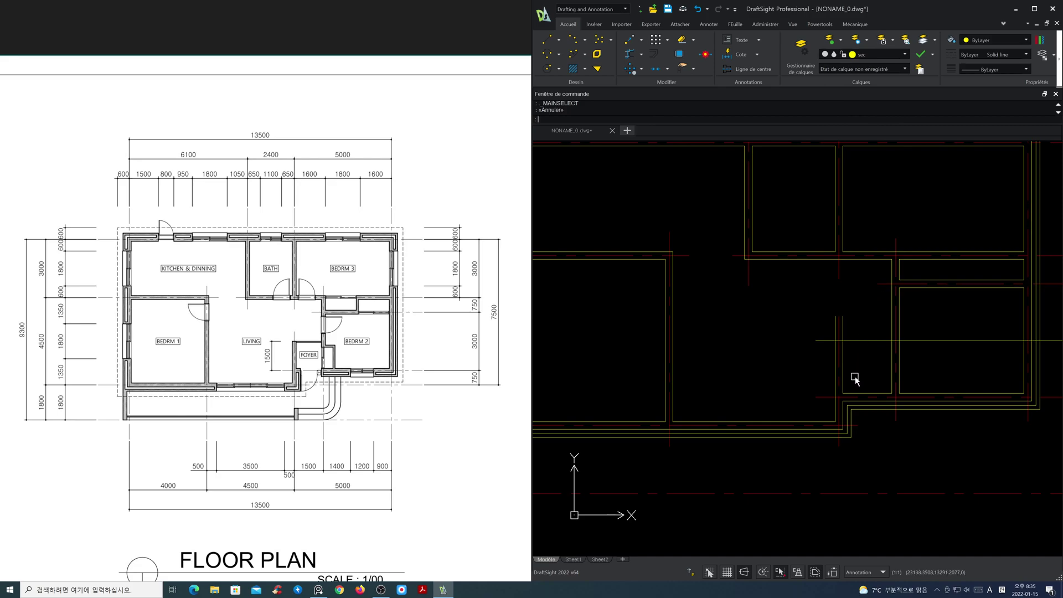
Step: Trim the foyer wall lines above the offset line and the offset line's ends outside the wall to form a closed wall end
scroll(854, 378, "up", 2)
left_click(629, 56)
left_click(822, 336)
left_click(842, 321)
scroll(836, 327, "up", 3)
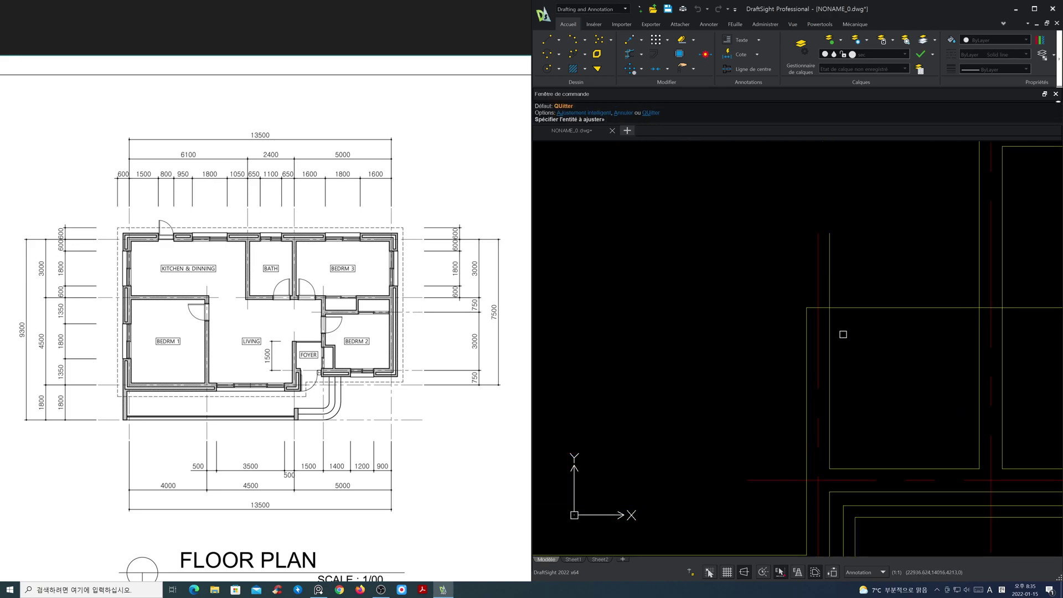
left_click(819, 302)
left_click(825, 303)
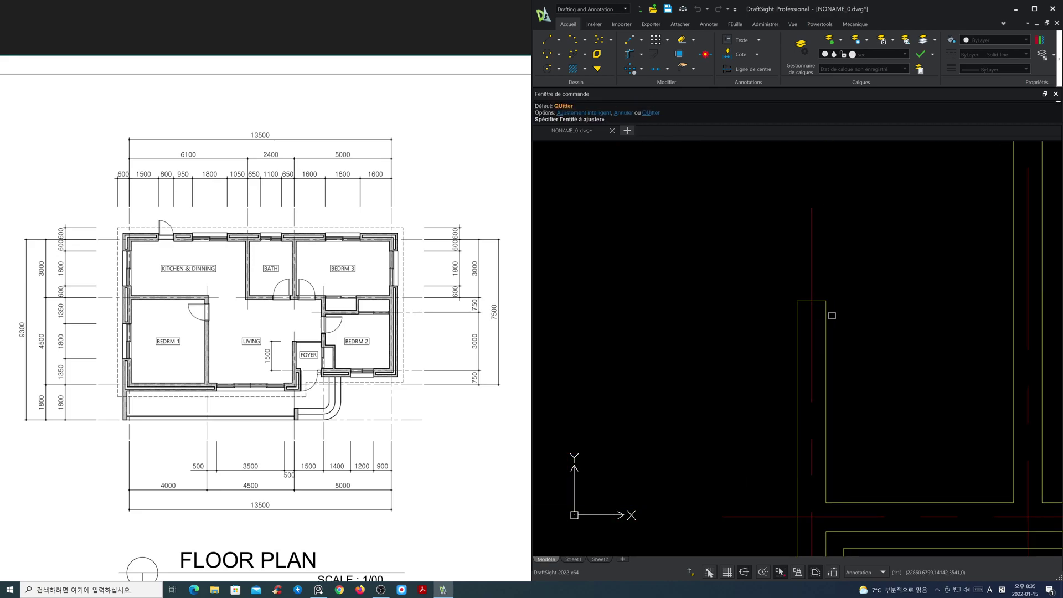
key("Return")
scroll(834, 319, "down", 5)
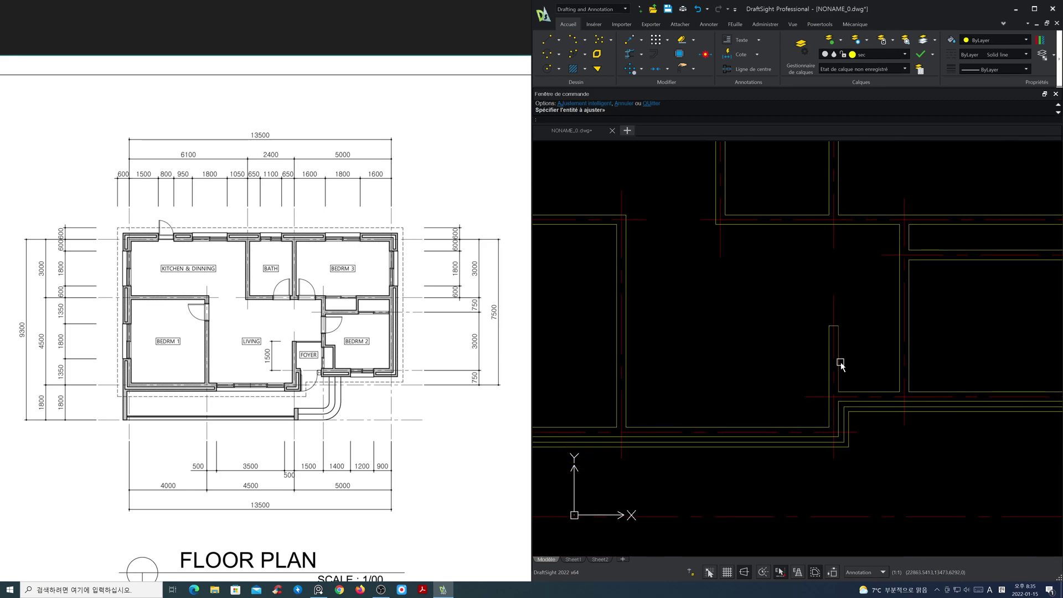
Step: Delete the foyer wall's stray line on the LIVING side and extend the remaining lower segment up to the wall's end cap
left_click(827, 365)
key("Delete")
scroll(845, 376, "up", 3)
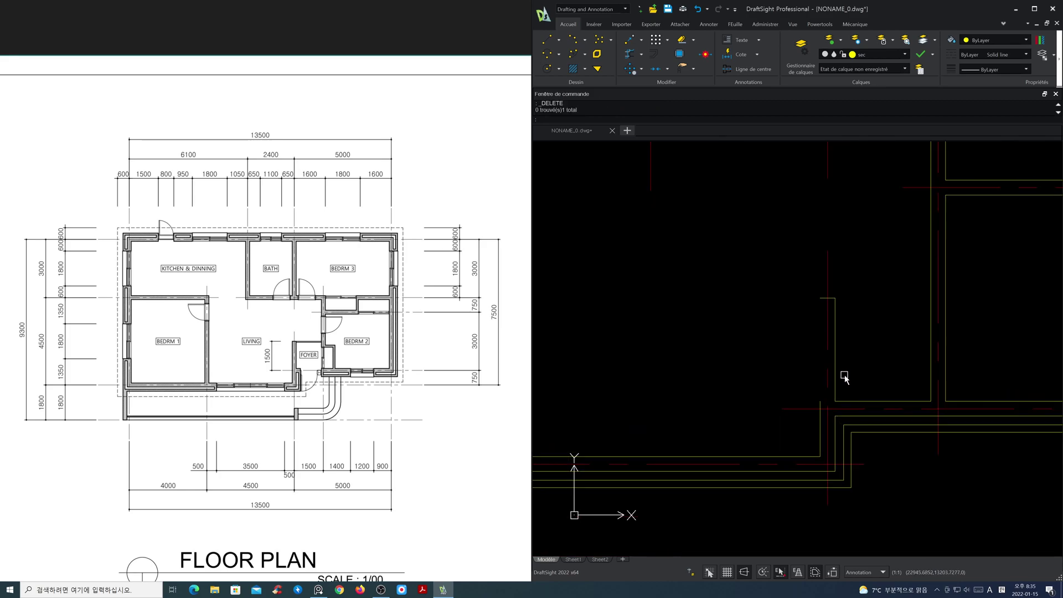
left_click(629, 54)
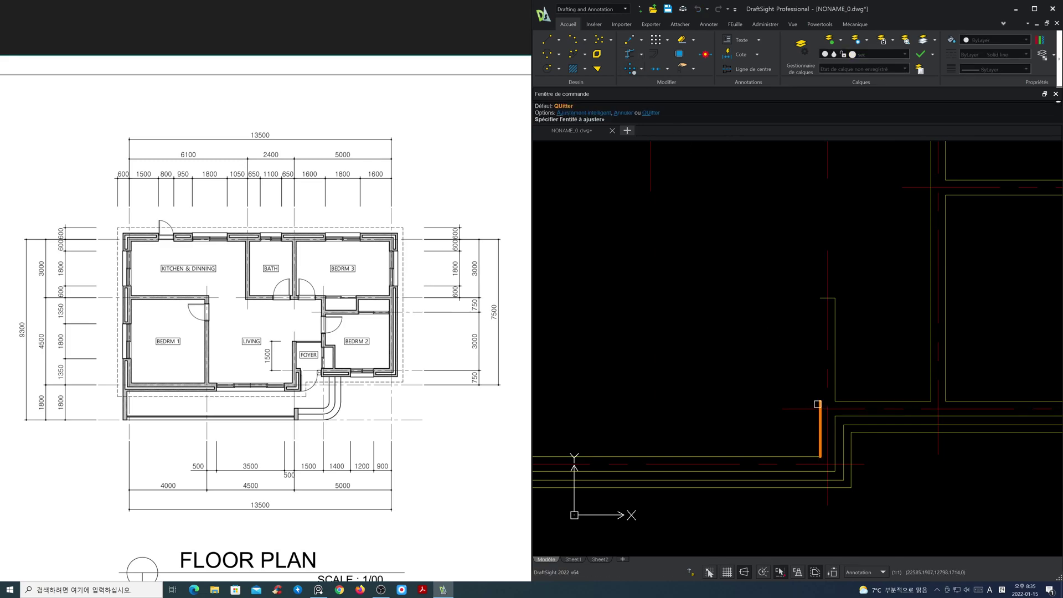
left_click(821, 388)
left_click(825, 299)
scroll(798, 310, "down", 4)
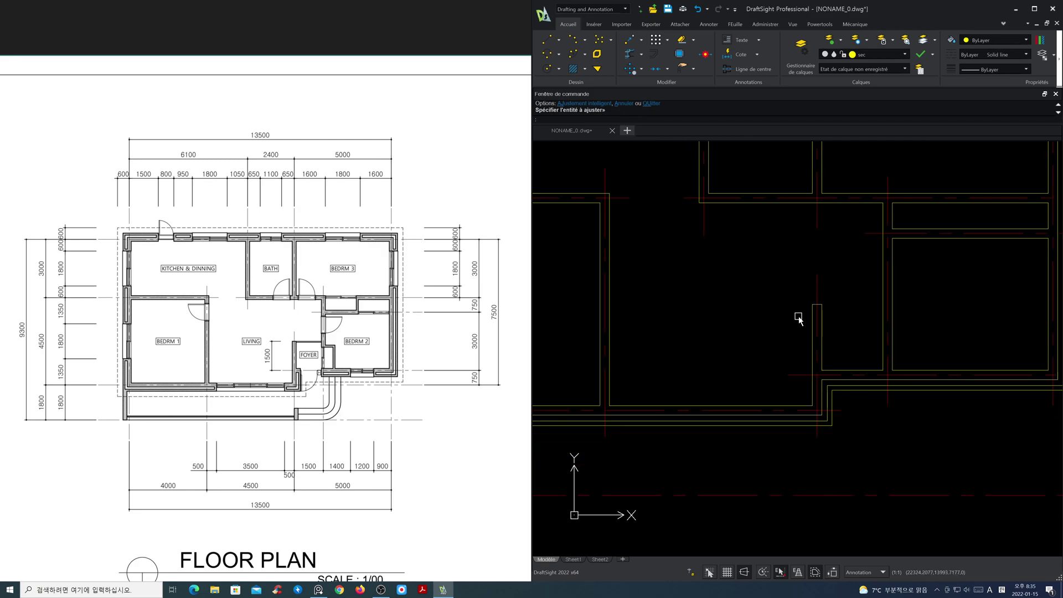
mouse_move(821, 302)
middle_mouse_down()
mouse_move(857, 366)
mouse_move(880, 375)
middle_mouse_up()
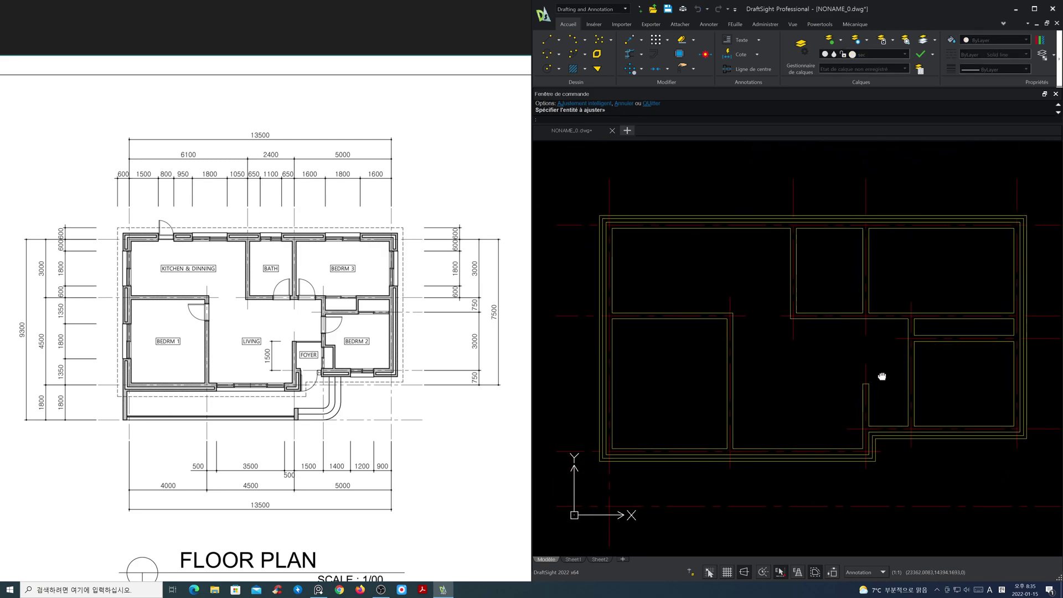
key("Escape")
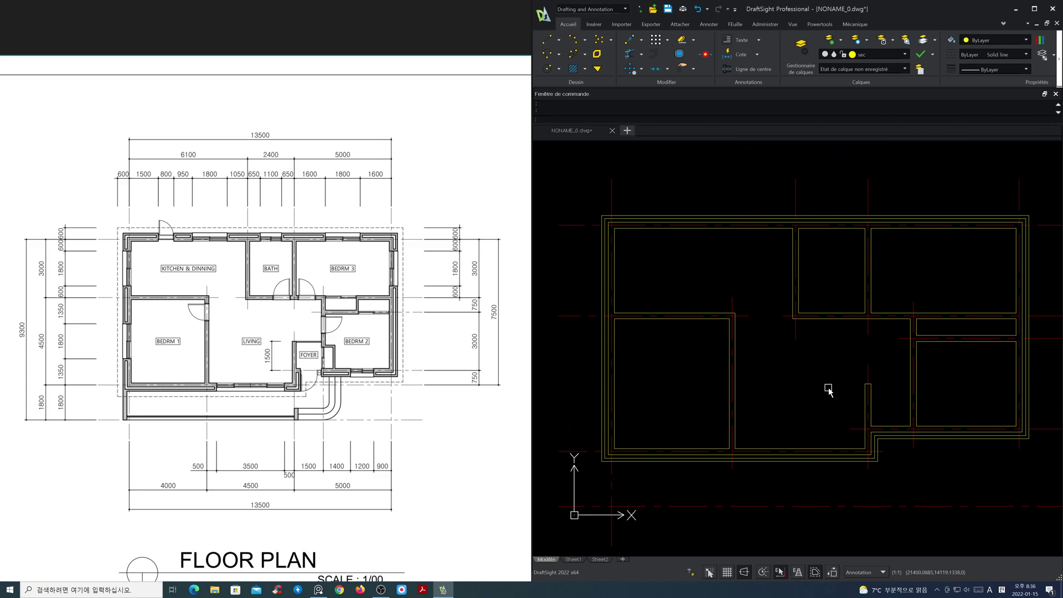
Step: Offset the leftmost vertical centre line 1500 to the right, placing the copy on the active sec layer
middle_click_drag(767, 247, 763, 334)
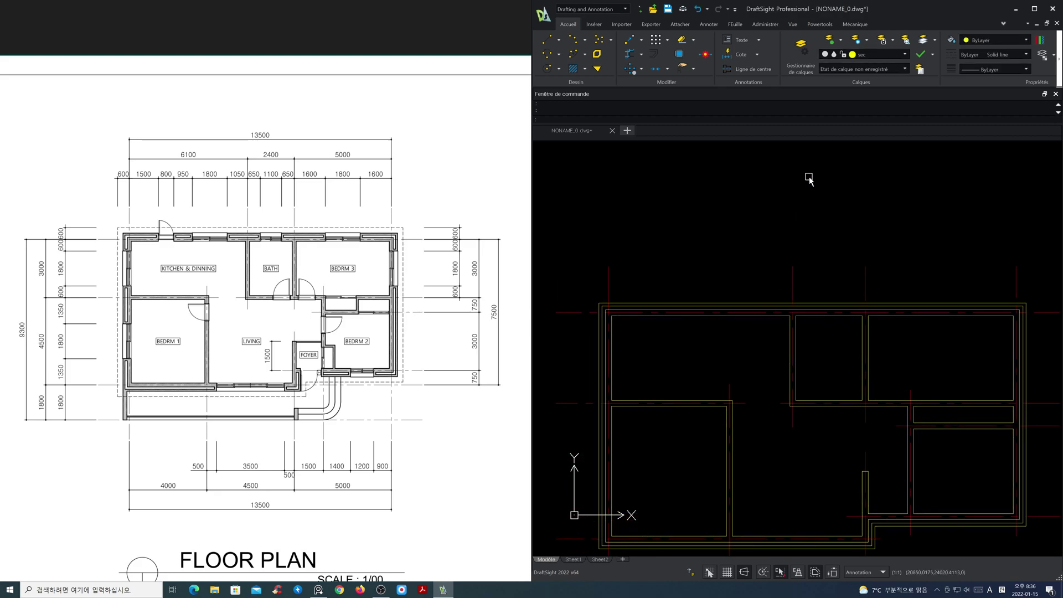
type("o")
key("Return")
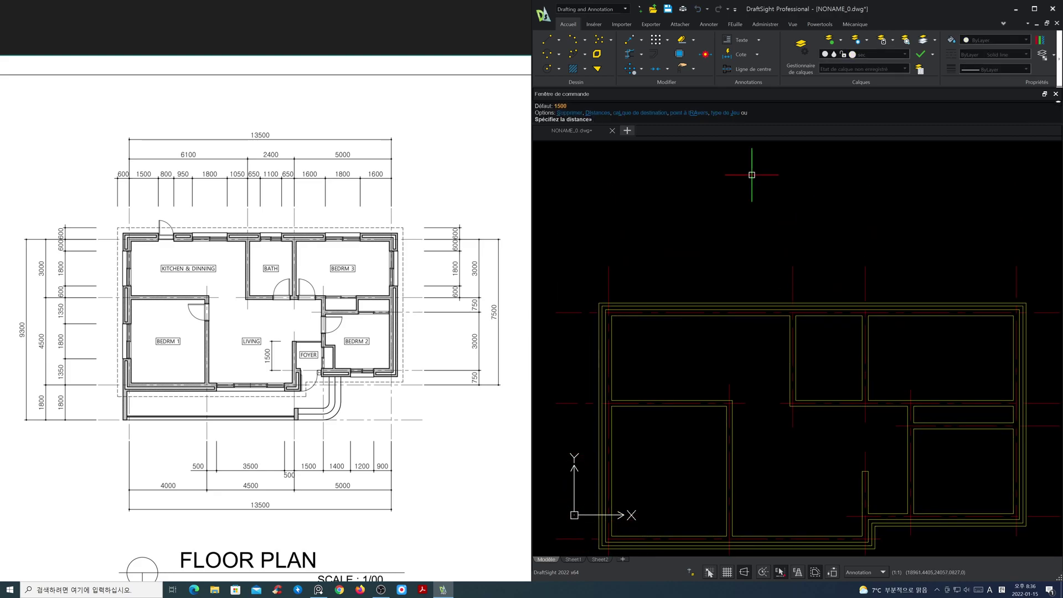
type("c")
key("Return")
key("Return")
type("1500")
key("Return")
left_click(609, 272)
left_click(641, 275)
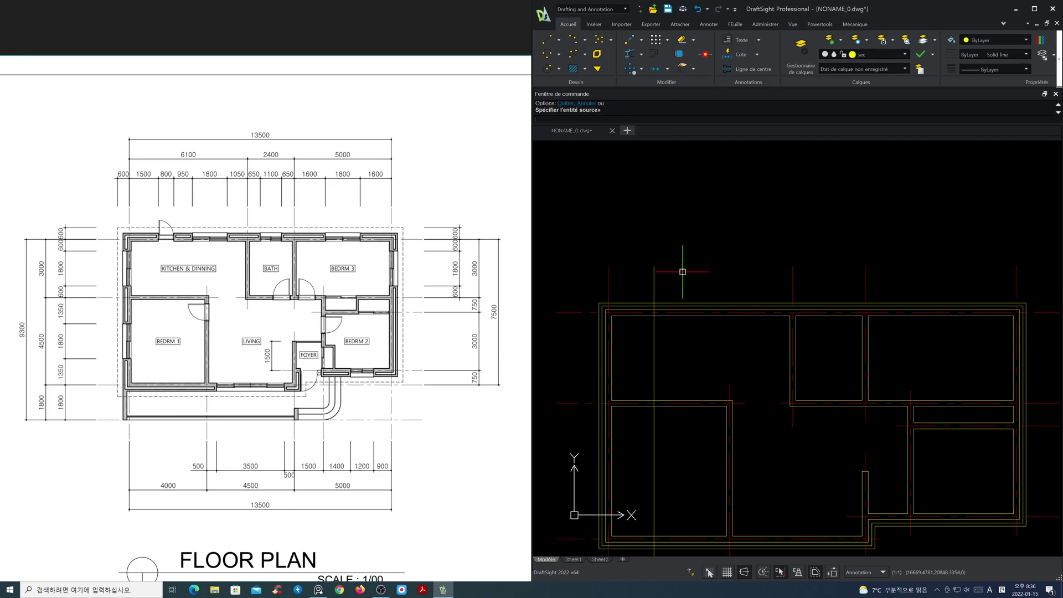
Step: Offset the new KITCHEN & DINNING opening line 800 to the right, and offset that copy a further 950
left_click(655, 276)
left_click(687, 277)
key("Return")
key("Return")
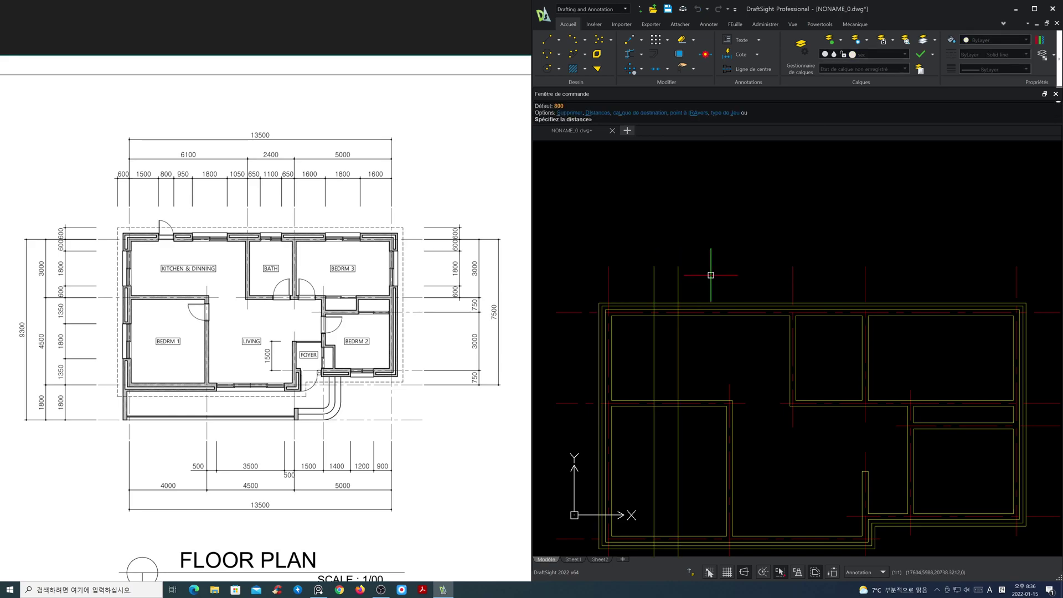
type("950")
key("Return")
left_click(678, 281)
left_click(699, 281)
key("Return")
Step: Offset the third KITCHEN & DINNING opening line 1800 to the right to mark the window width
key("Return")
type("1800")
key("Return")
left_click(708, 282)
left_click(764, 279)
key("Return")
Step: Offset the centre line between KITCHEN and BATH 650 to the right, and offset that copy 1100 for the BATH window
key("Return")
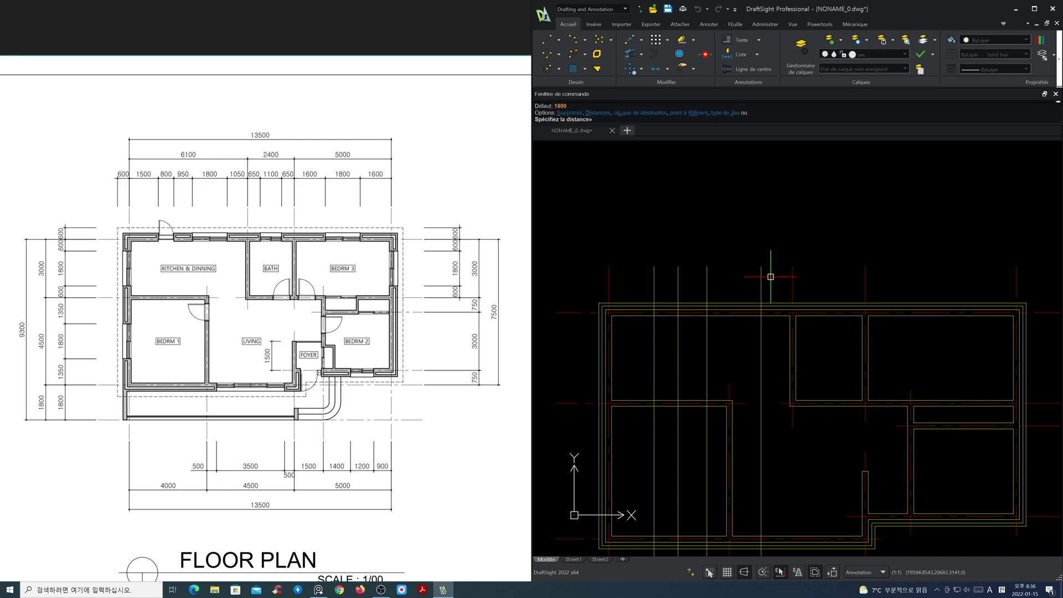
type("650")
key("Return")
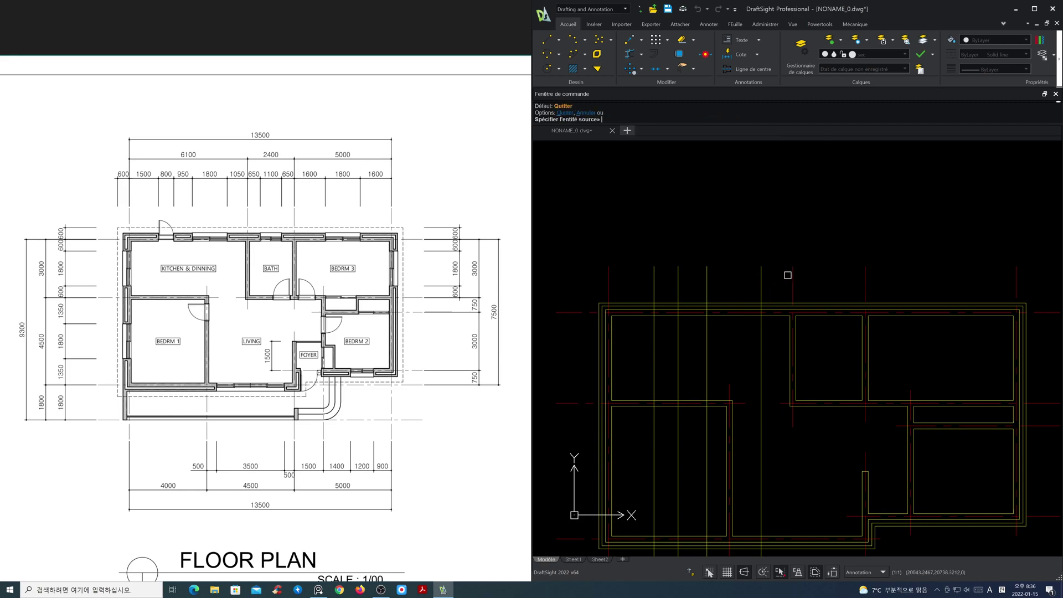
left_click(793, 276)
left_click(808, 277)
key("Return")
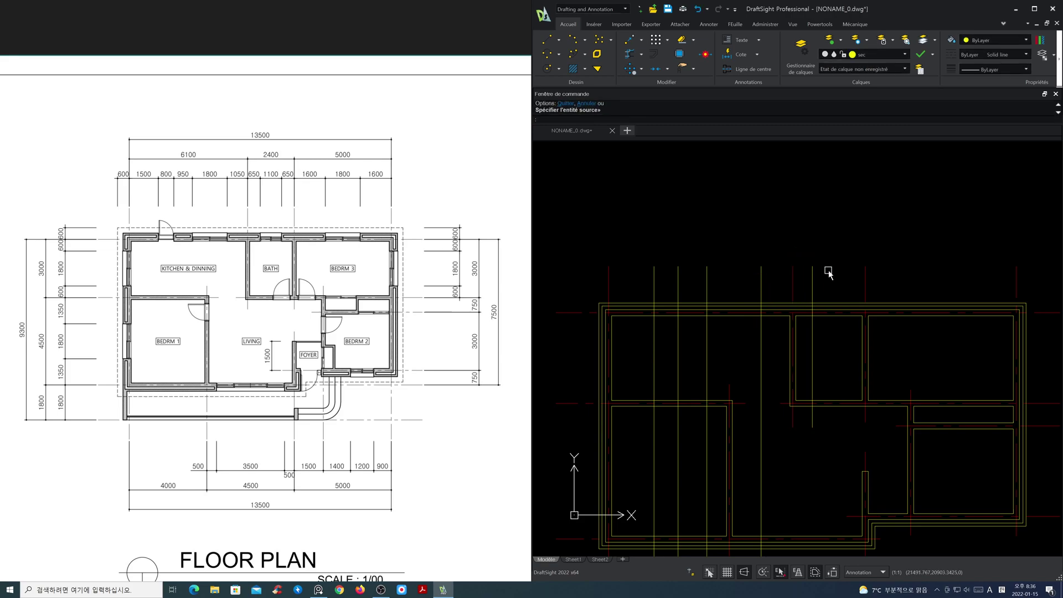
key("Return")
type("1100")
key("Return")
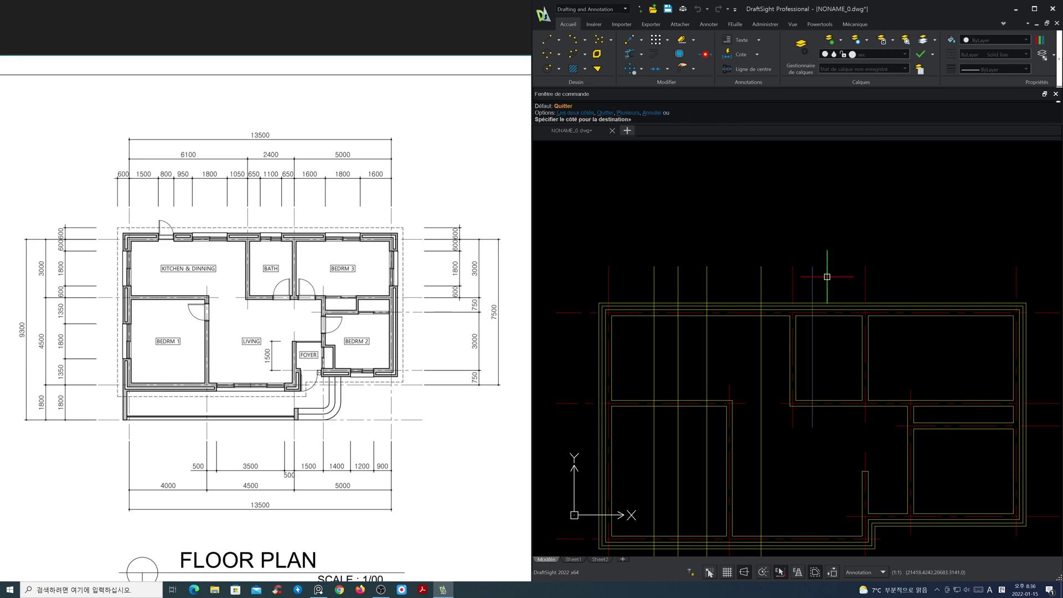
key("Return")
Step: Offset the vertical centre lines on both sides of BEDRM 3 inward by 1600 to mark its upper window
key("Return")
type("1")
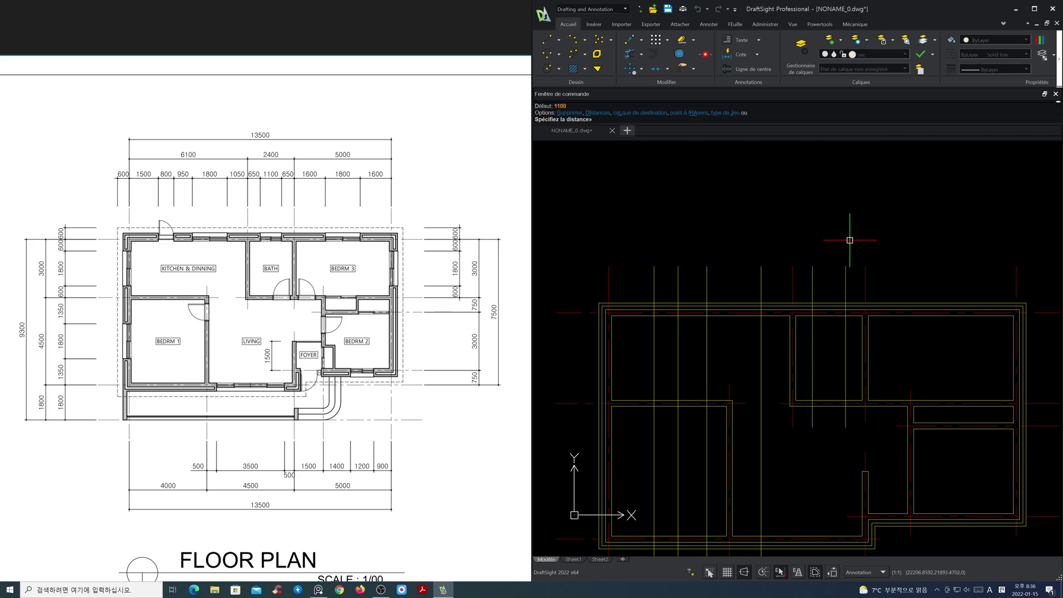
type("600")
key("Return")
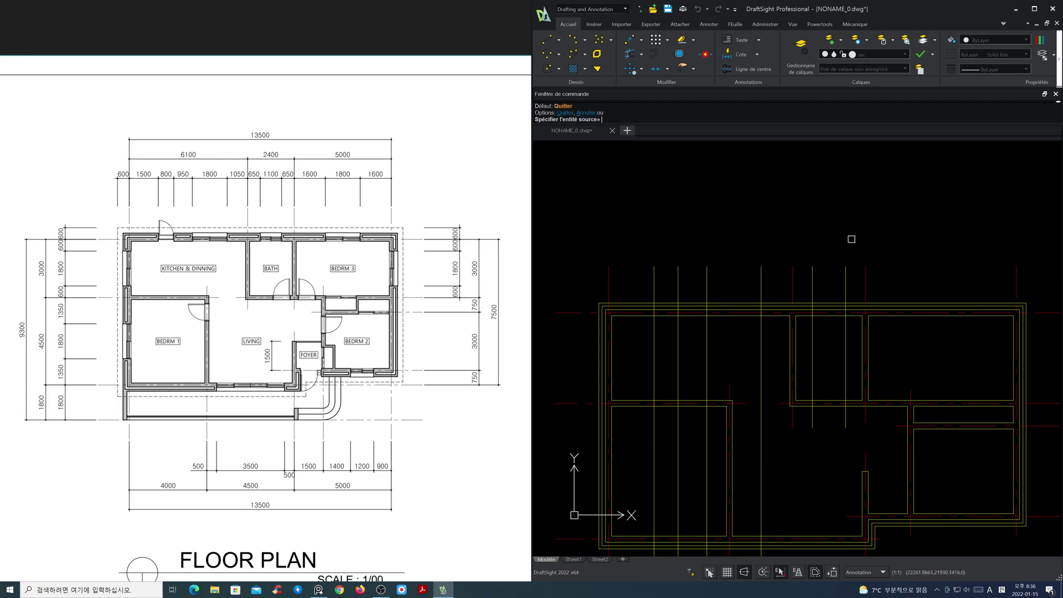
left_click(865, 266)
left_click(903, 274)
left_click(1017, 272)
left_click(987, 273)
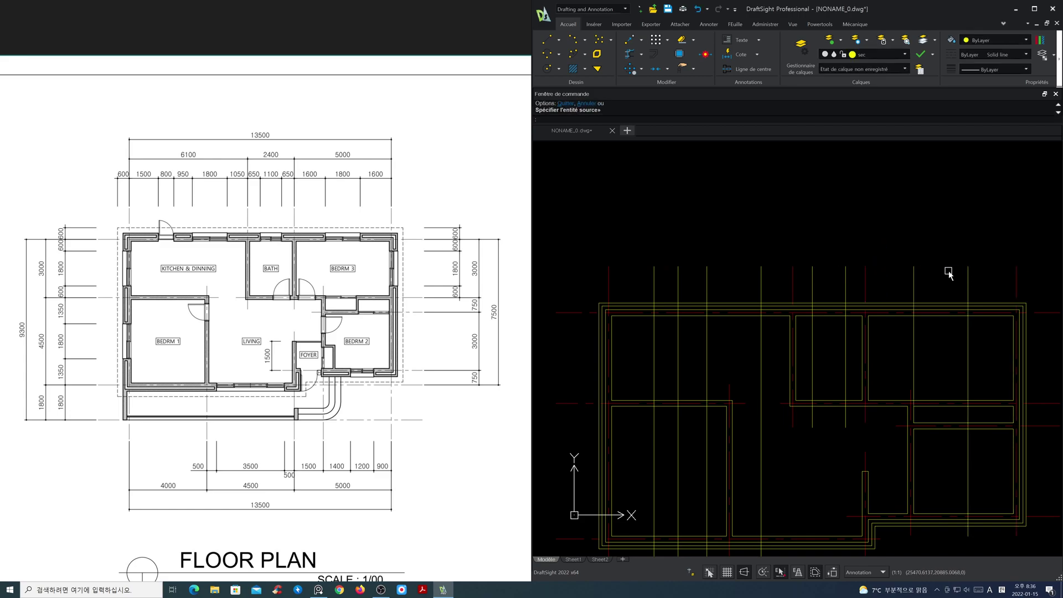
key("Escape")
Step: Trim all the vertical opening lines below the inner face of the upper exterior wall
type("tr")
key("Return")
left_click(941, 317)
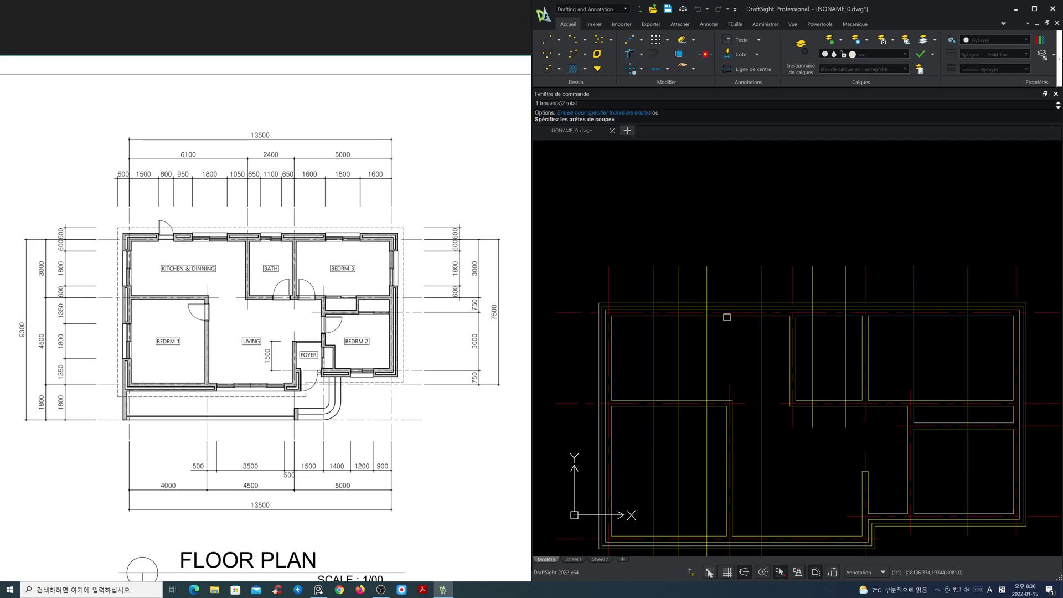
key("Return")
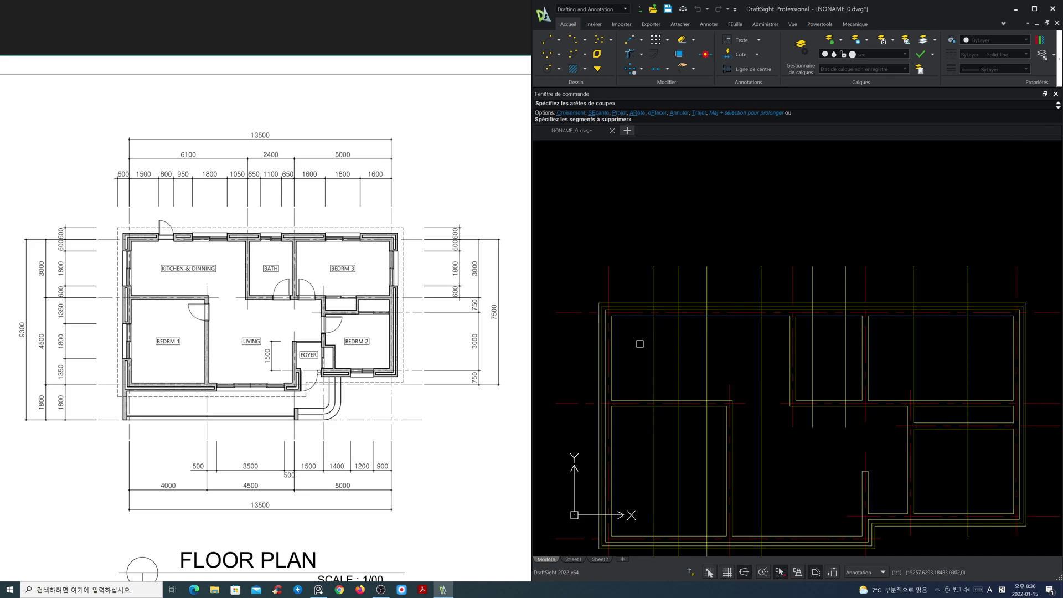
left_click(638, 362)
left_click(779, 363)
left_click(808, 354)
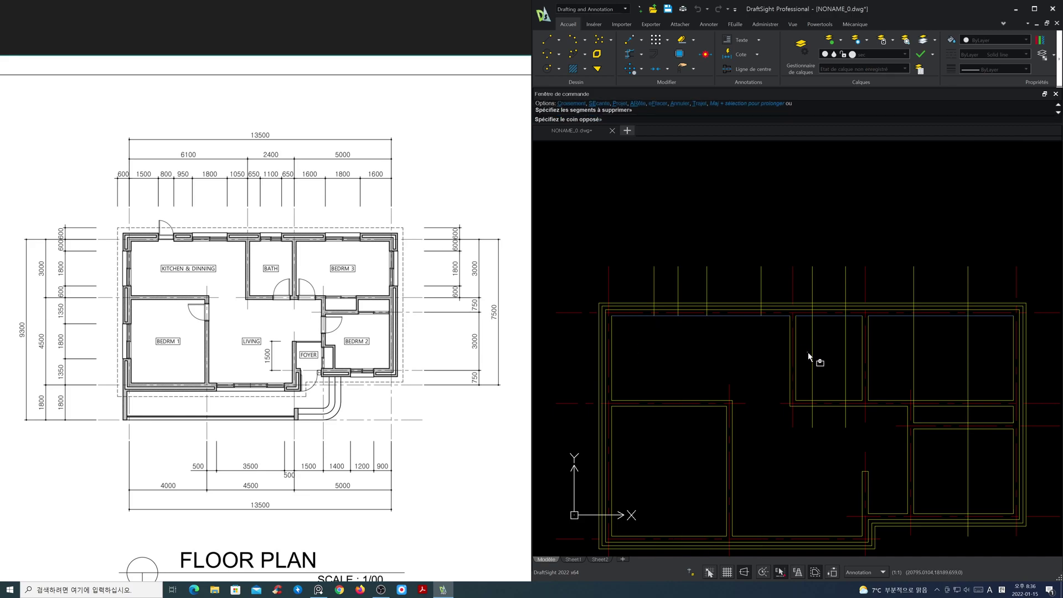
left_click(851, 365)
left_click(897, 346)
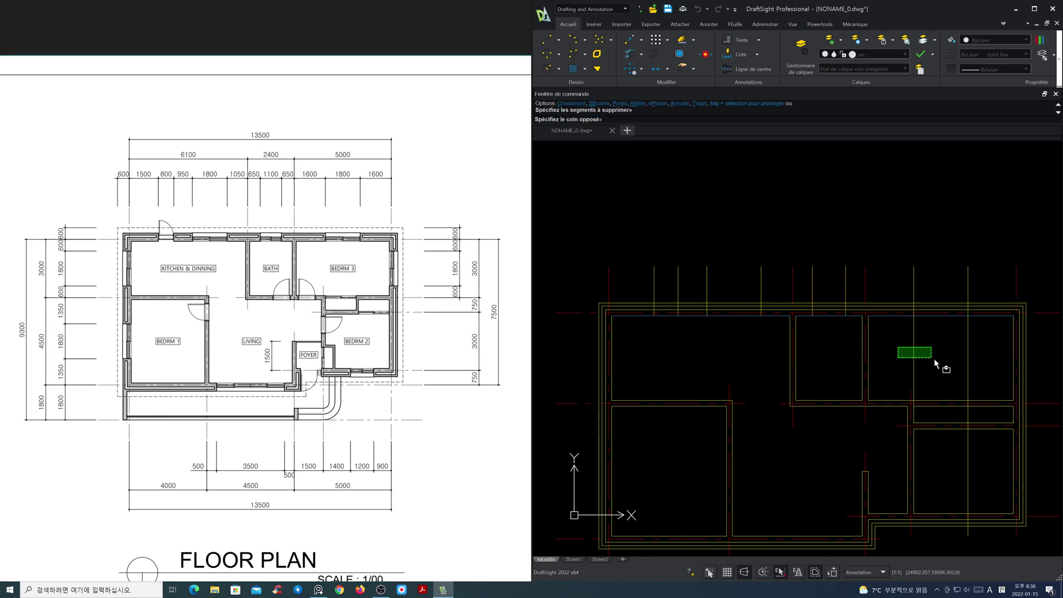
left_click(988, 380)
key("Return")
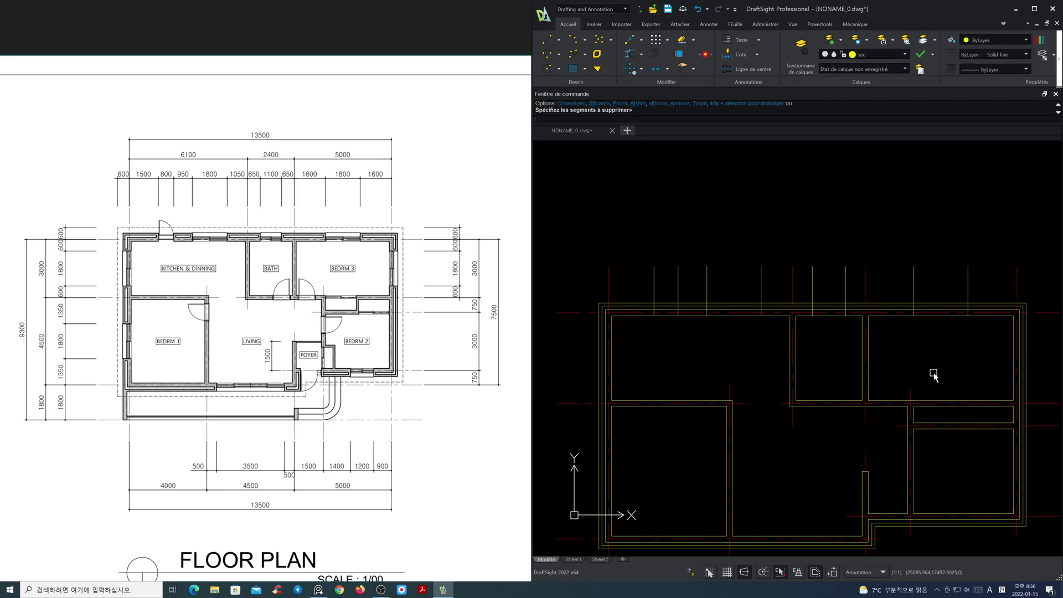
Step: Offset the upper and lower horizontal centre lines of BEDRM 3 inward by 600 to mark its side window
scroll(937, 373, "down", 2)
middle_click_drag(905, 358, 889, 331)
scroll(961, 401, "up", 2)
mouse_move(961, 401)
middle_mouse_down()
mouse_move(815, 385)
mouse_move(821, 358)
mouse_move(760, 373)
middle_mouse_up()
type("o")
key("Return")
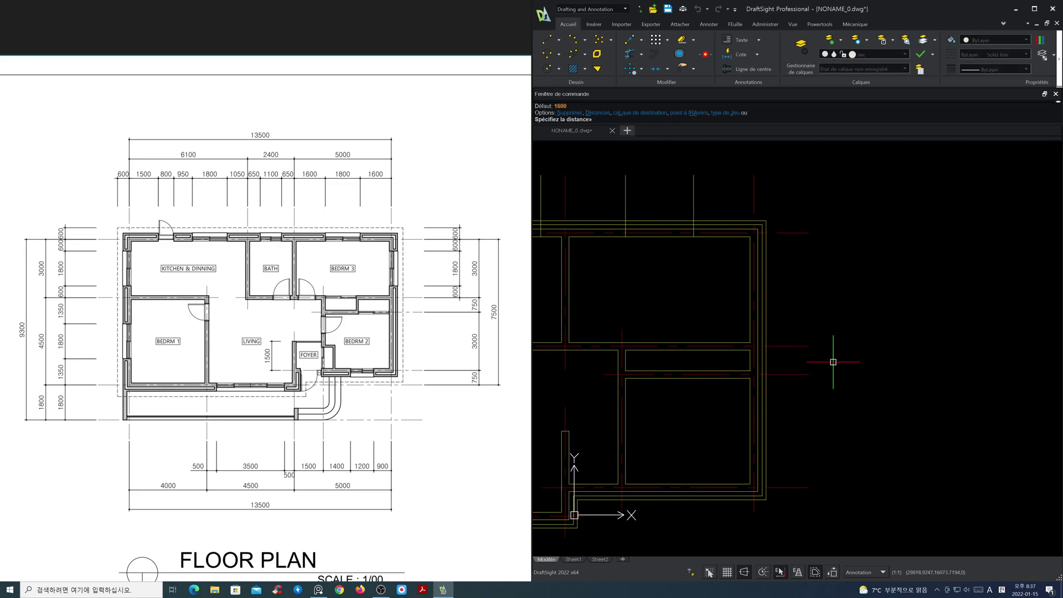
key("Return")
left_click(798, 233)
left_click(795, 285)
left_click(793, 346)
left_click(794, 299)
key("Return")
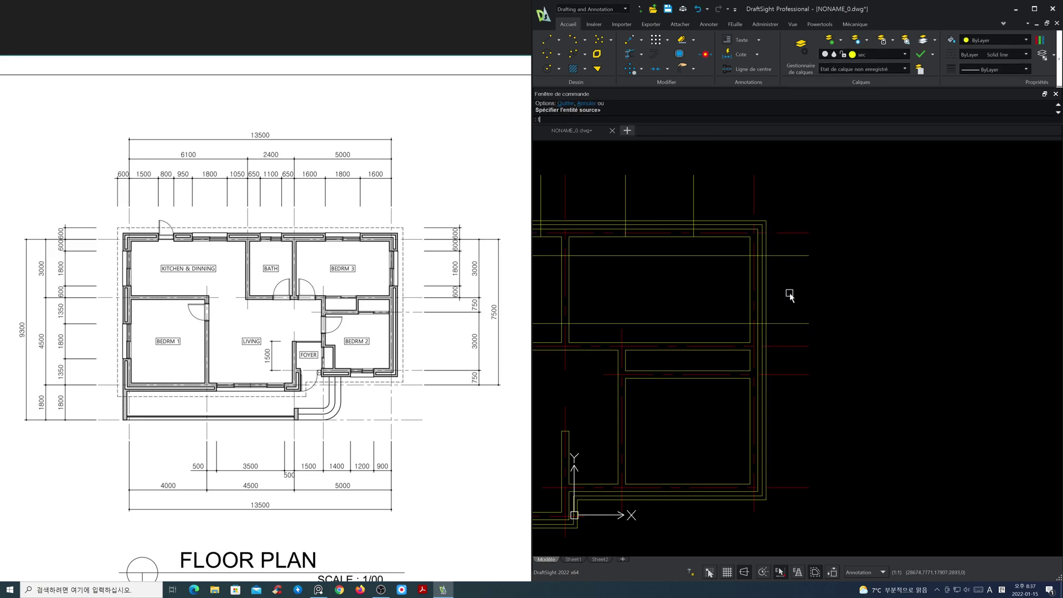
Step: Trim the two horizontal opening lines inside BEDRM 3 back to the inner face of the right exterior wall
type("tr")
key("Return")
key("Return")
left_click(737, 333)
left_click(710, 256)
key("Return")
Step: Offset the vertical centre line between FOYER and BEDRM 2 by 1400 to the right
mouse_move(714, 432)
middle_mouse_down()
mouse_move(906, 368)
mouse_move(873, 346)
mouse_move(845, 352)
mouse_move(839, 333)
middle_mouse_up()
scroll(855, 367, "up", 1)
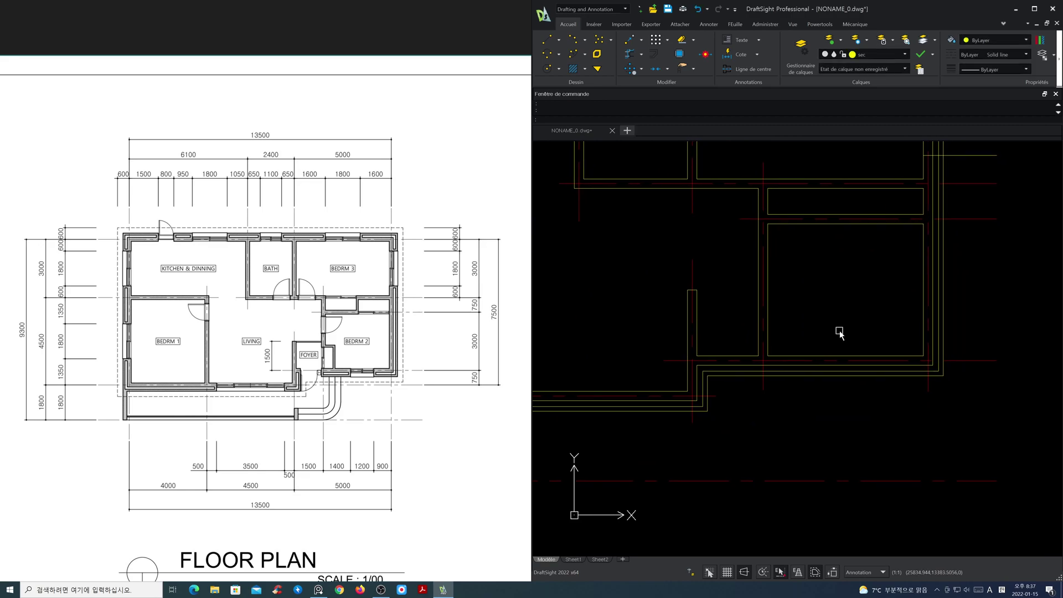
key("Return")
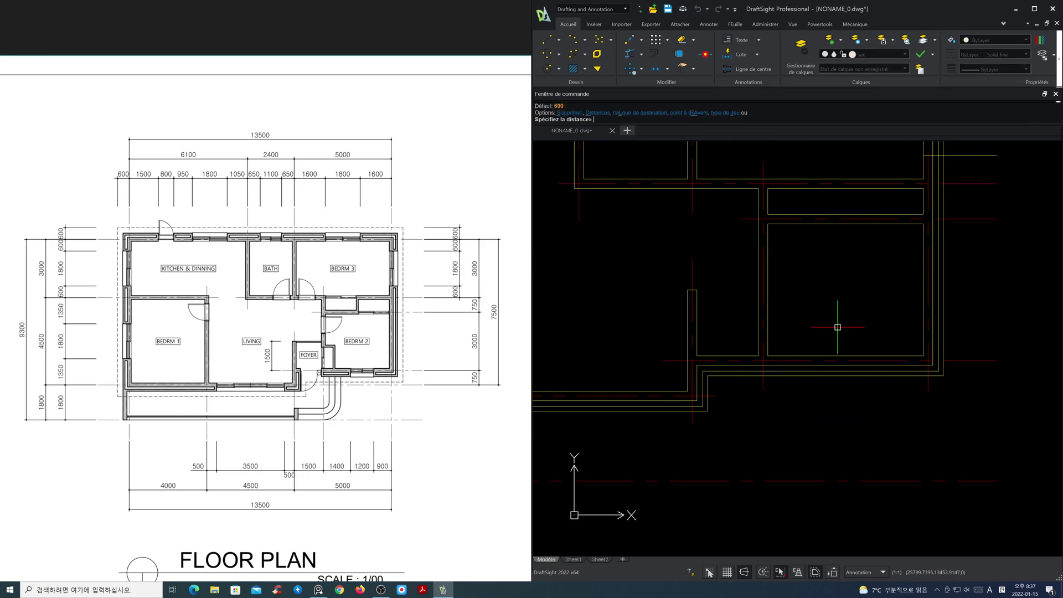
type("1400")
key("Return")
left_click(763, 384)
left_click(784, 389)
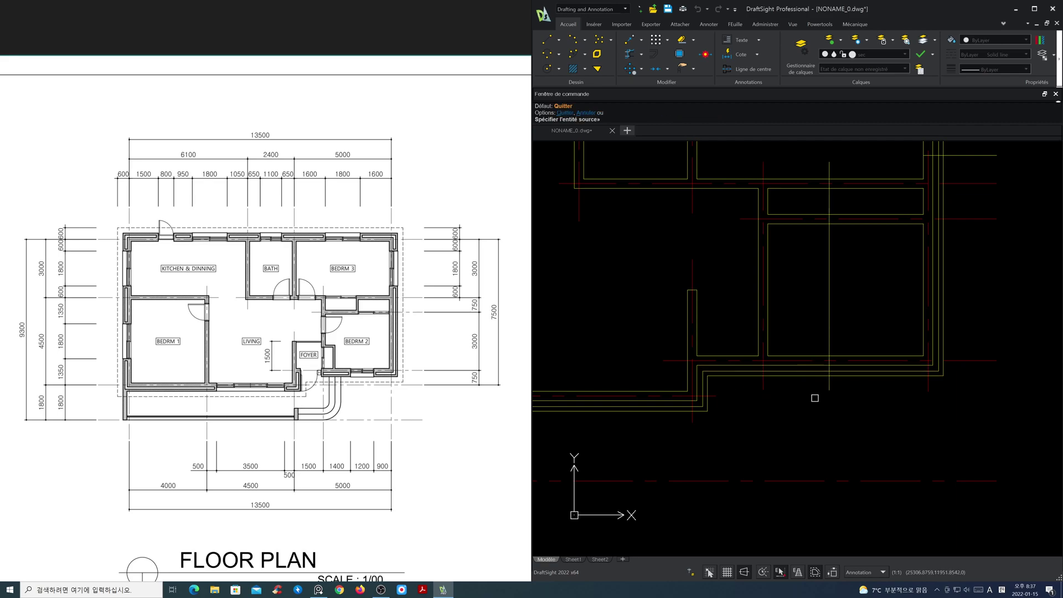
key("Return")
Step: Offset the new BEDRM 2 opening line 1200 to the right to mark the window width
key("Return")
type("1200")
key("Return")
left_click(829, 390)
left_click(839, 391)
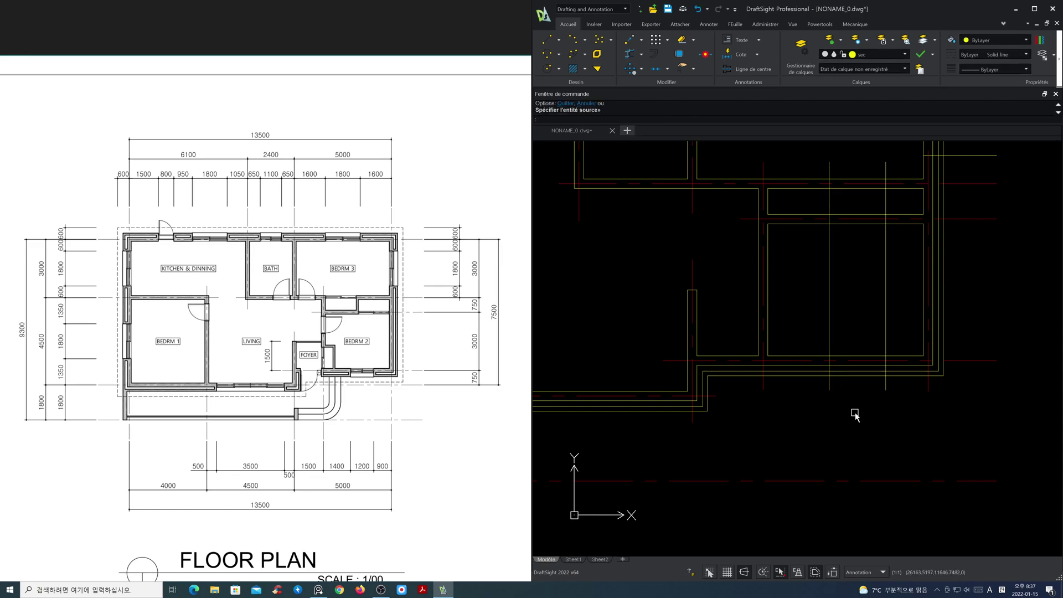
Step: Offset the vertical centre lines on both sides of LIVING inward by 500 to mark its lower window
scroll(789, 431, "down", 1)
mouse_move(783, 430)
middle_mouse_down()
mouse_move(855, 413)
mouse_move(938, 413)
mouse_move(906, 408)
middle_mouse_up()
scroll(928, 410, "down", 3)
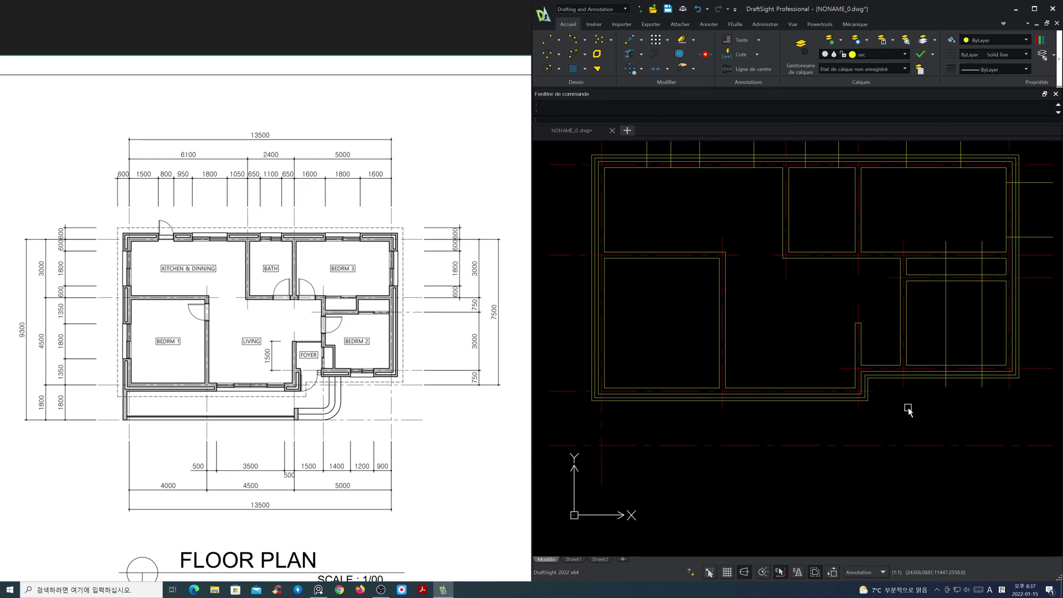
key("Return")
type("500")
key("Return")
left_click(859, 410)
left_click(804, 413)
left_click(723, 407)
left_click(754, 414)
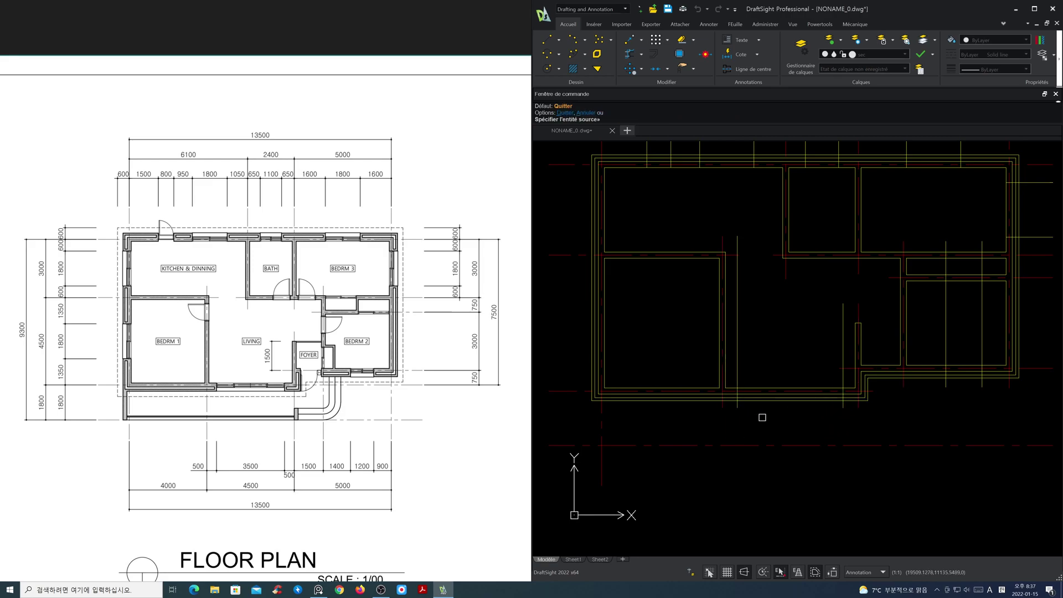
Step: Trim the vertical opening lines inside BEDRM 2 and LIVING back to the inner face of the lower exterior wall
key("Escape")
type("tr")
key("Return")
left_click(774, 386)
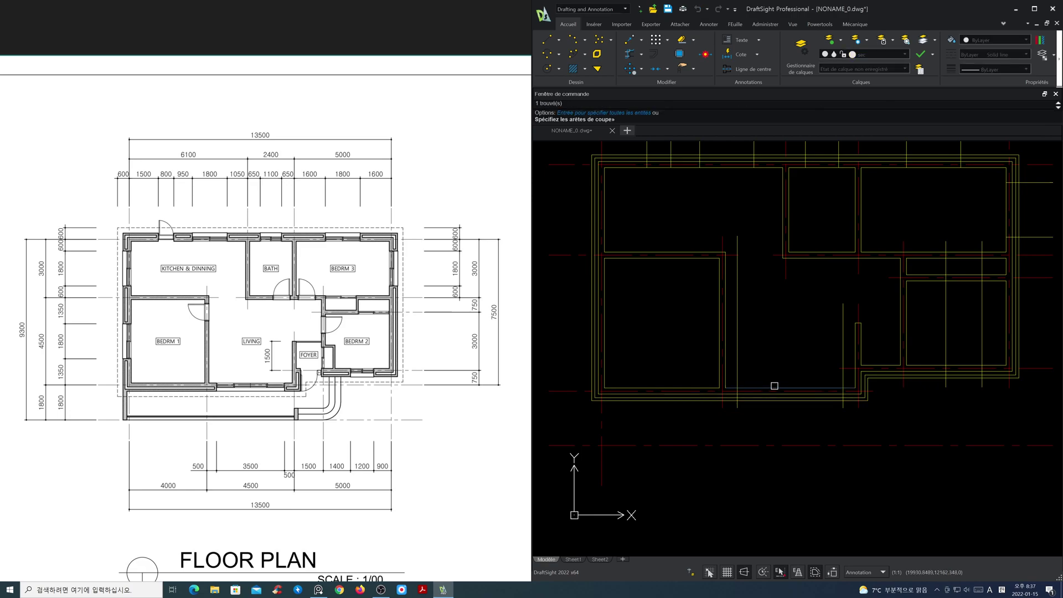
key("Return")
left_click(969, 354)
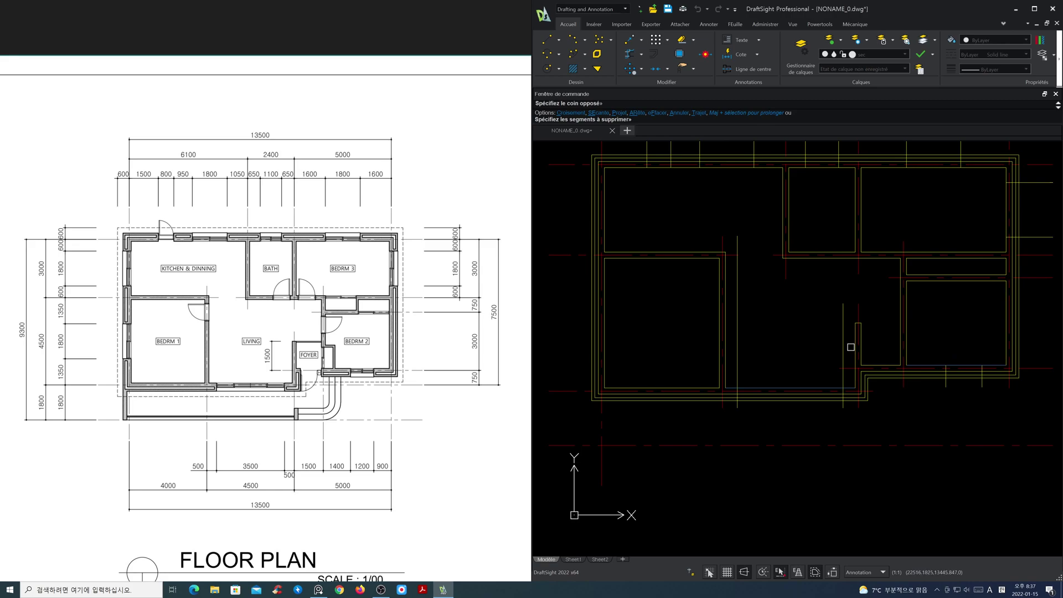
left_click(852, 348)
left_click(735, 346)
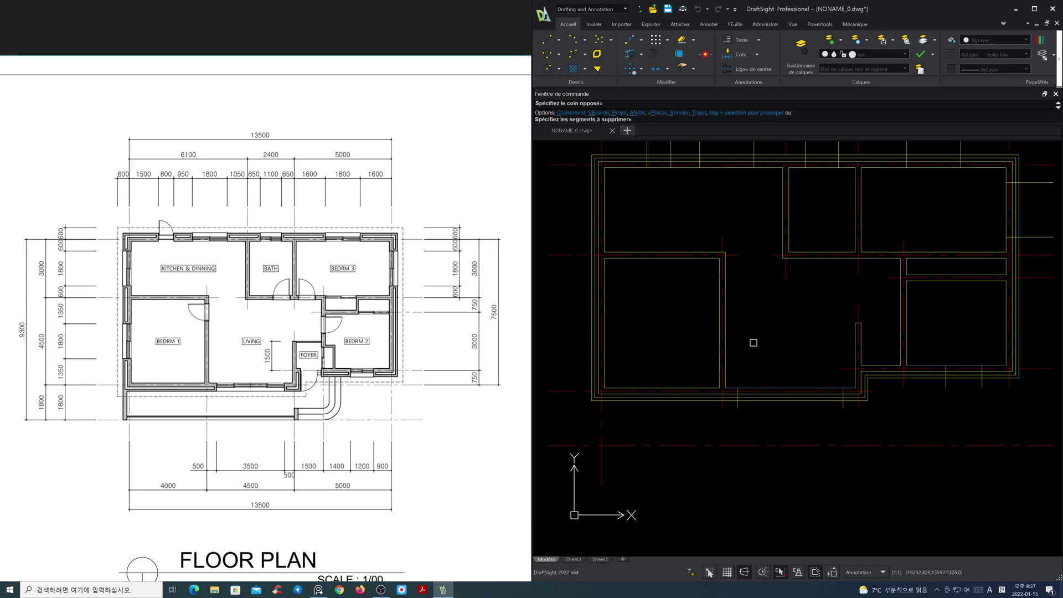
Step: Offset the horizontal centre lines above and below BEDRM 1 inward by 1350 to mark its left window
scroll(793, 333, "down", 1)
middle_click_drag(793, 333, 783, 404)
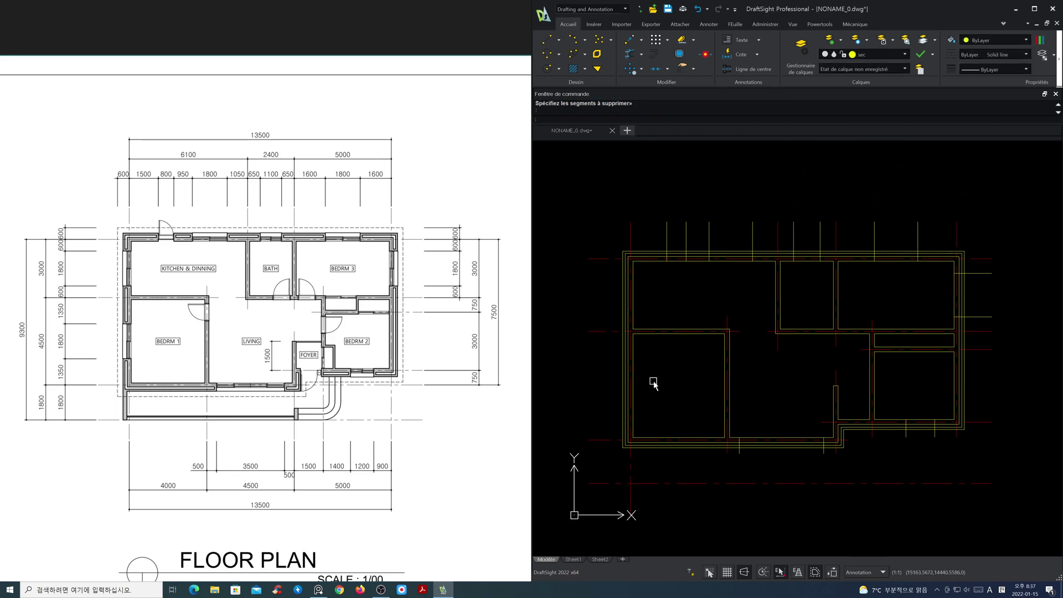
middle_click_drag(633, 375, 776, 375)
scroll(775, 375, "up", 2)
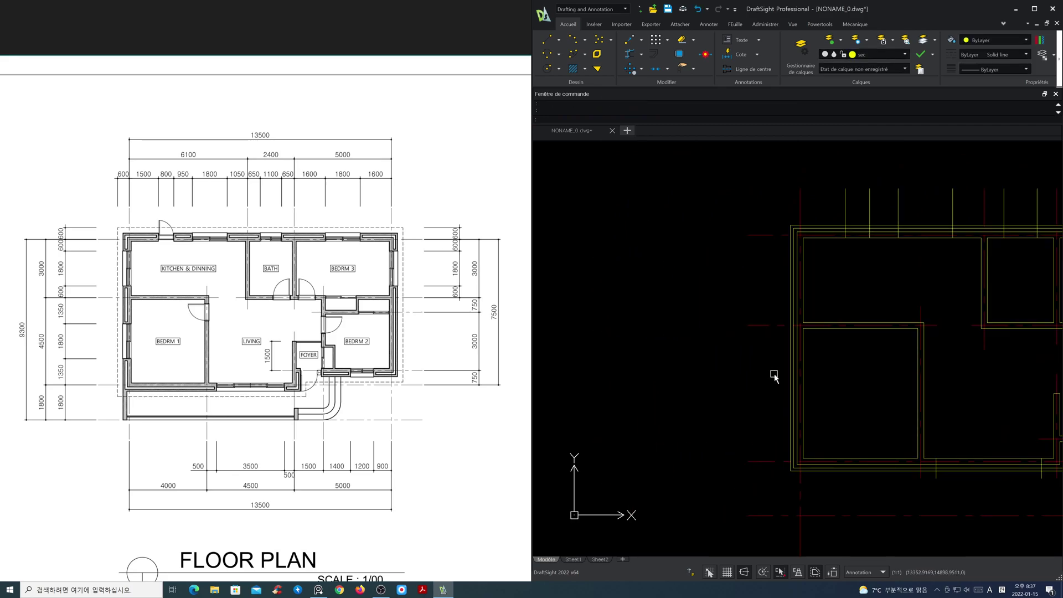
type("o")
key("Return")
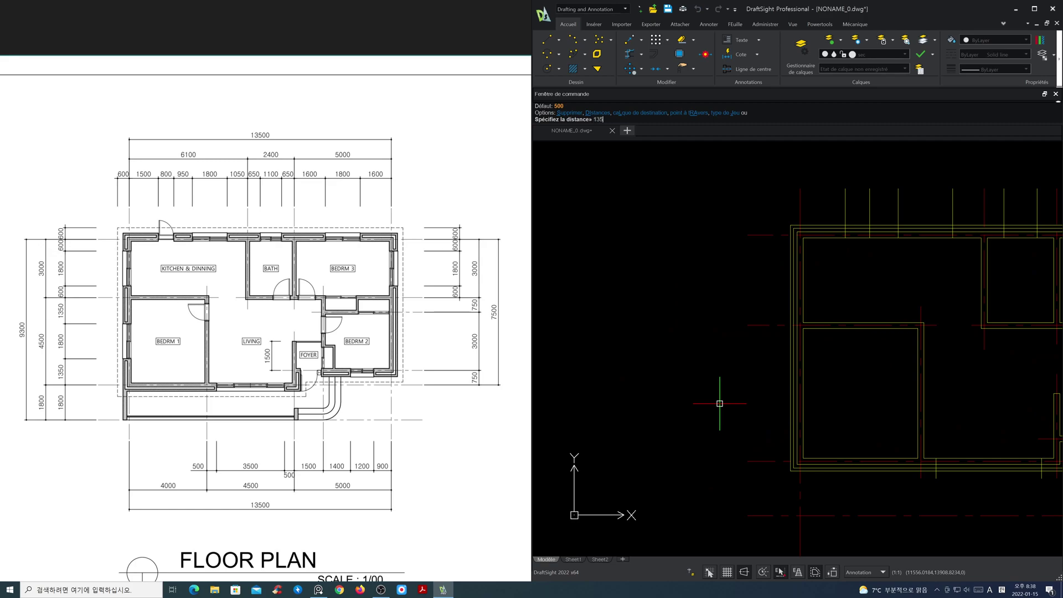
key("Return")
left_click(767, 460)
left_click(764, 439)
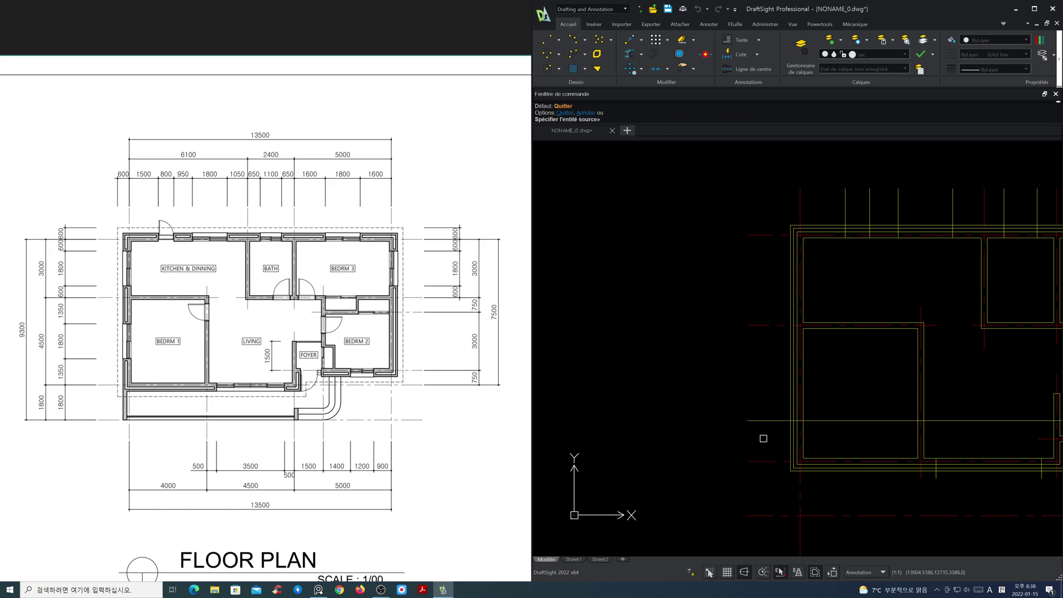
left_click(765, 326)
left_click(760, 349)
key("Return")
Step: Offset the horizontal centre lines above and below KITCHEN & DINNING inward by 600 to mark its left window
key("Return")
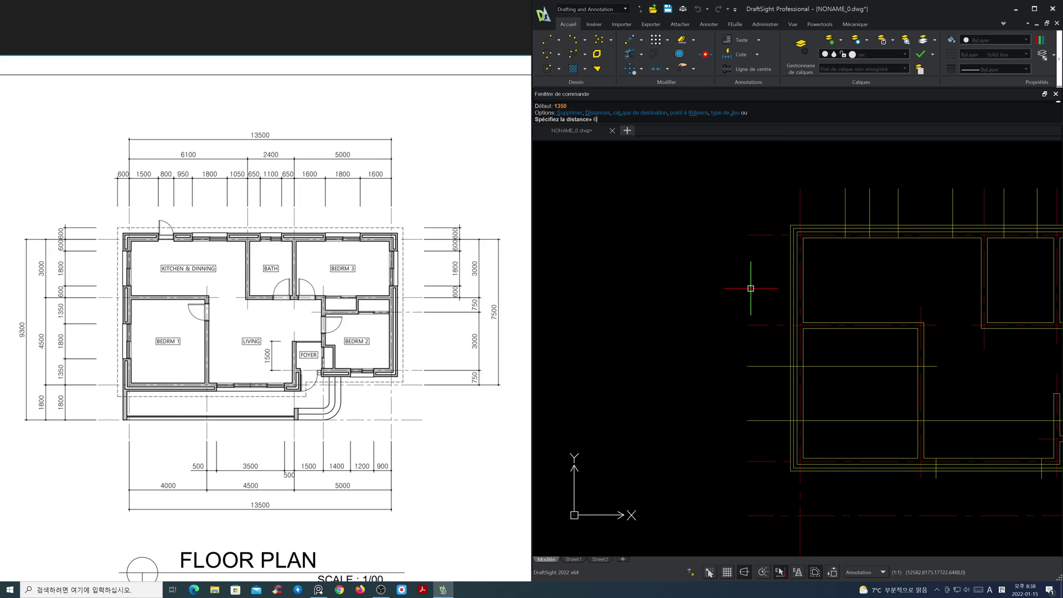
key("Return")
left_click(757, 325)
left_click(758, 305)
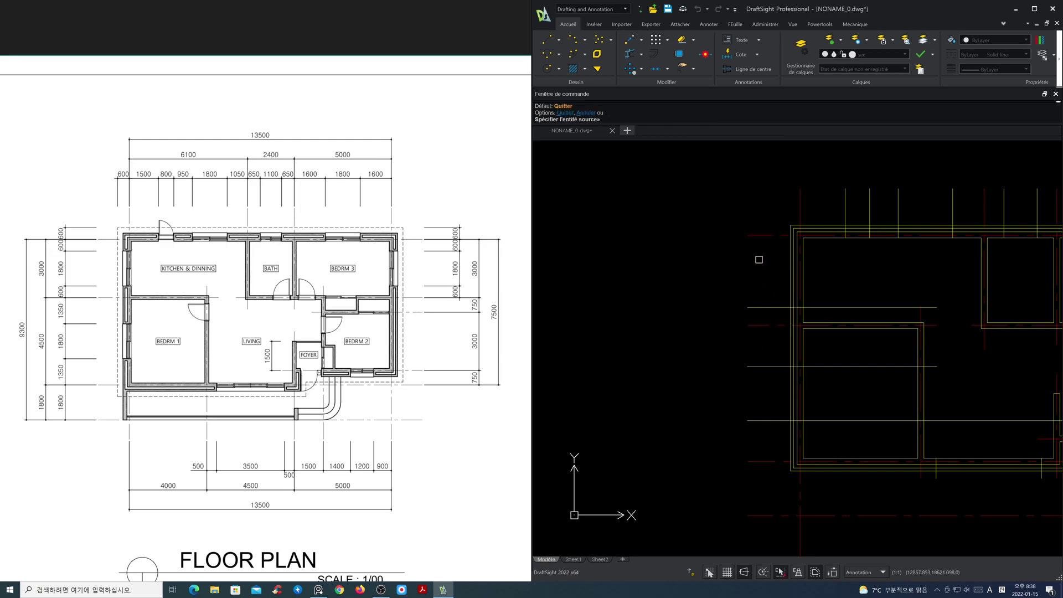
key("Return")
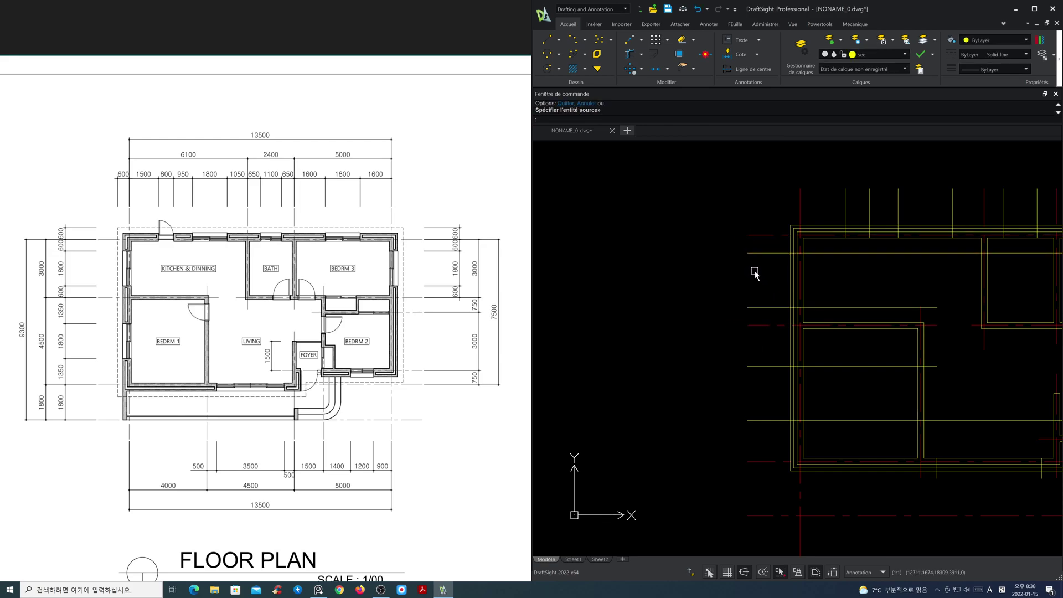
Step: Trim the four horizontal window lines inside KITCHEN & DINNING and BEDRM 1 back to the inner face of the left exterior wall
type("tr")
key("Return")
left_click(802, 280)
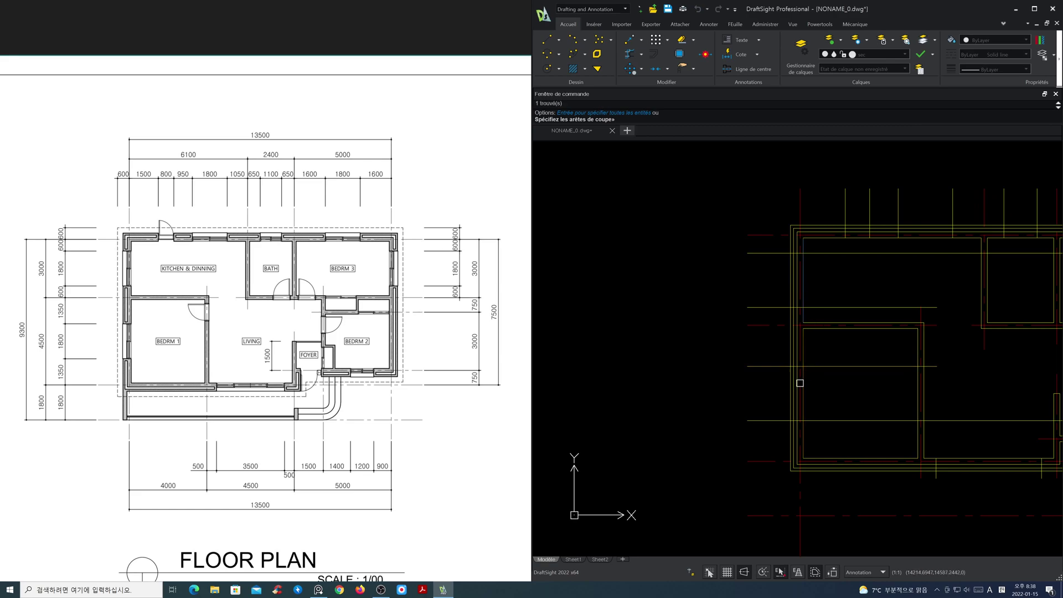
key("Return")
left_click(848, 436)
left_click(837, 354)
left_click(835, 351)
left_click(842, 317)
left_click(826, 256)
key("Return")
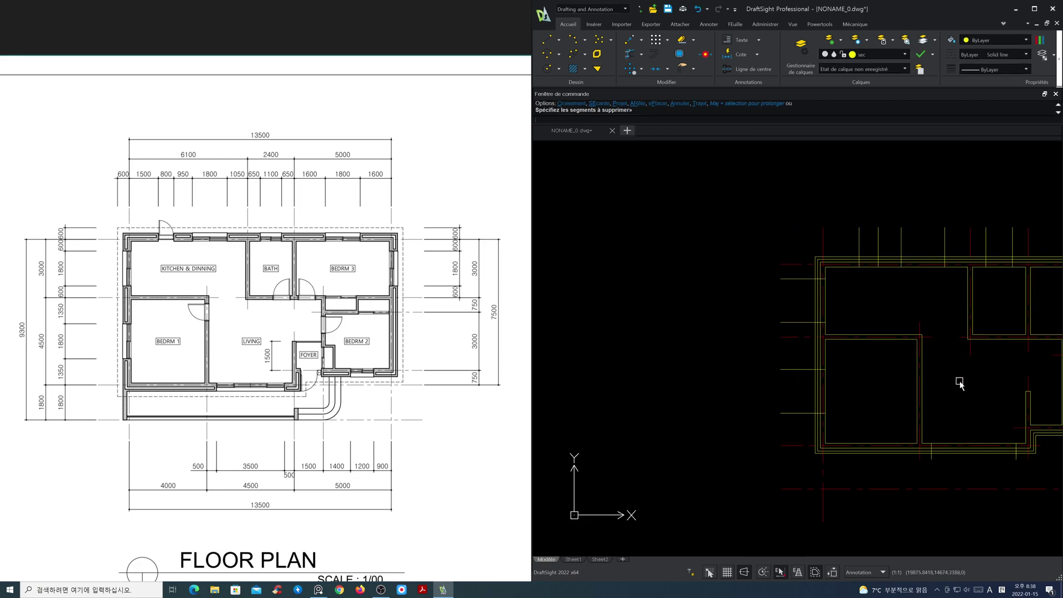
Step: Offset the horizontal centre line above BEDRM 1 downward to mark the upper edge of its door opening
scroll(886, 381, "down", 3)
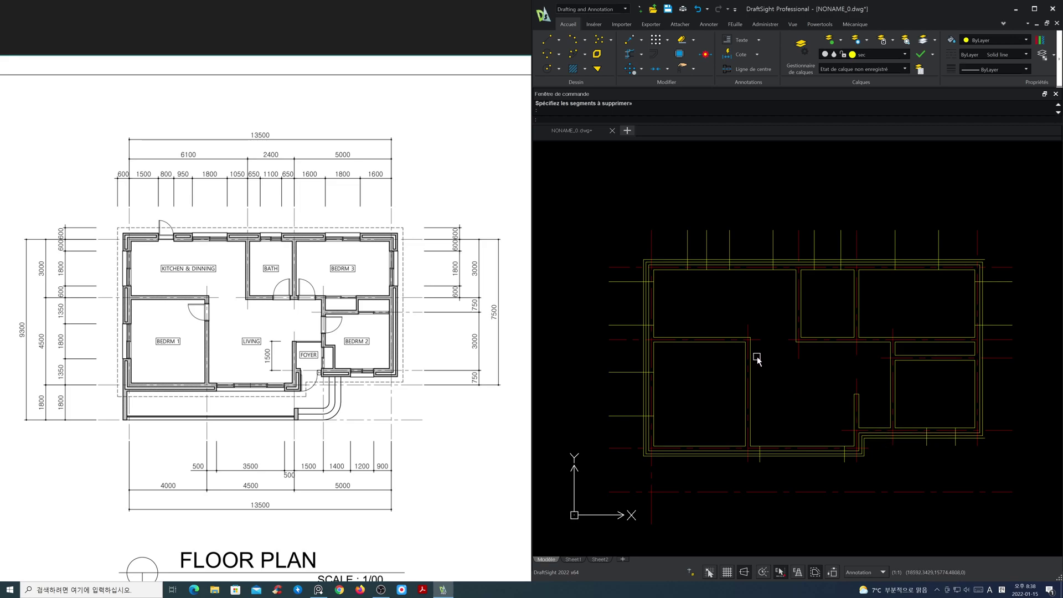
scroll(757, 358, "up", 4)
mouse_move(759, 356)
middle_mouse_down()
mouse_move(786, 348)
mouse_move(784, 330)
mouse_move(796, 336)
middle_mouse_up()
key("Escape")
scroll(812, 339, "down", 2)
type("o")
key("Return")
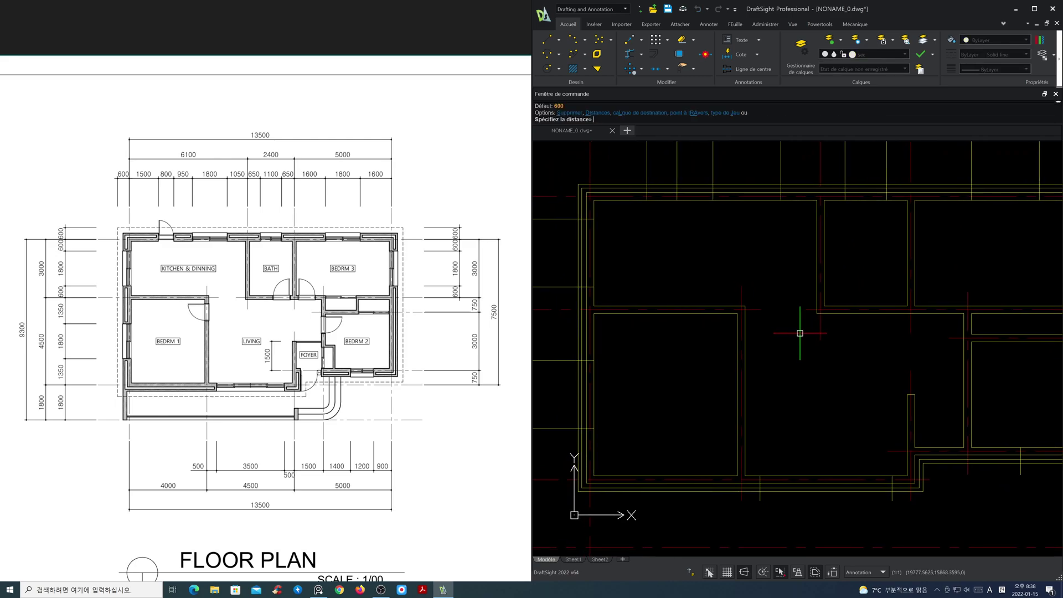
key("Return")
left_click(759, 310)
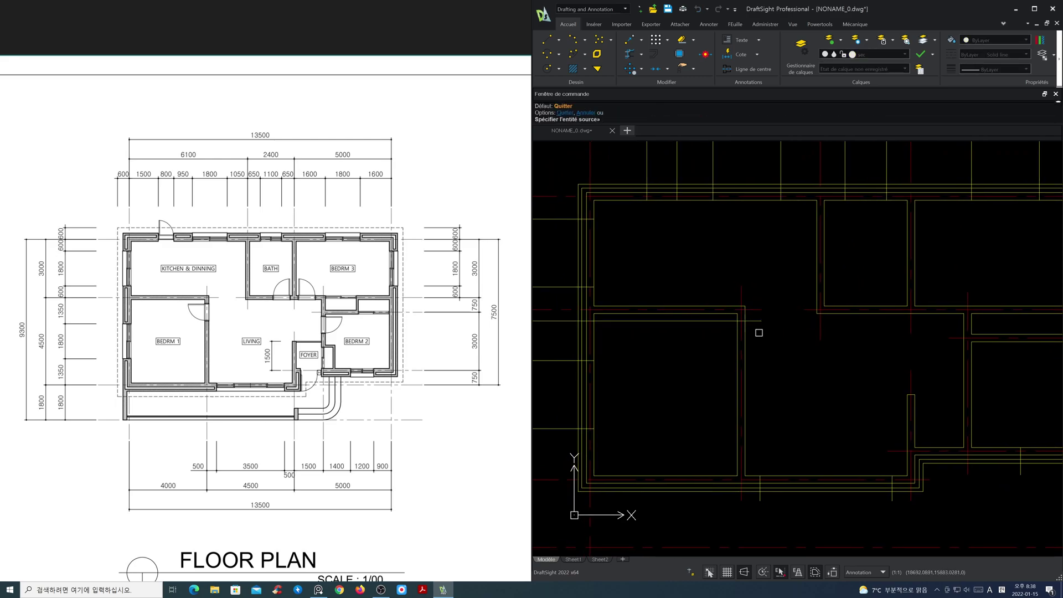
left_click(778, 360)
key("Return")
Step: Offset the new BEDRM 1 door line 900 downward to mark the door width
key("Return")
type("900")
key("Return")
left_click(757, 321)
left_click(763, 353)
Step: Trim the two door lines inside BEDRM 1 back to the inner face of its right wall
type("r")
key("Return")
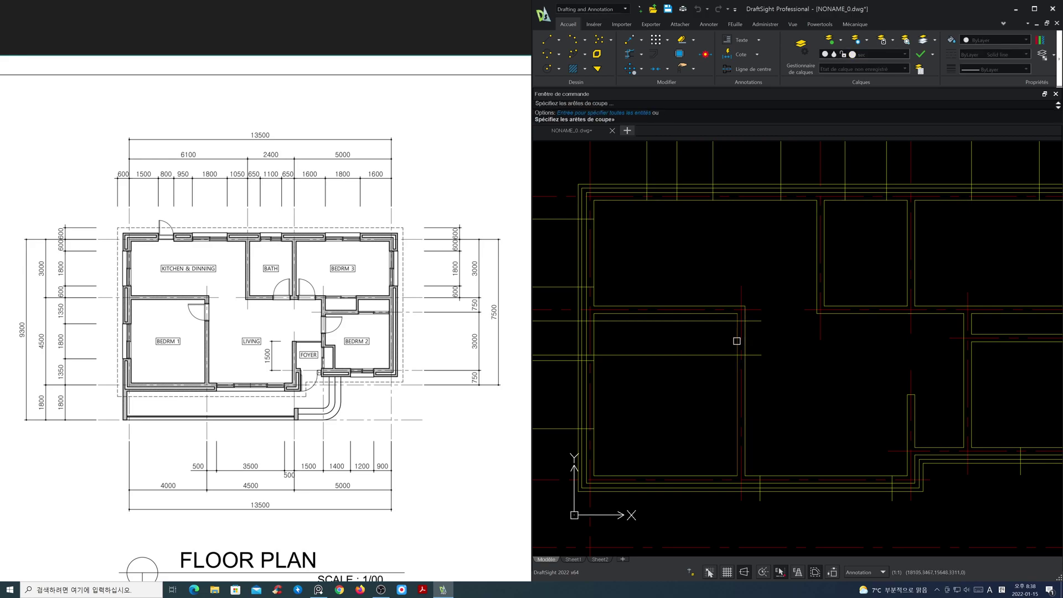
key("Return")
left_click(722, 380)
left_click(710, 320)
key("Return")
Step: Offset the vertical centre line between BATH and BEDRM 3 by 200 to both sides
type("o")
key("Return")
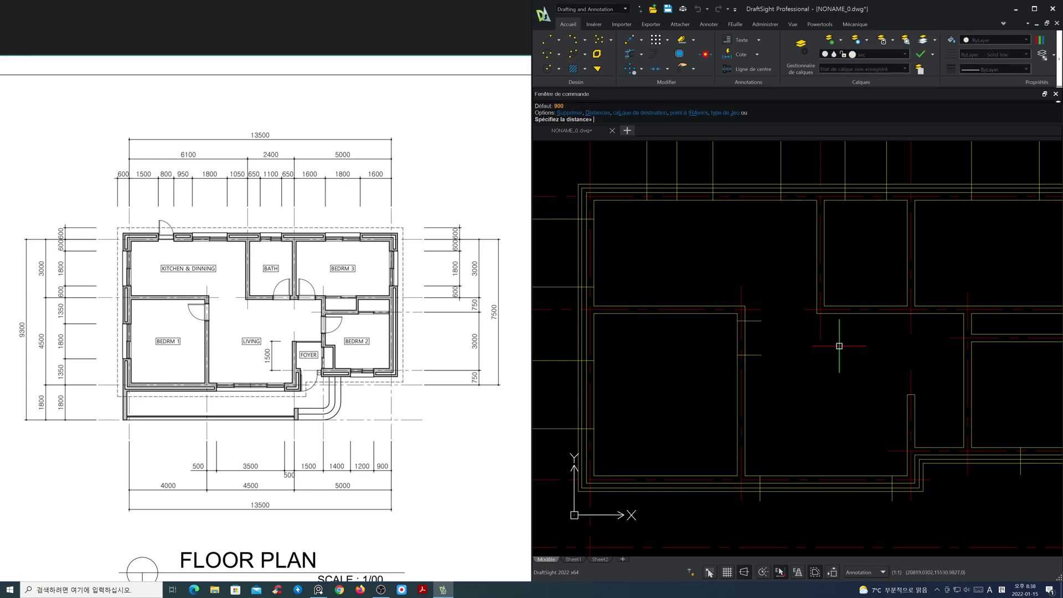
type("200")
key("Return")
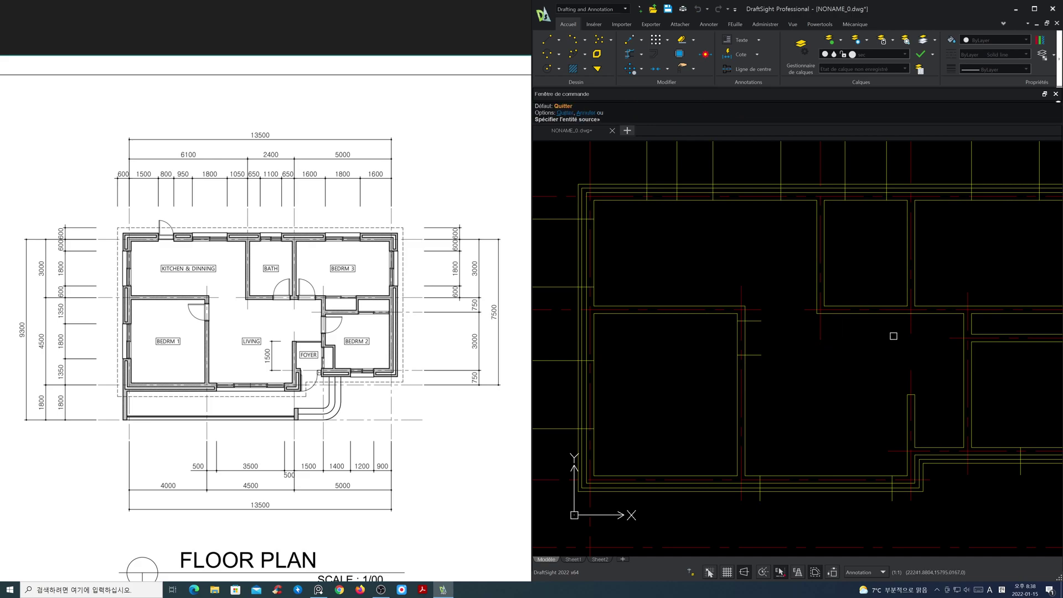
left_click(909, 327)
left_click(931, 349)
key("Return")
Step: Offset the two new lines 900 outward to mark the BATH and BEDRM 3 door widths
key("Return")
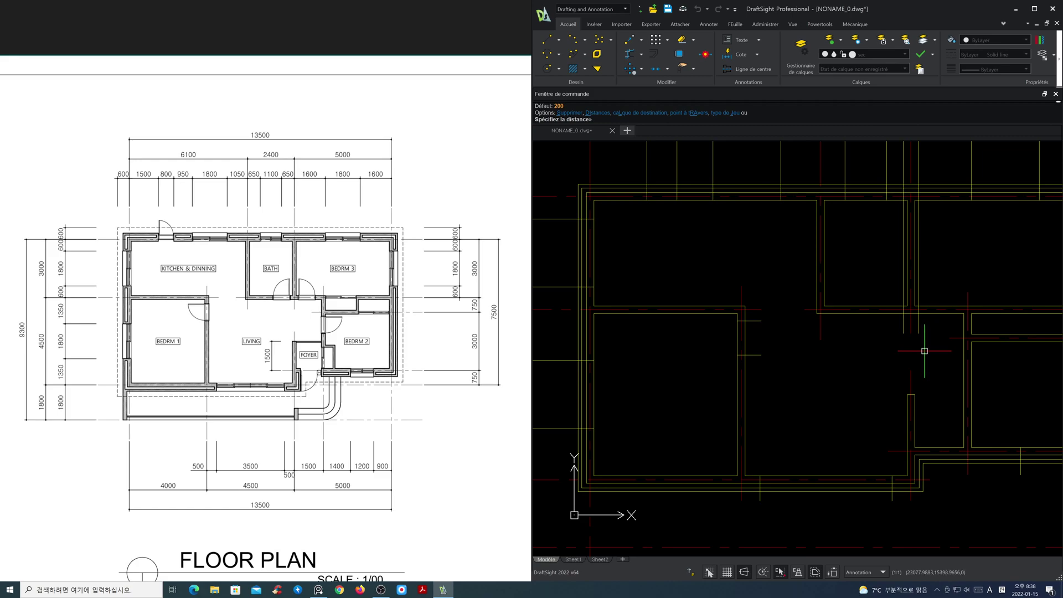
type("900")
key("Return")
left_click(902, 333)
left_click(870, 333)
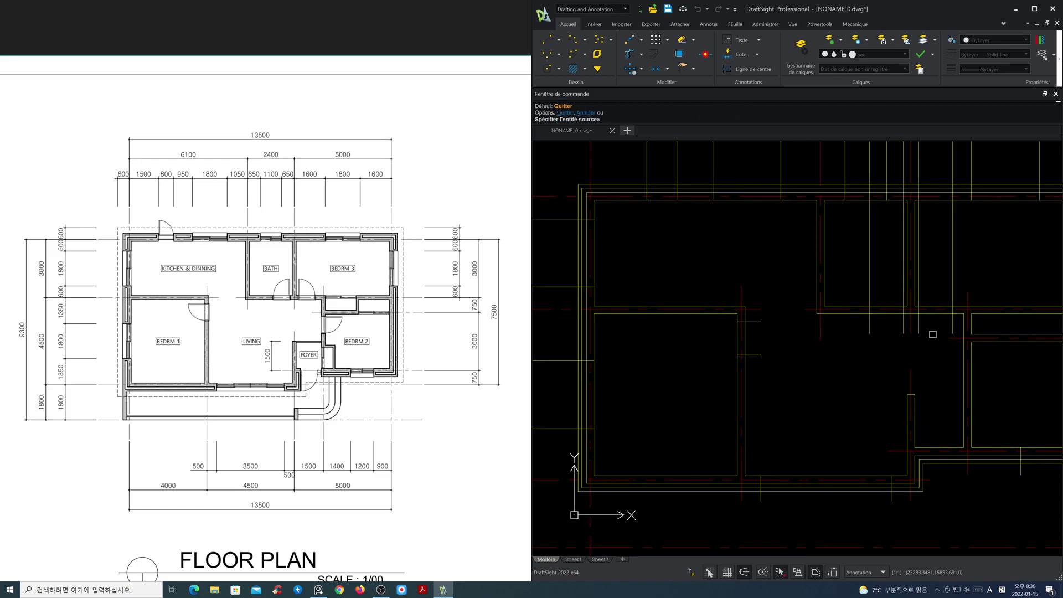
key("Return")
key("Escape")
Step: Trim the four vertical door lines inside BATH and BEDRM 3 back to the upper face of the wall below those rooms
type("tr")
key("Return")
left_click(888, 305)
left_click(942, 303)
key("Return")
left_click(954, 294)
left_click(919, 294)
left_click(870, 292)
left_click(904, 292)
key("Return")
Step: Offset the horizontal centre line above BEDRM 2 by 200 downward to mark the upper edge of its door opening
middle_click_drag(969, 380, 817, 351)
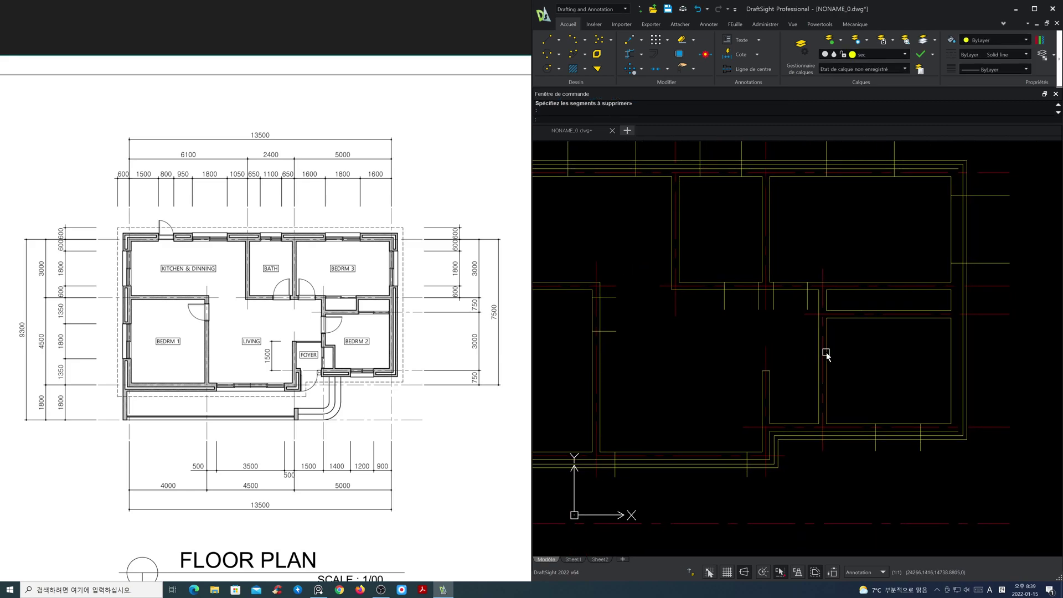
scroll(831, 351, "up", 1)
type("o")
key("Return")
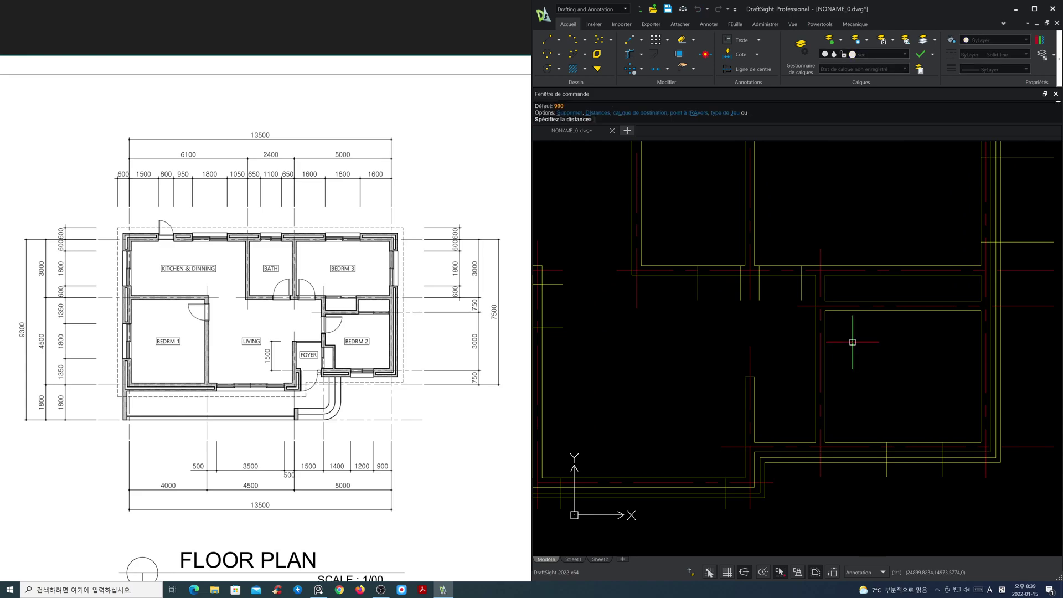
type("200")
key("Return")
left_click(807, 307)
left_click(803, 325)
key("Return")
Step: Offset the new BEDRM 2 door line 900 downward to mark the door width
key("Return")
type("90")
key("Return")
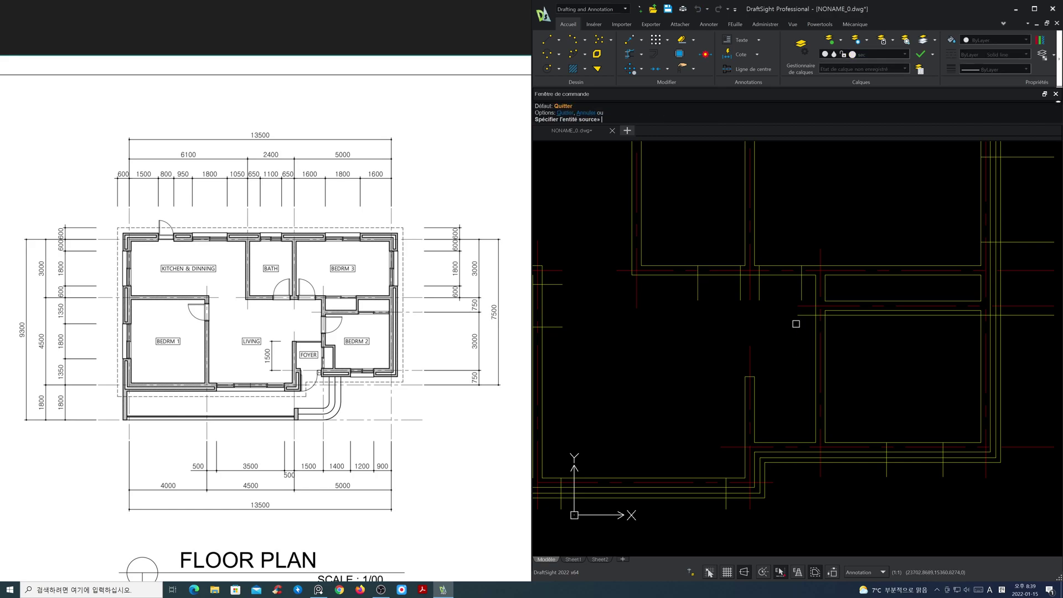
left_click(800, 315)
left_click(863, 360)
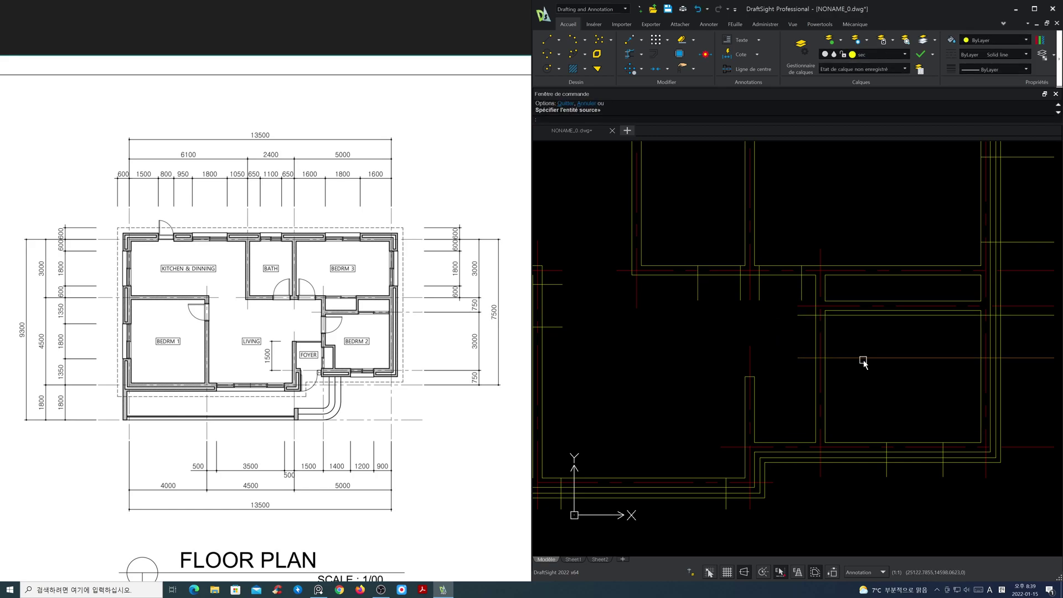
key("Escape")
Step: Trim the two horizontal door lines inside BEDRM 2 back to the inner face of its left wall
type("tr")
key("Return")
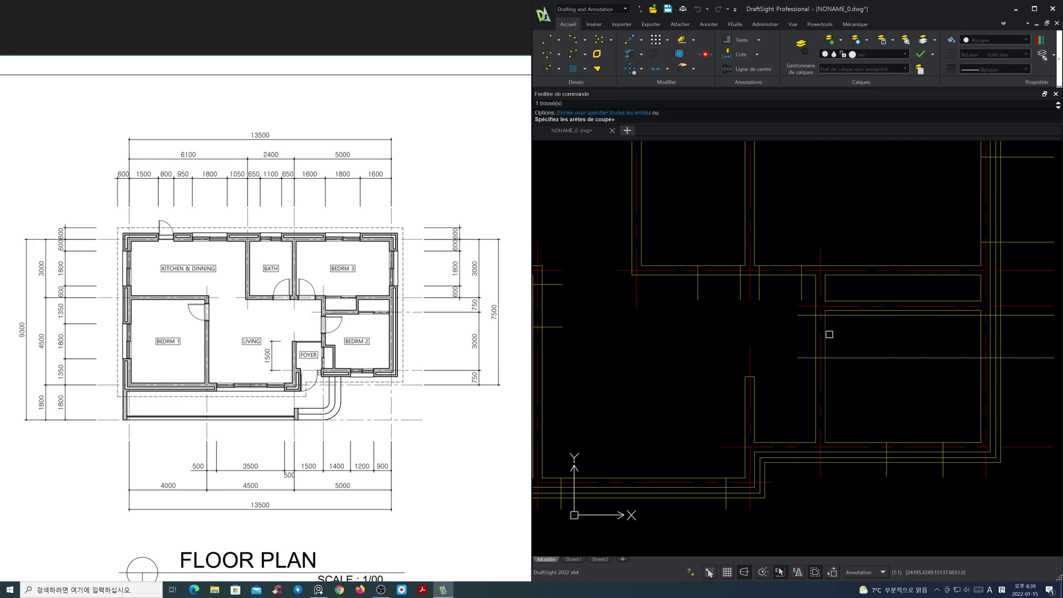
left_click(834, 357)
left_click(838, 317)
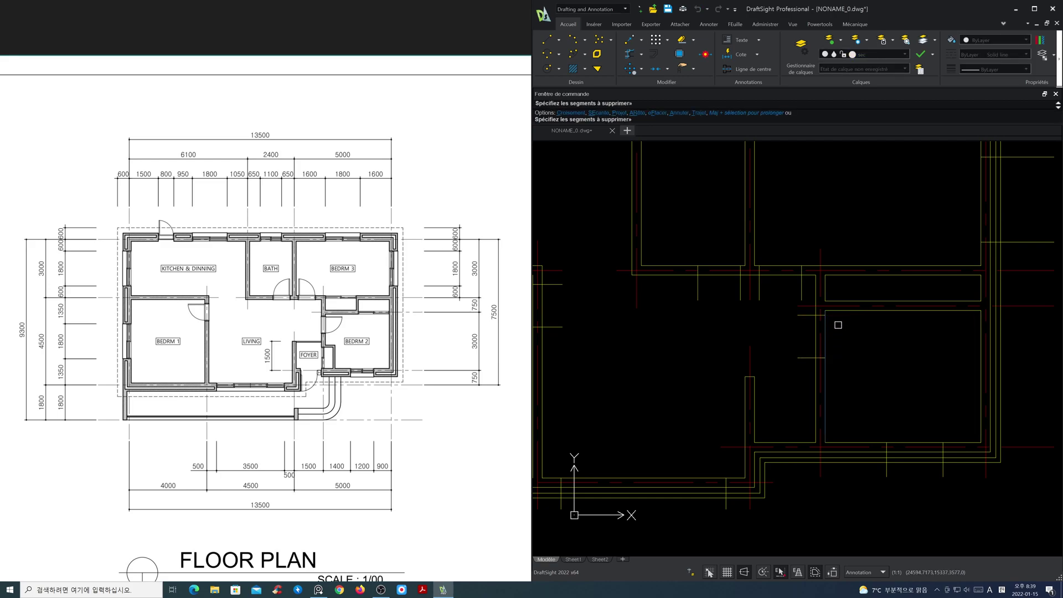
key("Escape")
Step: Freeze the cen layer to hide the centre lines
scroll(805, 369, "down", 3)
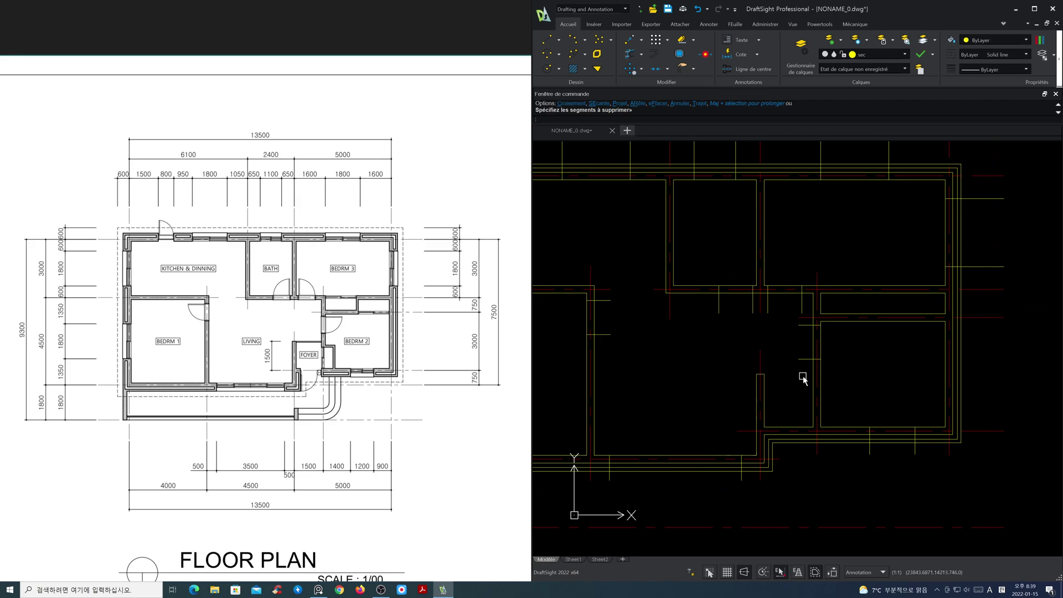
middle_click_drag(807, 379, 869, 386)
scroll(868, 386, "down", 2)
key("Escape")
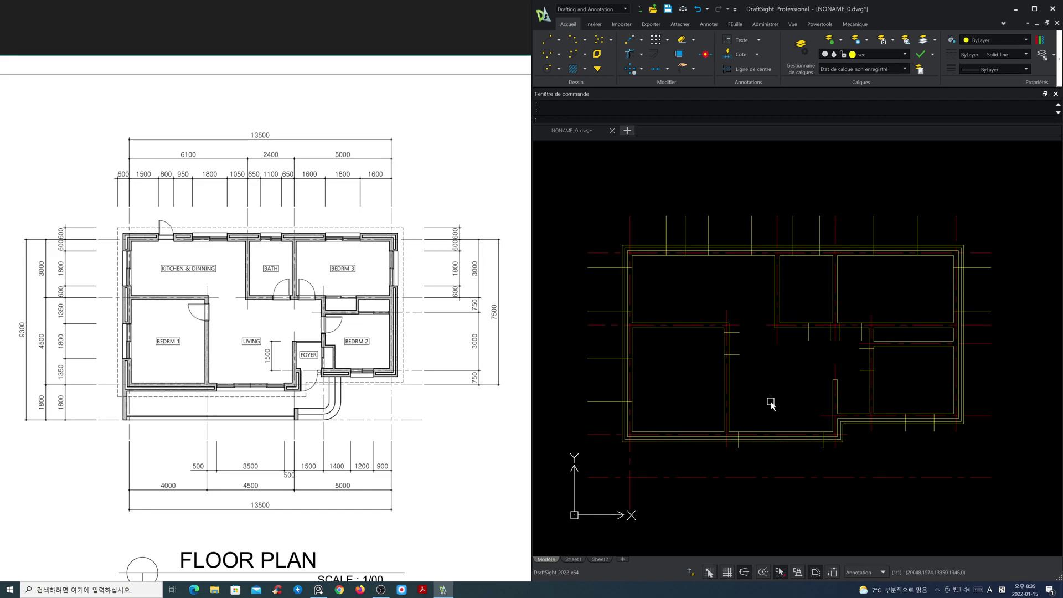
left_click(865, 55)
left_click(834, 75)
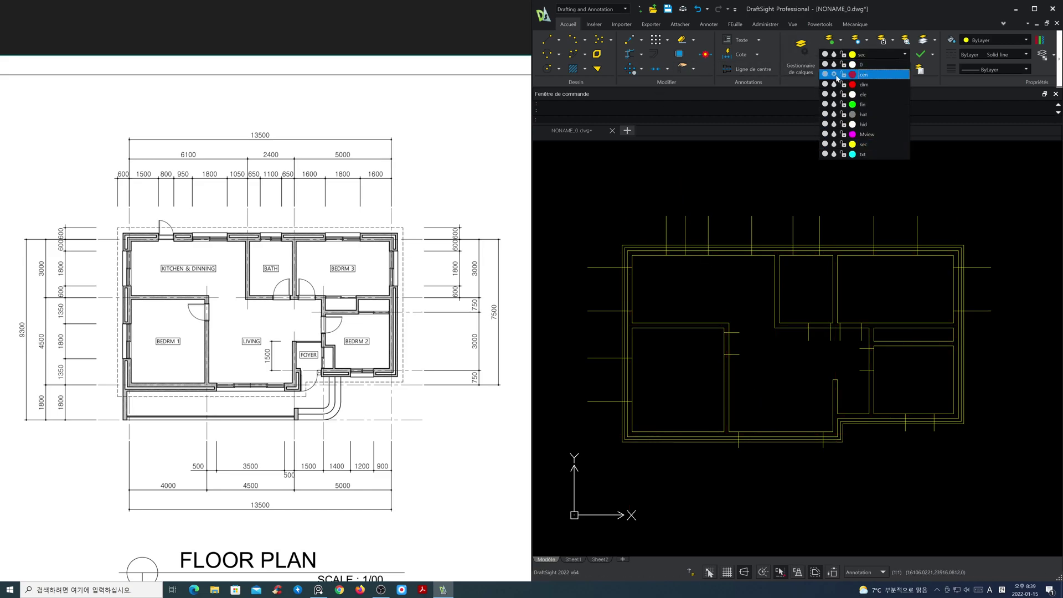
left_click(743, 172)
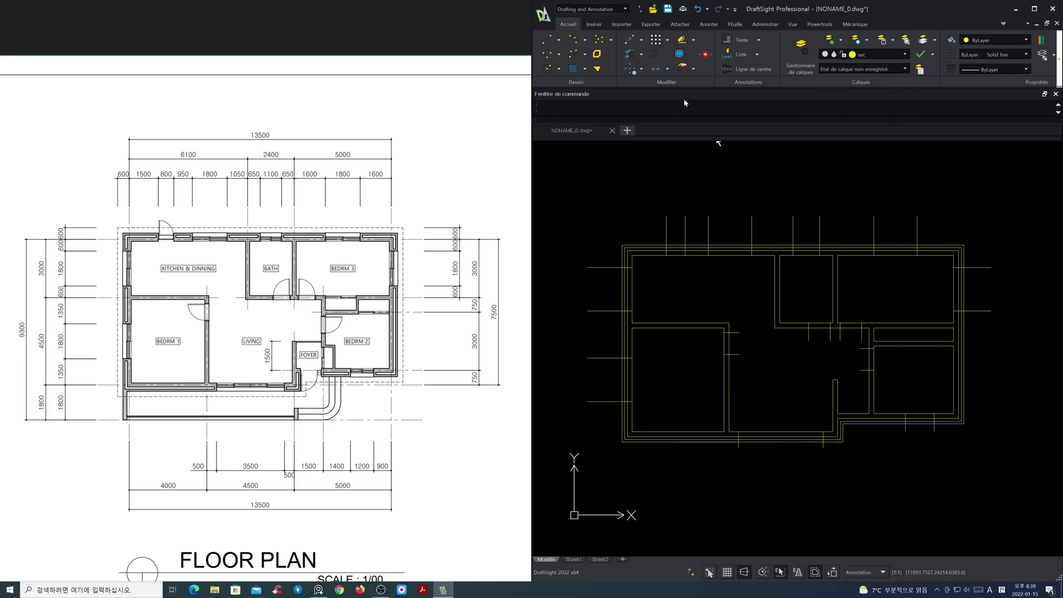
Step: Power-trim the upper and left exterior walls to cut out their door and window openings, removing the projecting opening lines
left_click(632, 55)
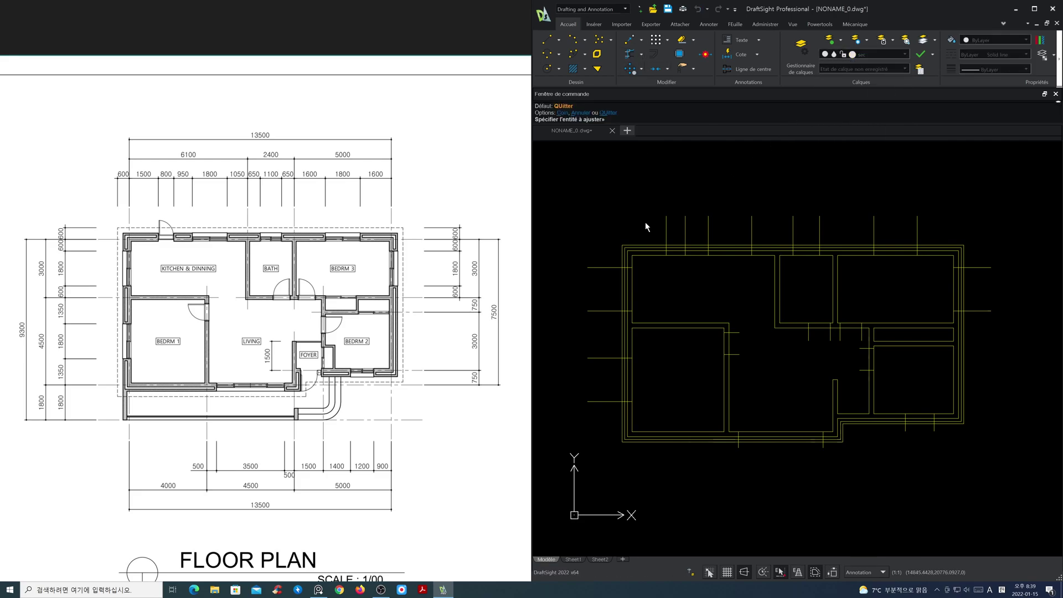
mouse_move(651, 225)
left_mouse_down()
mouse_move(926, 218)
mouse_move(891, 274)
left_mouse_up()
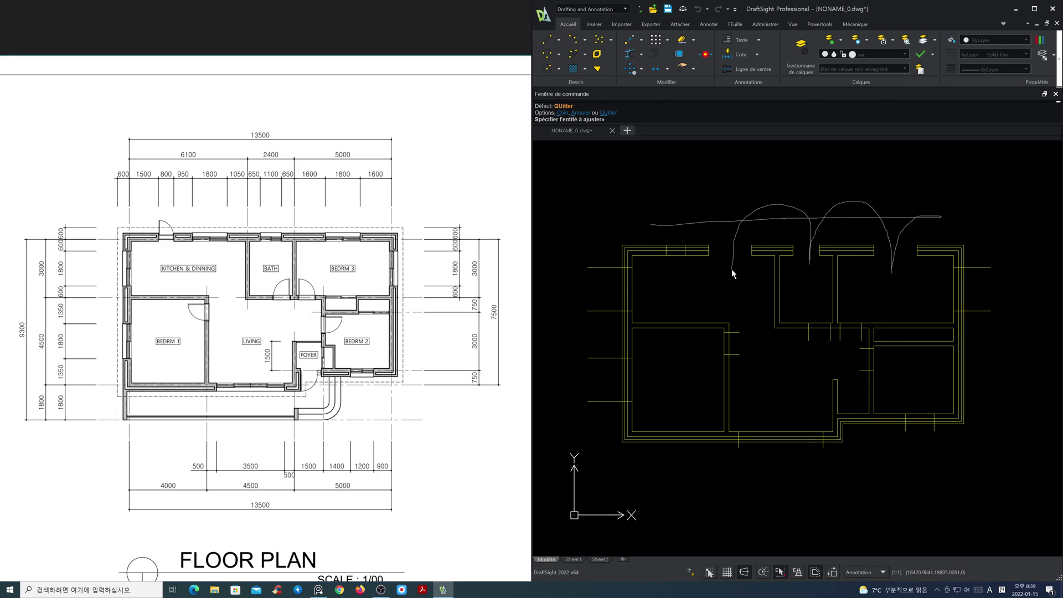
mouse_move(690, 222)
left_mouse_down()
mouse_move(673, 264)
mouse_move(621, 217)
left_mouse_up()
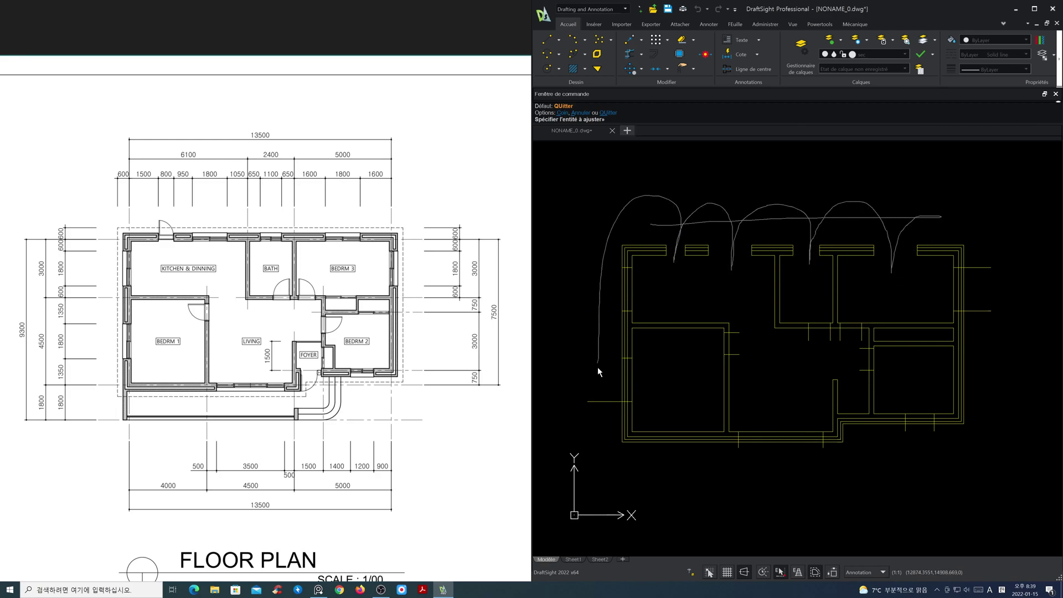
left_click_drag(616, 297, 644, 295)
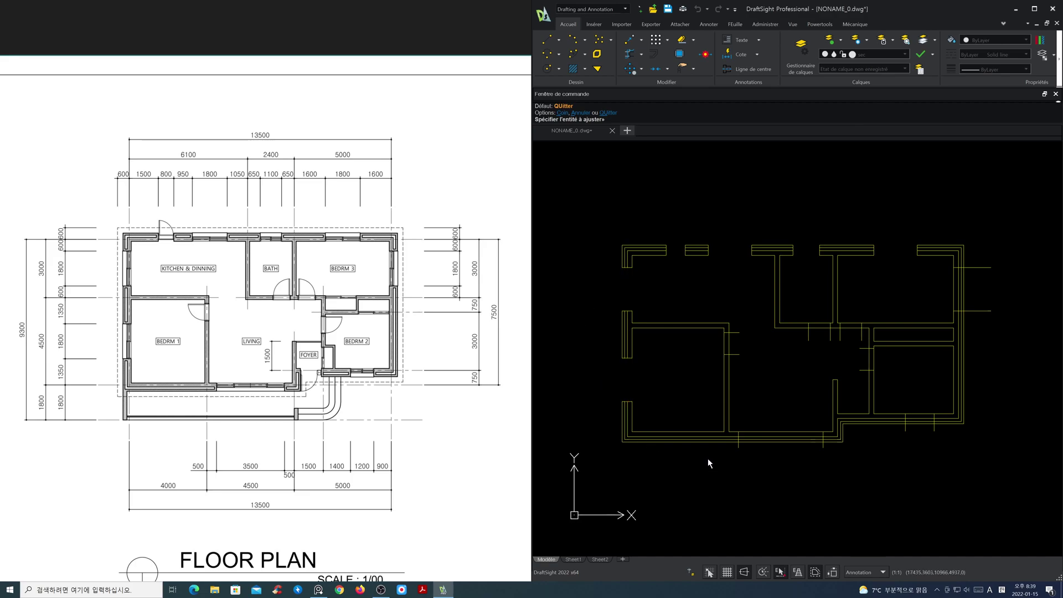
Step: Power-trim the lower exterior wall to cut out the LIVING and BEDRM 2 window openings, removing the projecting lines
scroll(754, 455, "up", 1)
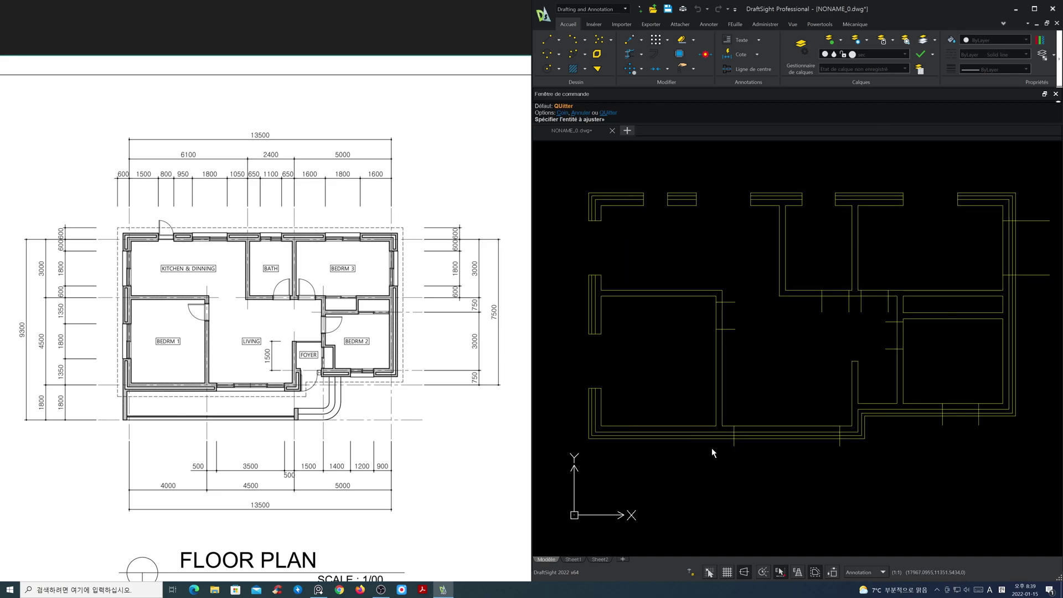
mouse_move(740, 442)
left_mouse_down()
mouse_move(785, 429)
mouse_move(835, 444)
left_mouse_up()
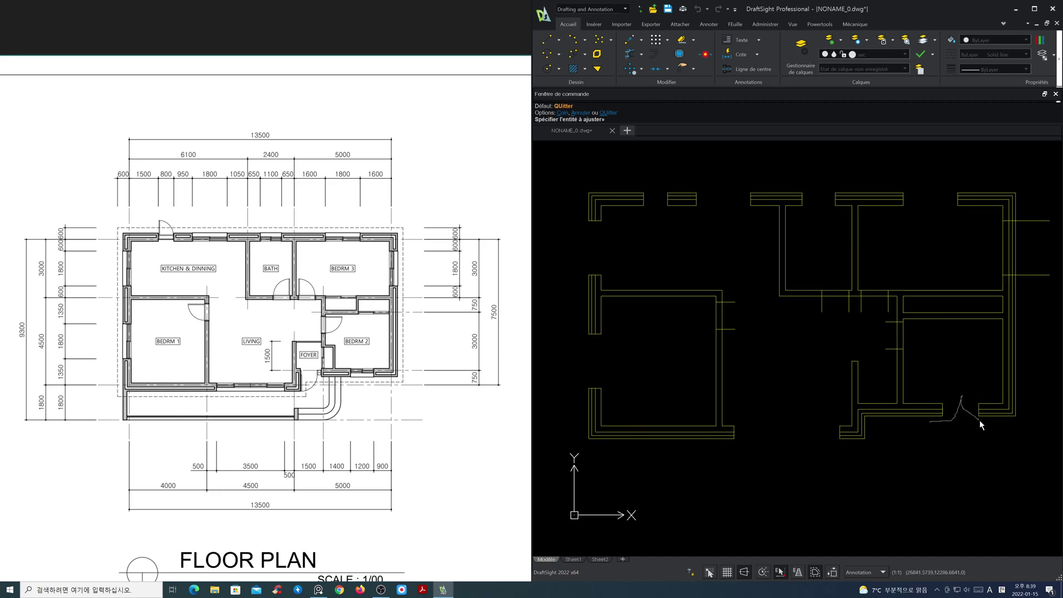
Step: Power-trim the interior walls to cut out the BEDRM 1, BEDRM 2, BEDRM 3 and BATH door openings, removing the projecting lines
scroll(862, 331, "up", 3)
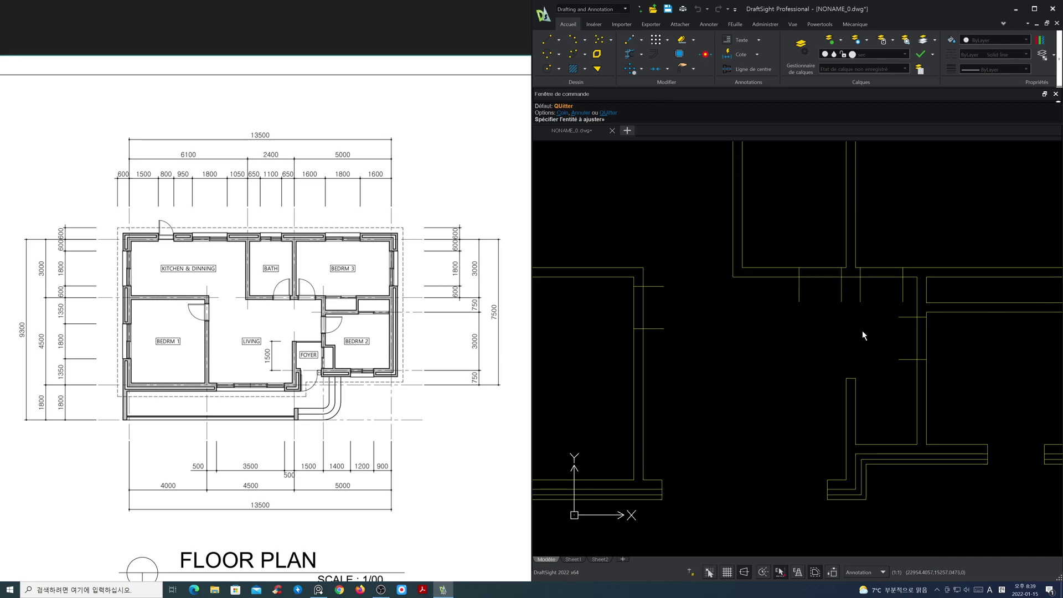
mouse_move(941, 338)
left_mouse_down()
mouse_move(920, 372)
mouse_move(919, 317)
left_mouse_up()
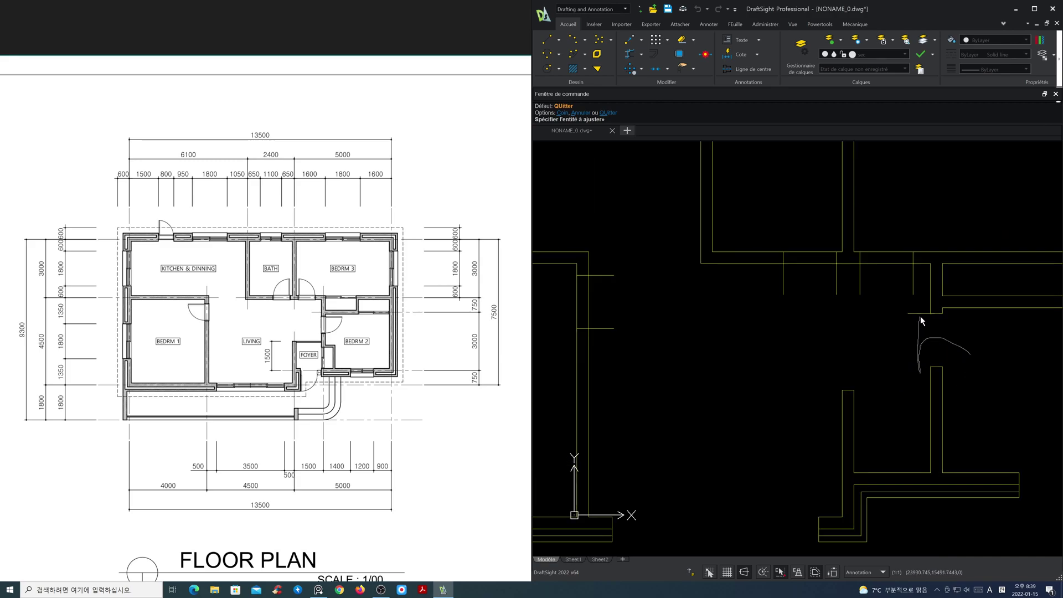
left_click_drag(780, 284, 808, 244)
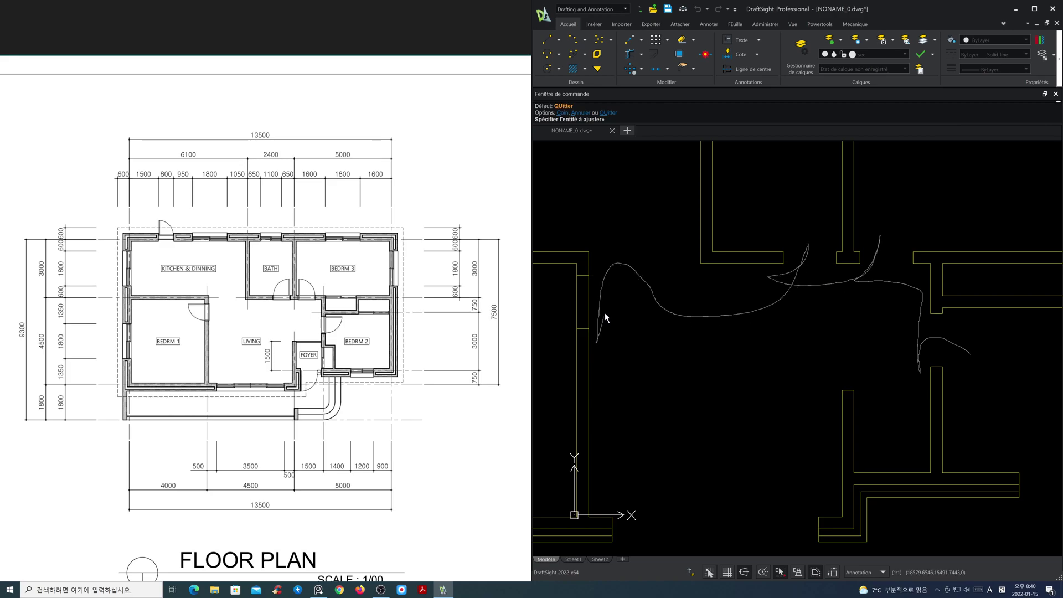
left_click_drag(569, 304, 571, 306)
scroll(682, 343, "down", 4)
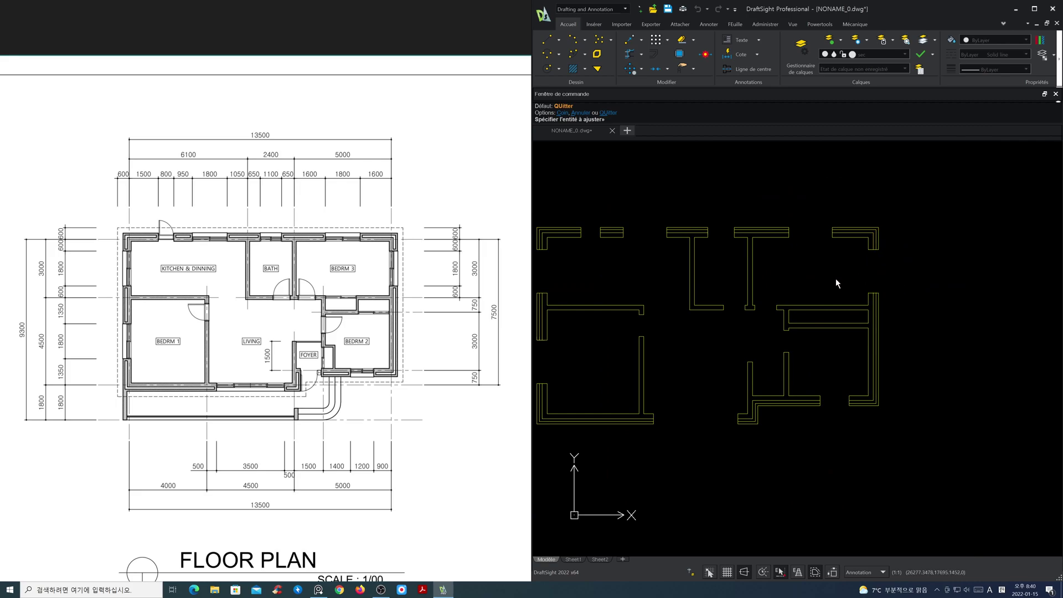
key("Escape")
mouse_move(757, 318)
middle_mouse_down()
mouse_move(807, 347)
mouse_move(840, 349)
mouse_move(832, 347)
middle_mouse_up()
key("Escape")
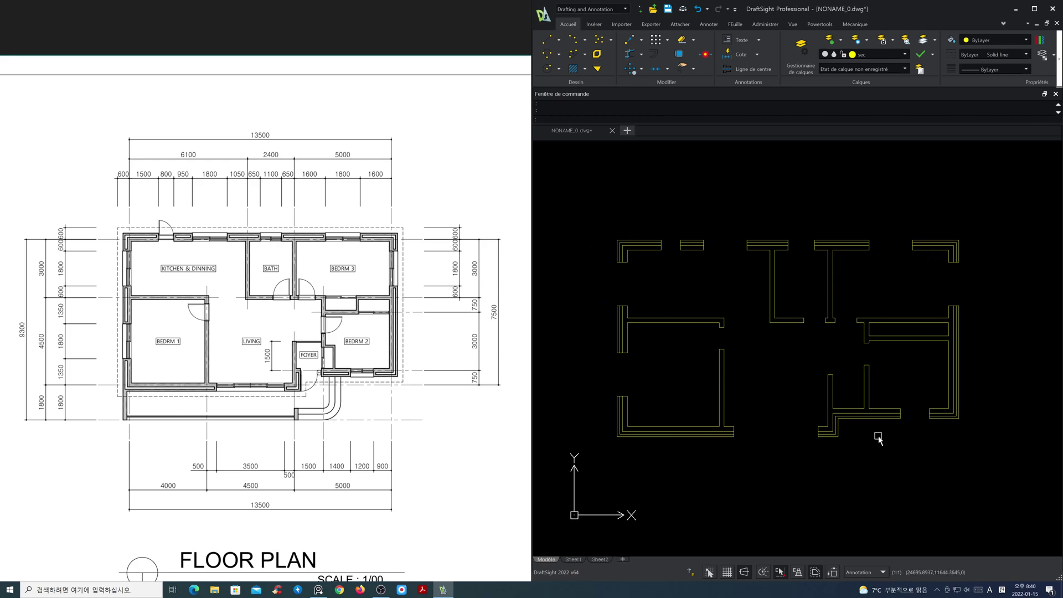
Step: Stretch the lower exterior corner's outer vertical line upward and BEDRM 2's left wall's outer line downward across the FOYER entrance wall
scroll(859, 432, "up", 3)
middle_click_drag(828, 410, 775, 407)
left_click(745, 409)
left_click(742, 391)
left_click(753, 342)
left_click(794, 343)
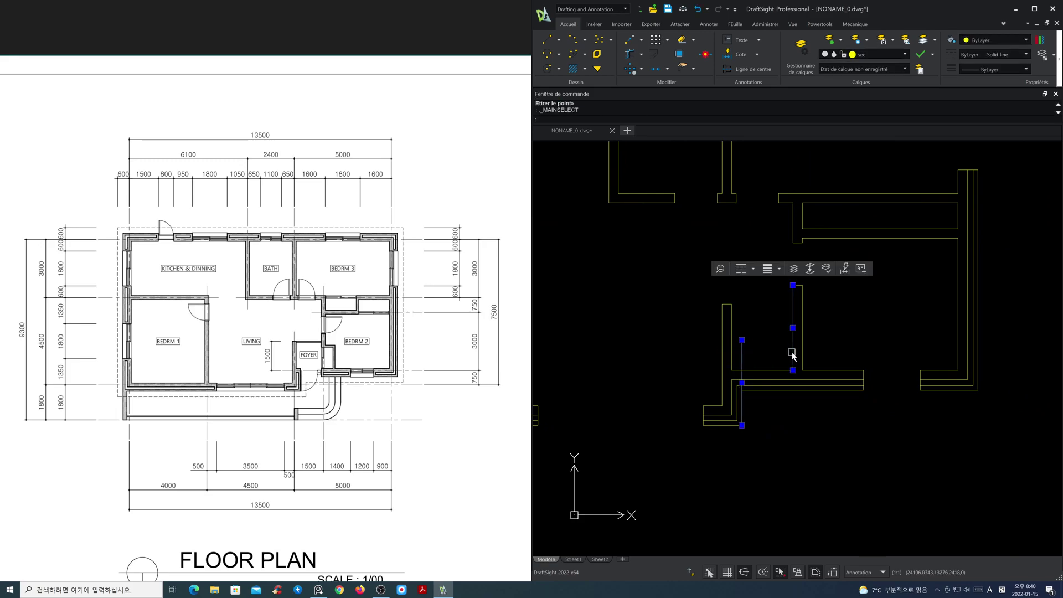
left_click(794, 371)
left_click(795, 422)
key("Escape")
Step: Power-trim the lower exterior wall to cut out the FOYER entrance opening, removing the projecting line ends
left_click(631, 54)
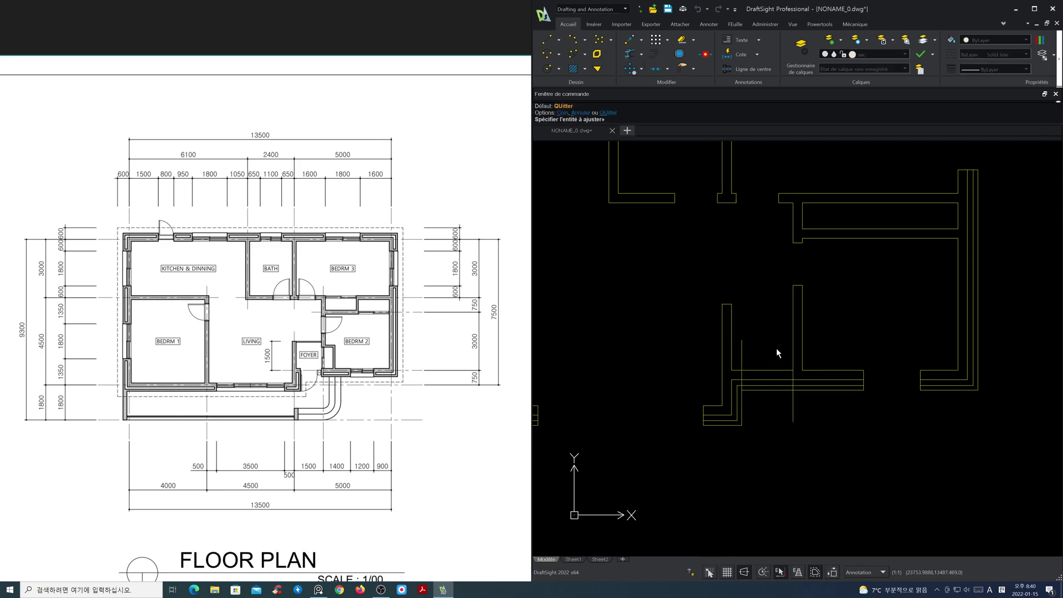
left_click_drag(742, 355, 752, 353)
key("Return")
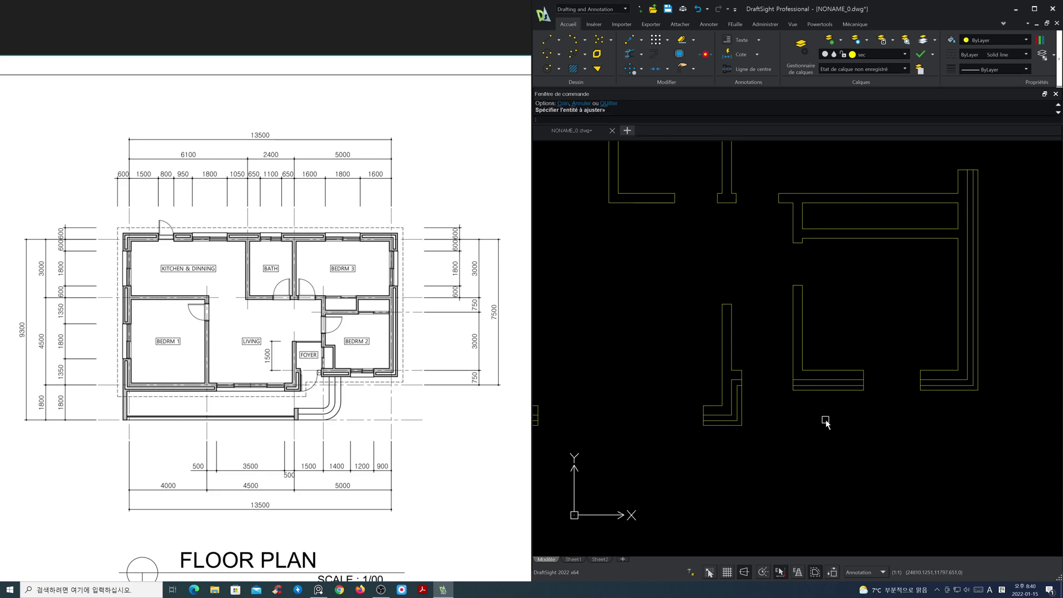
Step: Stretch the inner line of BEDRM 2's lower wall leftward past the outer face of its left wall
scroll(828, 341, "up", 1)
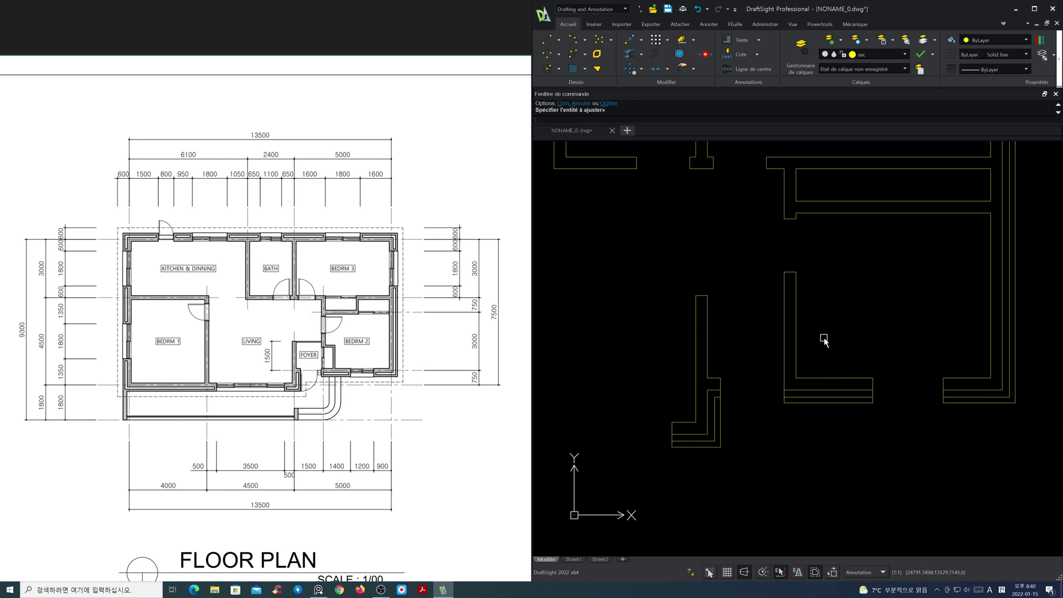
scroll(820, 339, "up", 1)
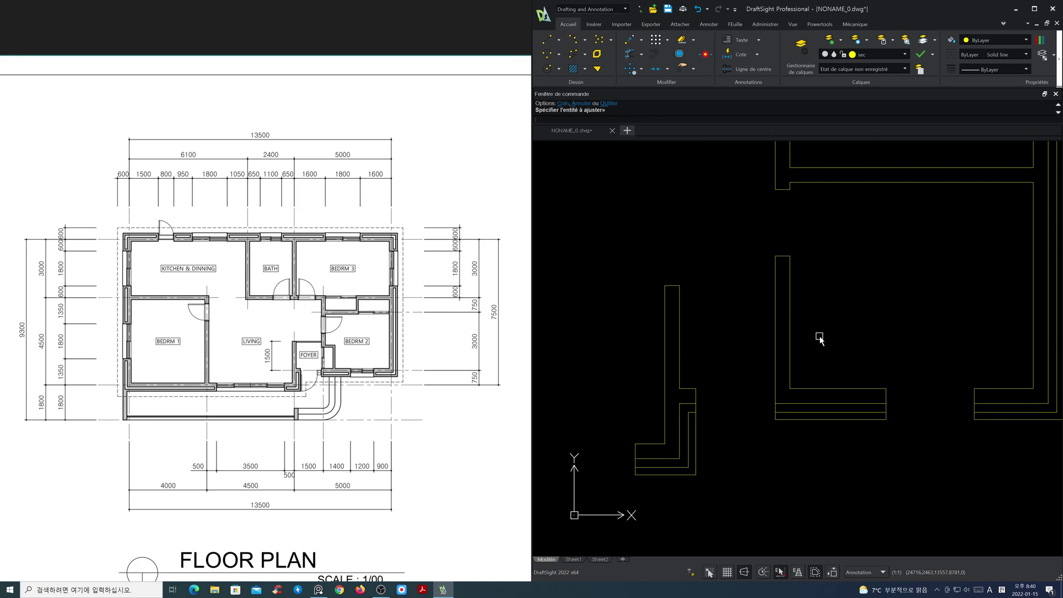
left_click(802, 389)
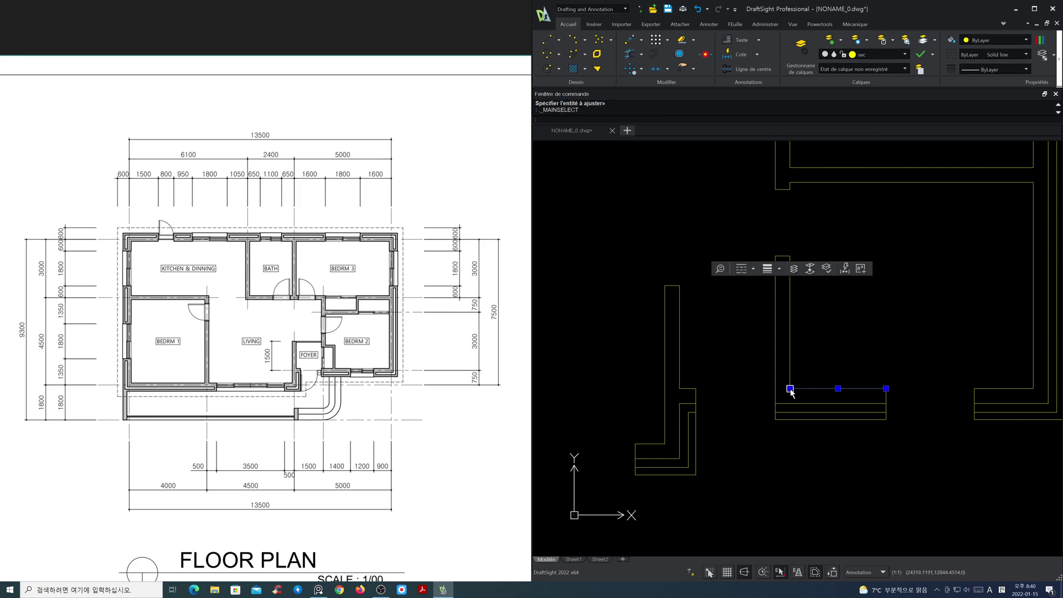
left_click(790, 389)
left_click(746, 389)
key("Escape")
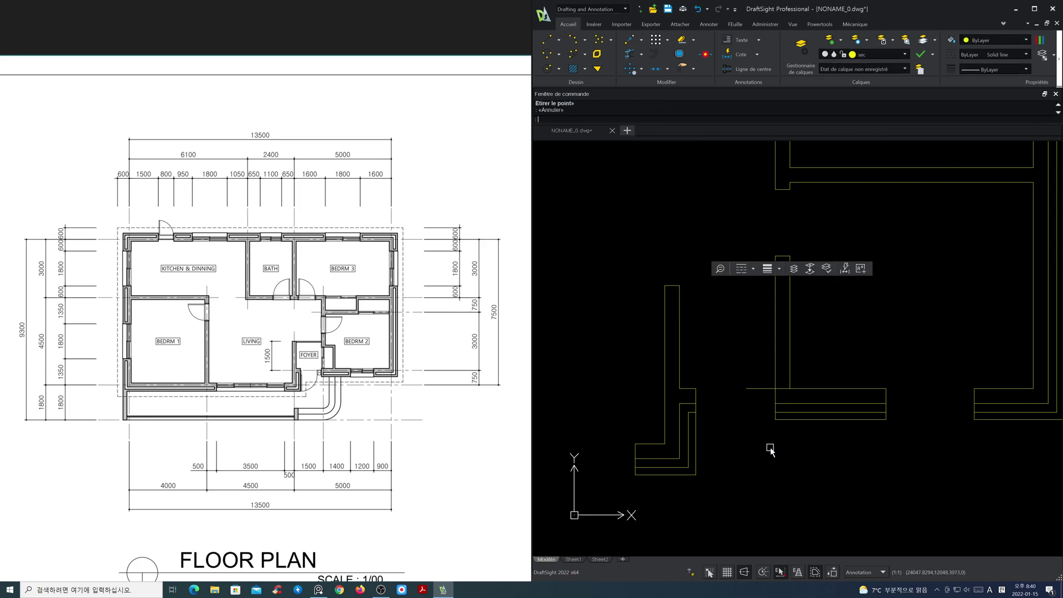
Step: Offset the inner line of BEDRM 2's lower wall upward by 1100
type("o")
key("Return")
type("110")
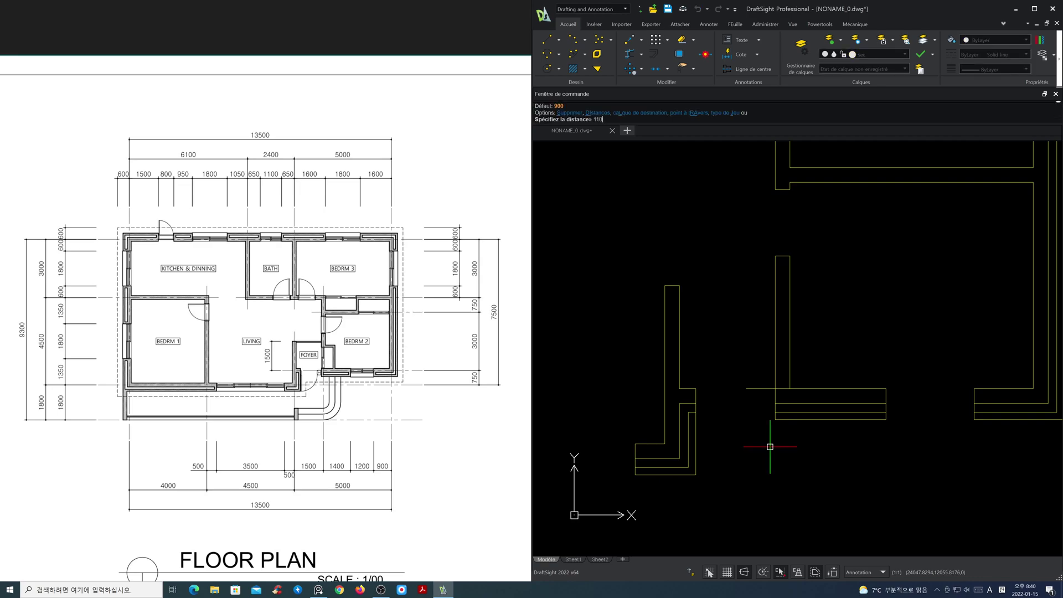
key("Return")
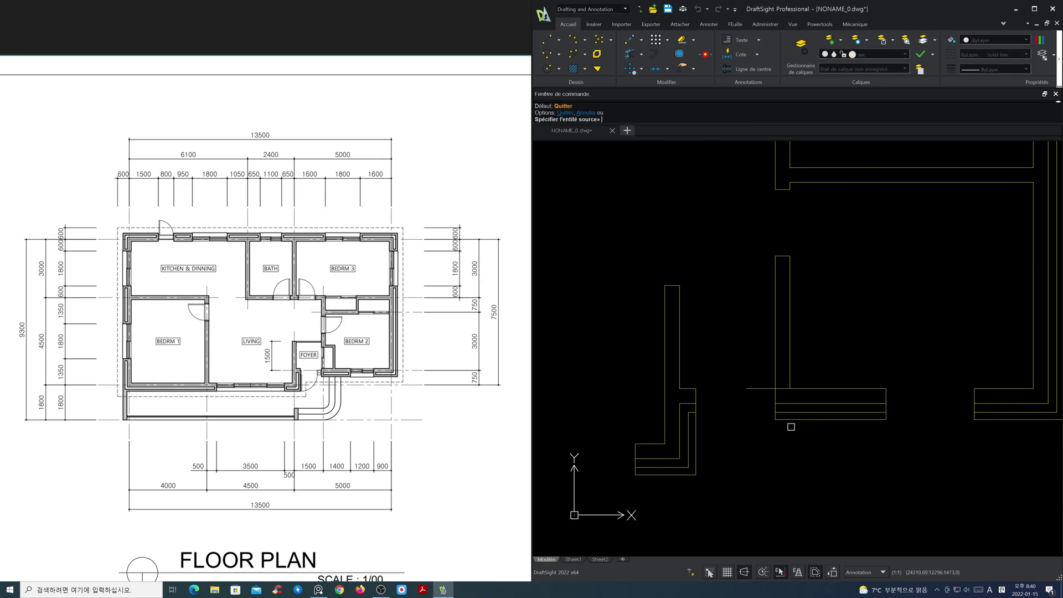
left_click(810, 388)
left_click(817, 367)
key("Return")
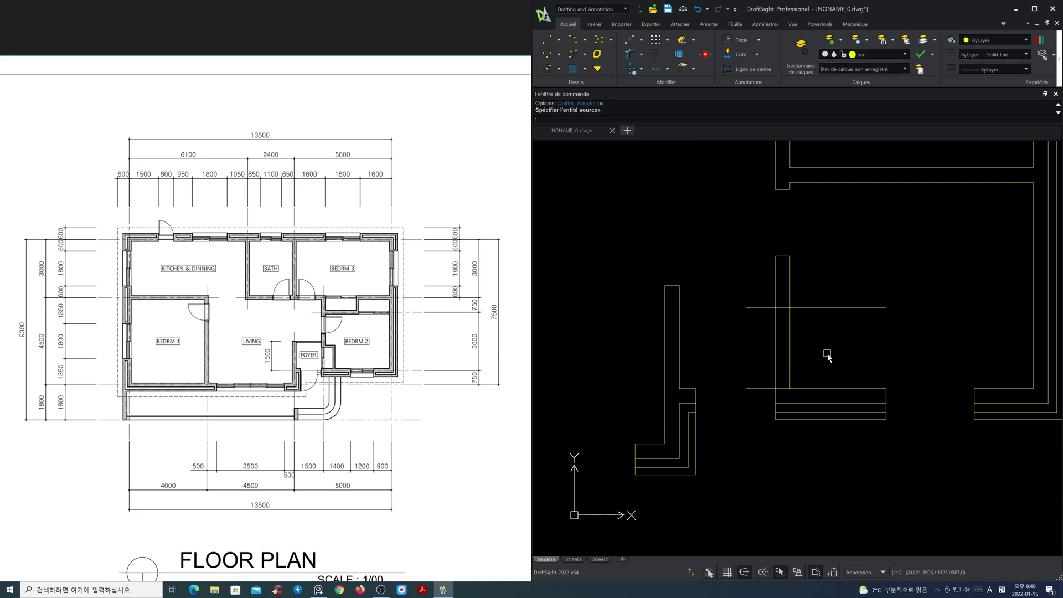
key("Return")
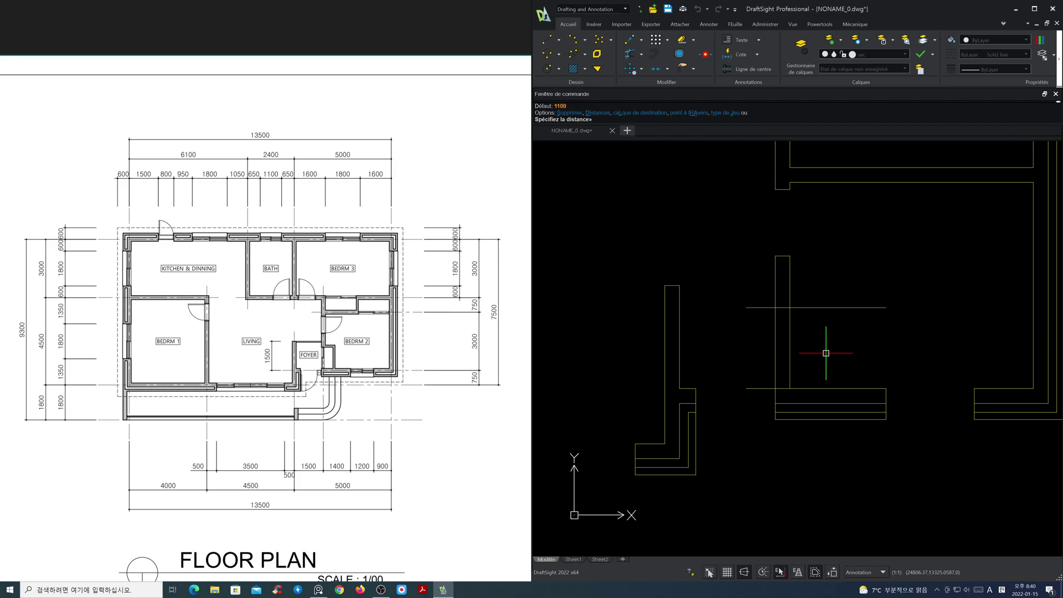
key("Return")
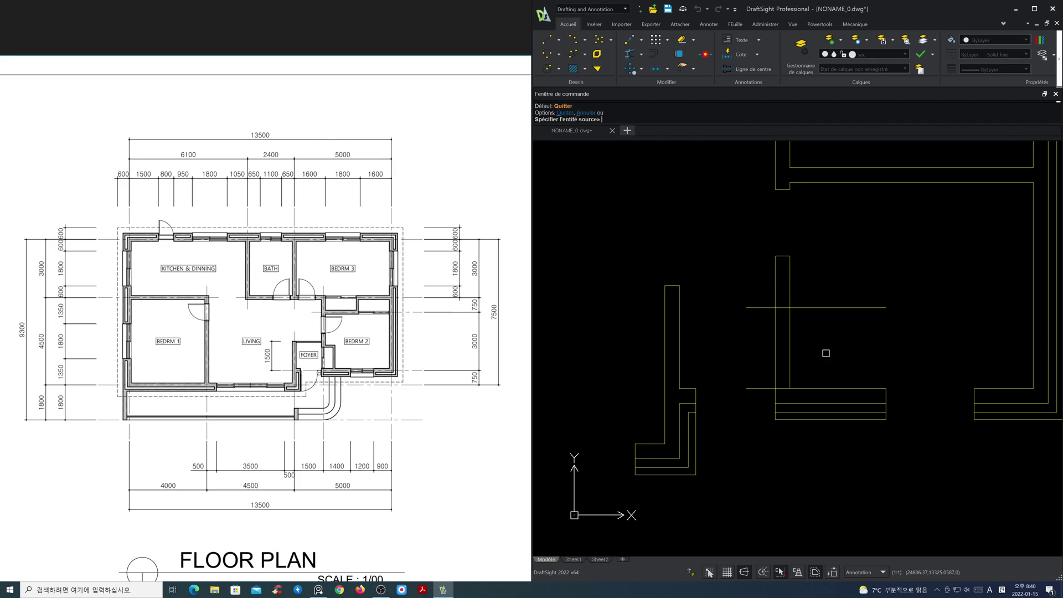
left_click(791, 342)
left_click(815, 343)
key("Return")
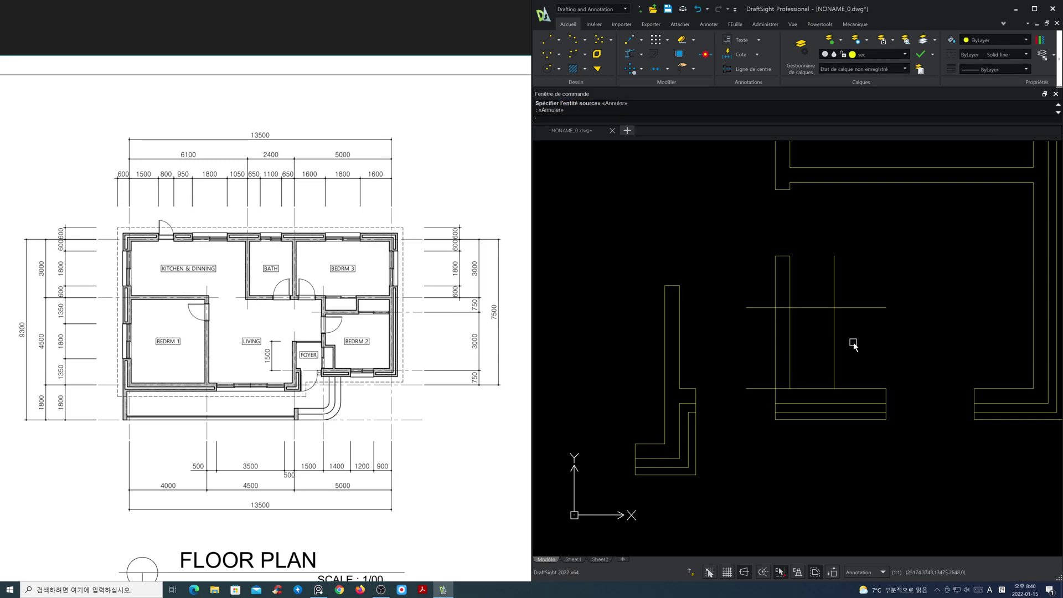
left_click(837, 343)
key("Delete")
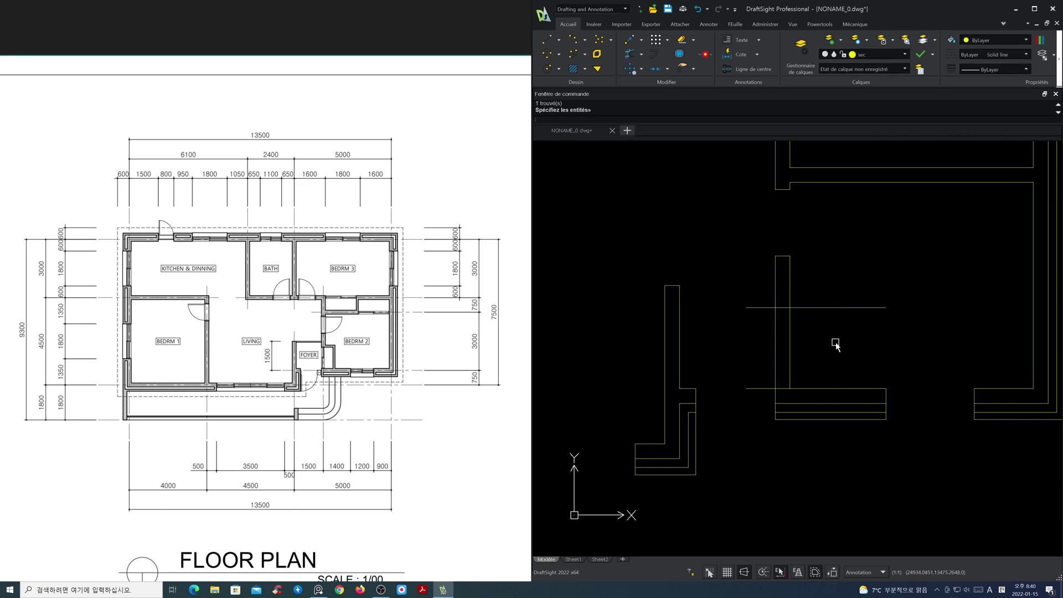
Step: Offset the outer face of BEDRM 2's left wall 600 toward the inside of the room
type("o")
key("Return")
type("600")
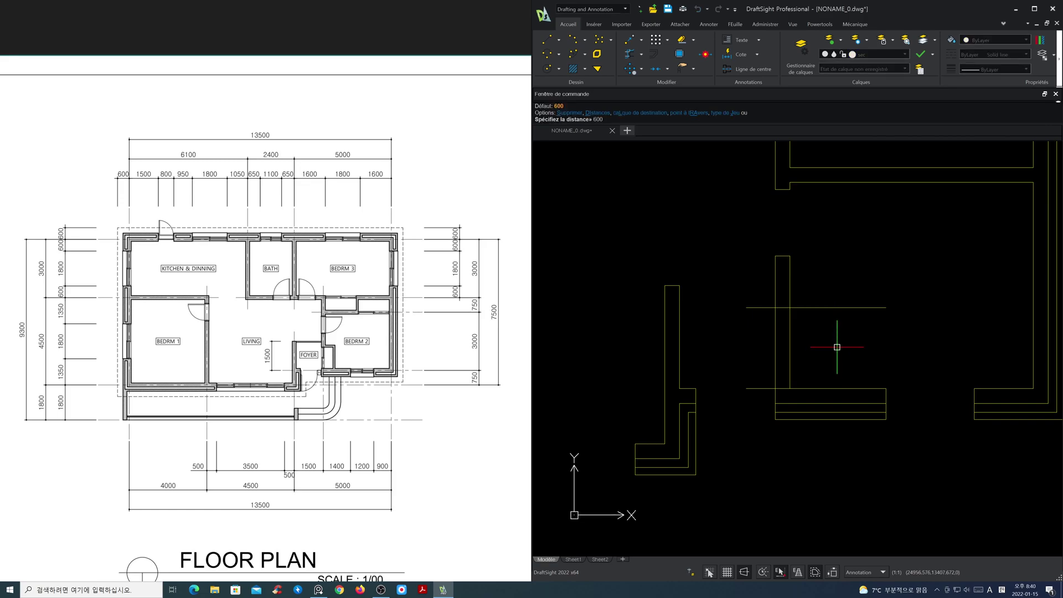
key("Return")
left_click(776, 343)
left_click(812, 350)
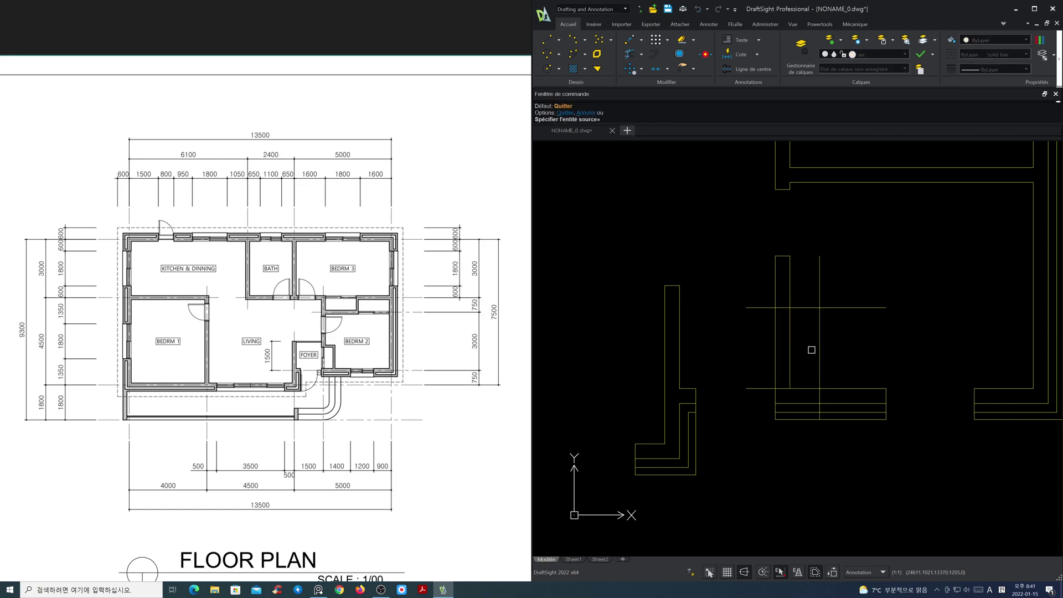
key("Return")
Step: Offset the new vertical line 100 to the right and the new horizontal line 100 upward to give the recess walls thickness
key("Return")
type("100")
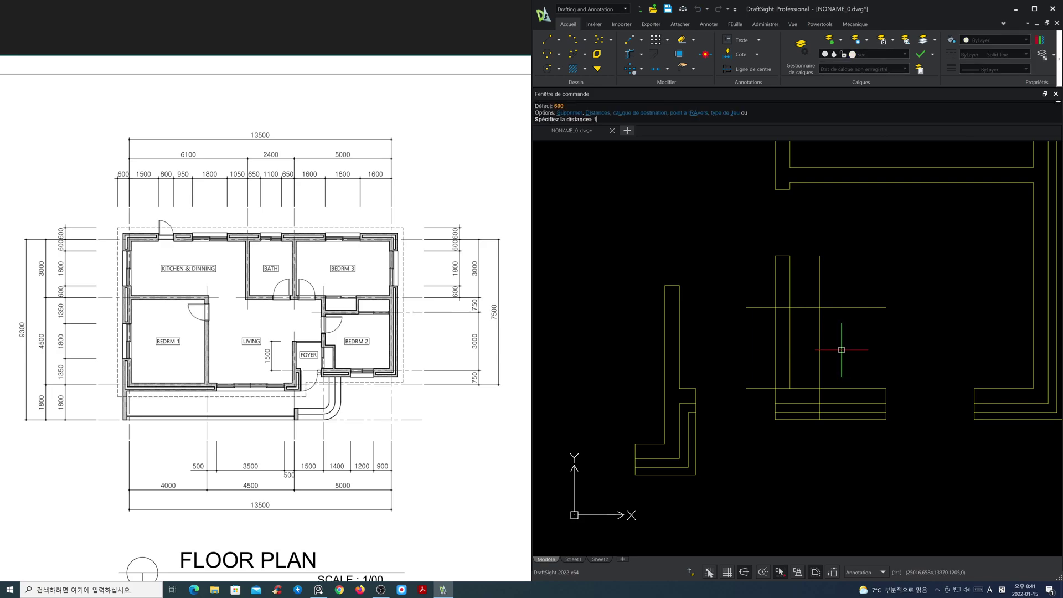
key("Return")
left_click(820, 351)
left_click(837, 346)
left_click(847, 307)
left_click(848, 285)
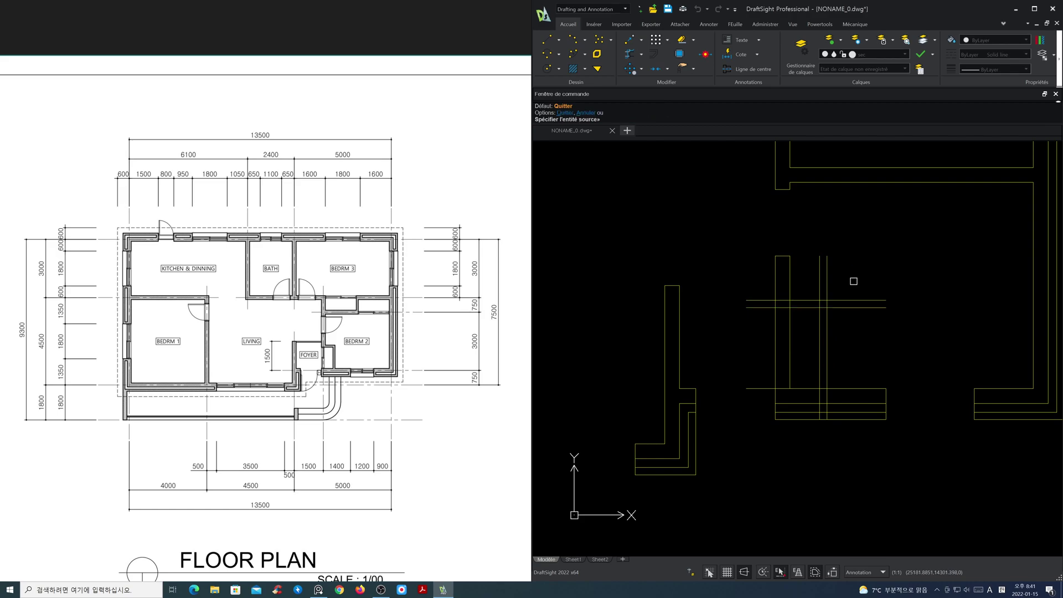
key("Return")
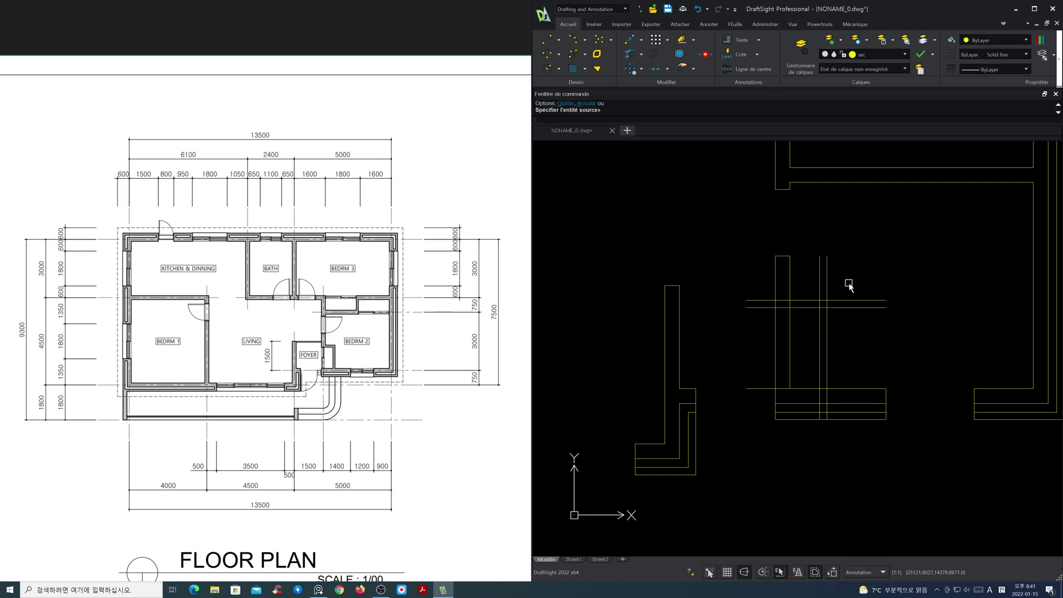
Step: Power-trim BEDRM 2's old left wall below the recess and the line ends projecting past or crossing the lower wall
left_click(629, 54)
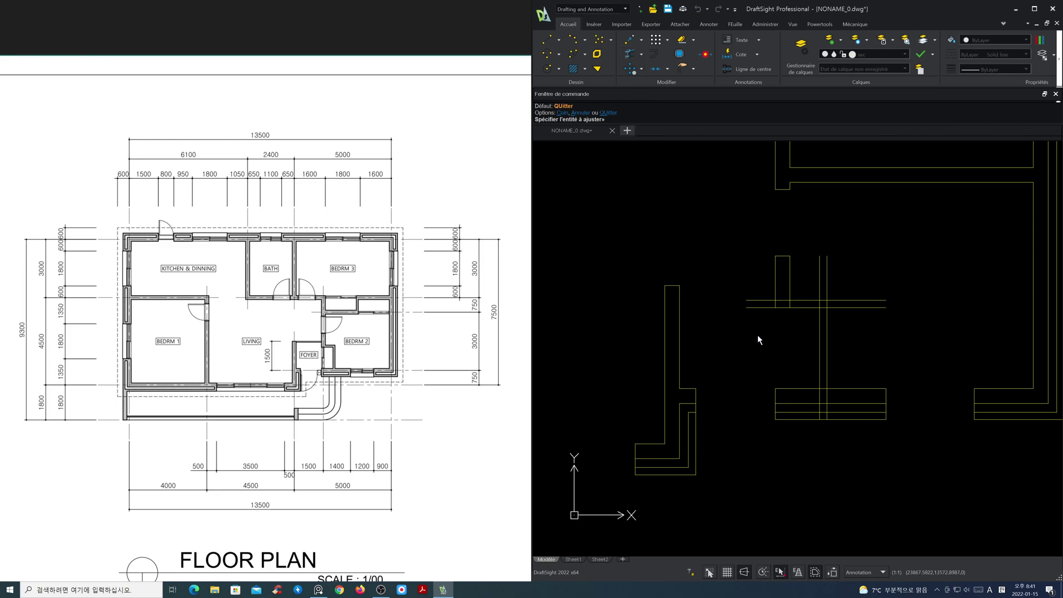
scroll(818, 415, "up", 4)
left_click(839, 416)
left_click(821, 417)
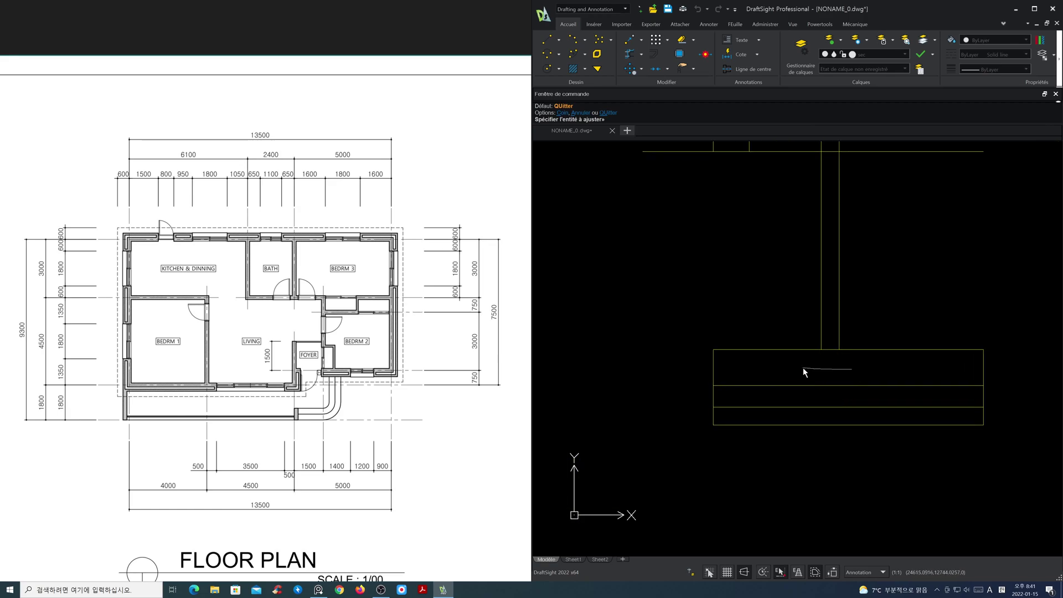
scroll(831, 349, "down", 2)
middle_click_drag(862, 285, 864, 384)
scroll(868, 382, "down", 1)
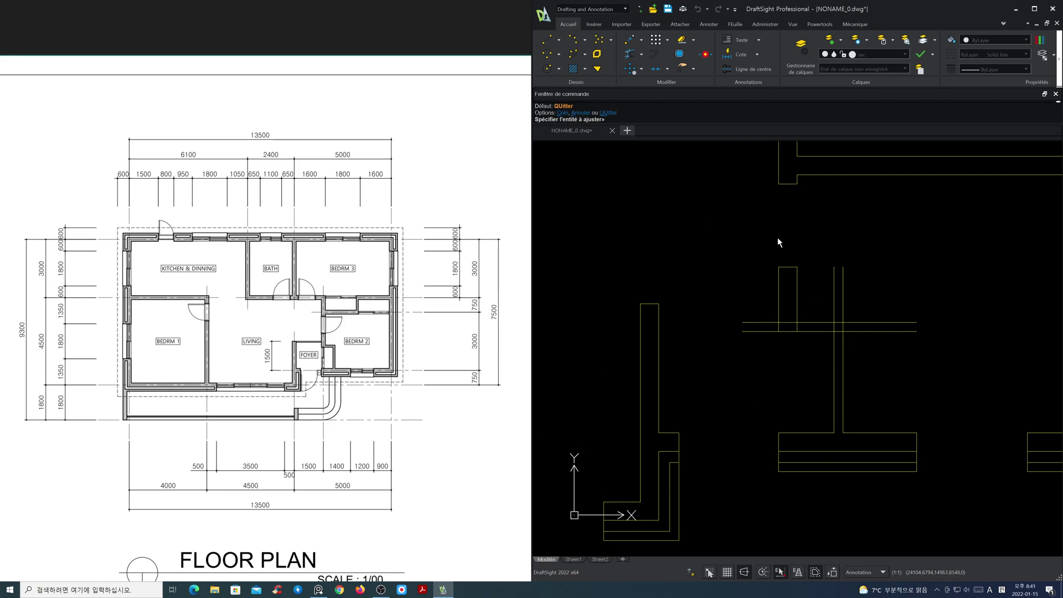
Step: Corner-trim the recess lines with each other and with BEDRM 2's left wall to form the stepped wall beside the FOYER
left_click(797, 307)
left_click(812, 322)
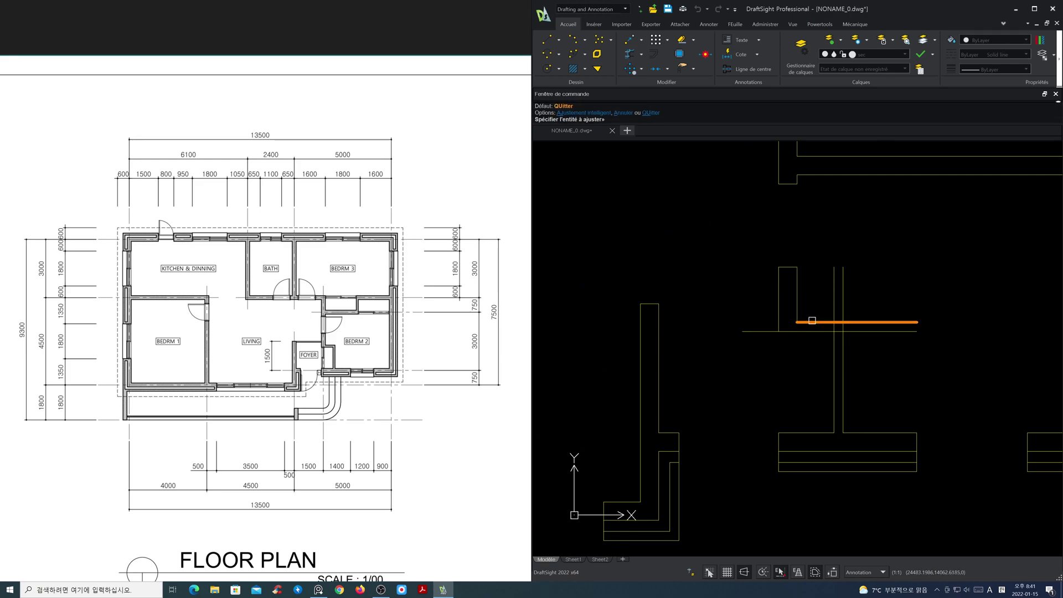
left_click(779, 312)
left_click(812, 331)
left_click(815, 331)
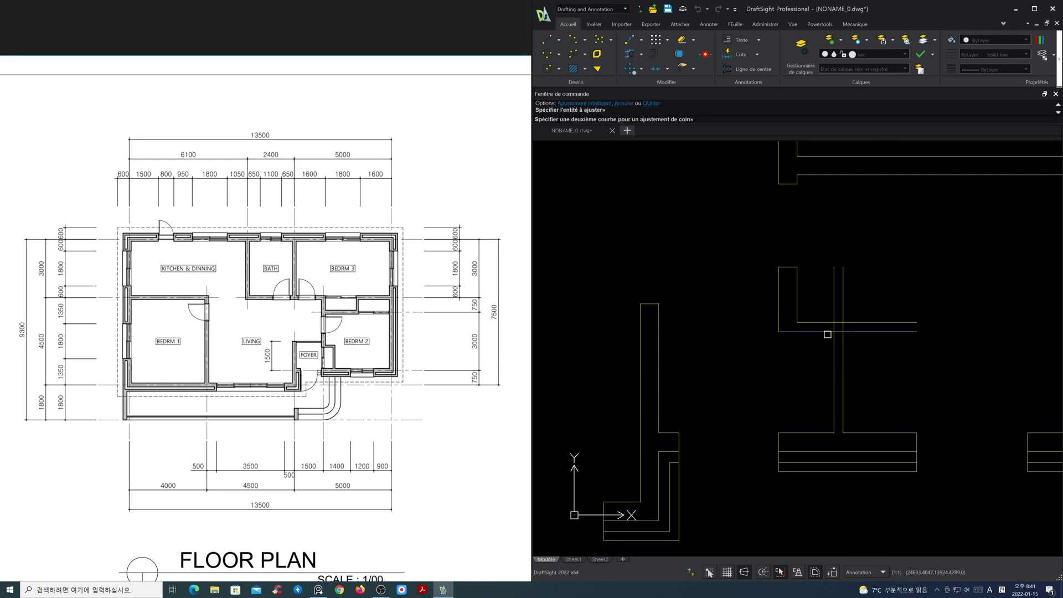
left_click(834, 343)
left_click(837, 322)
left_click(842, 327)
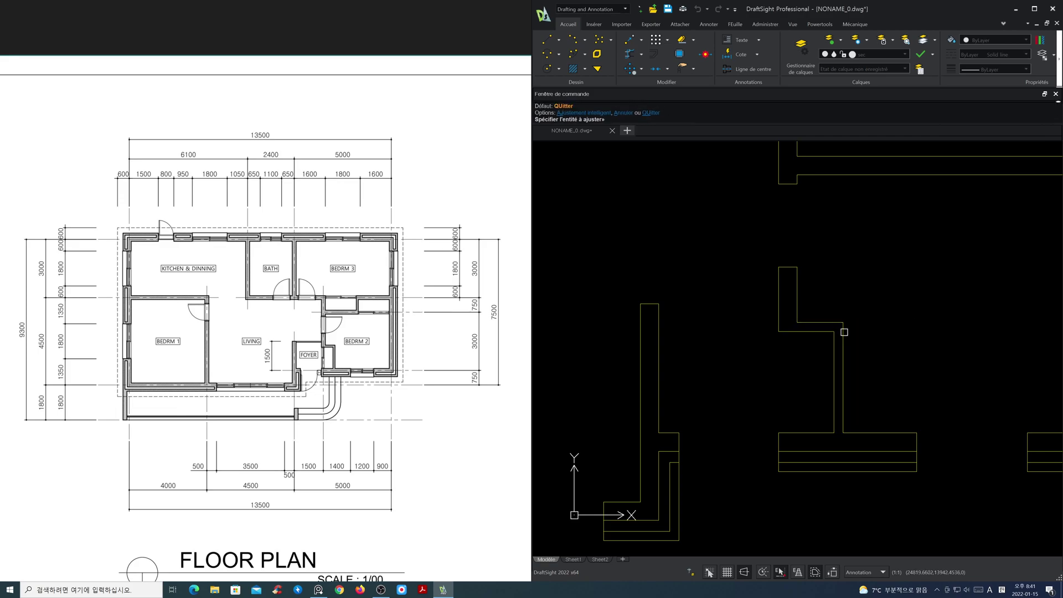
scroll(857, 343, "down", 1)
scroll(853, 340, "down", 1)
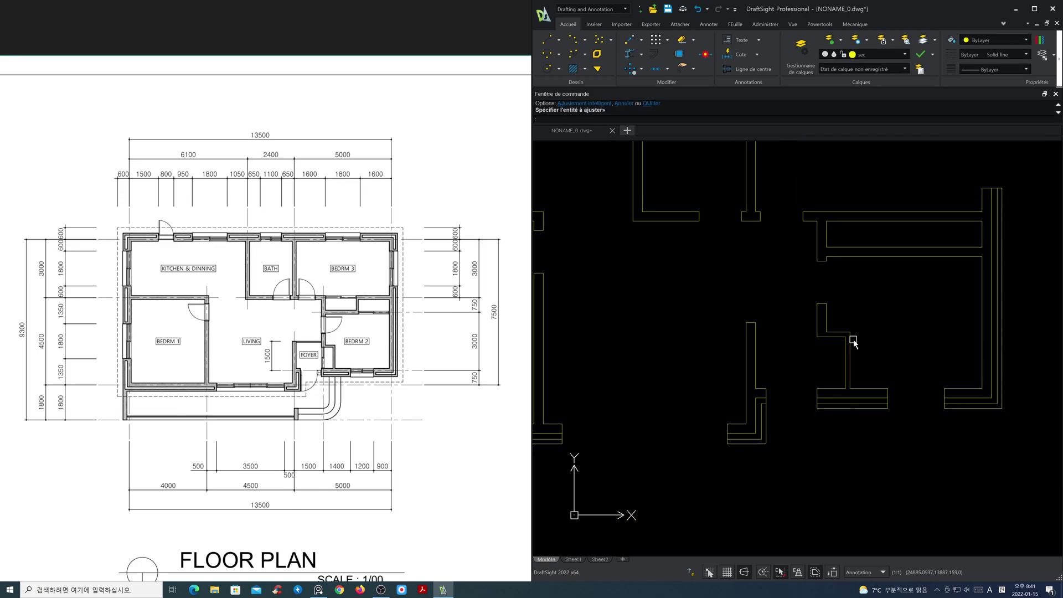
scroll(826, 360, "down", 1)
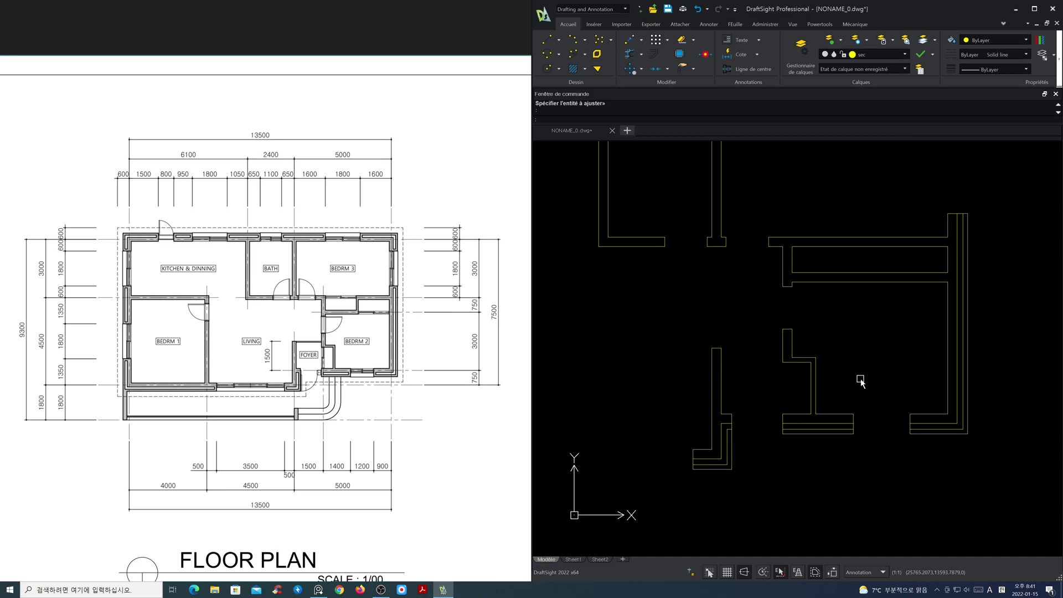
middle_click_drag(878, 321, 850, 364)
key("Escape")
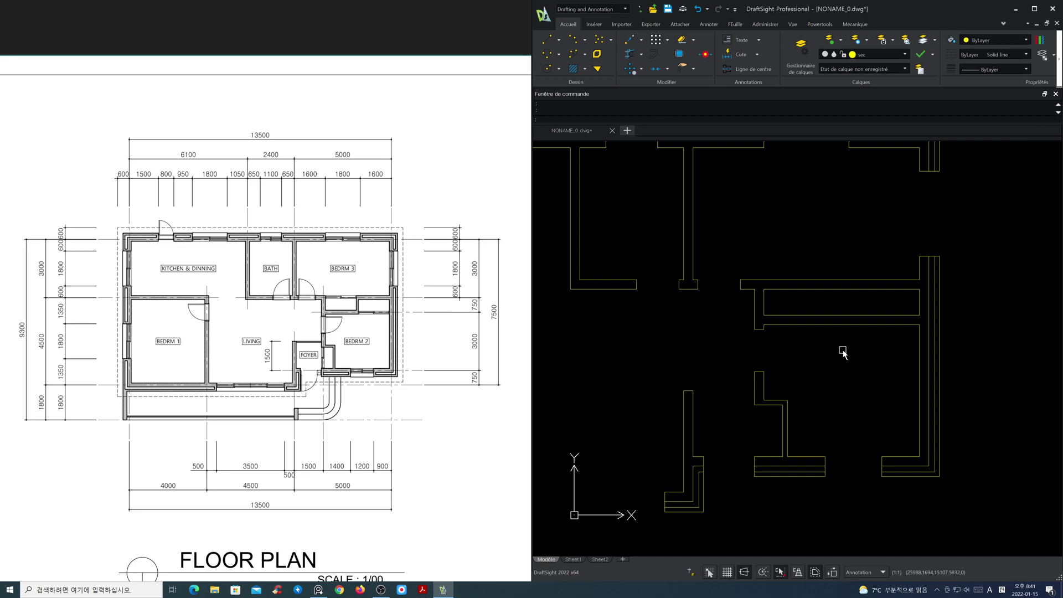
Step: Offset both end lines of the closet strip between BEDRM 2 and BEDRM 3 inward by 1600 to create the central partition
type("o")
key("Return")
type("160")
key("Return")
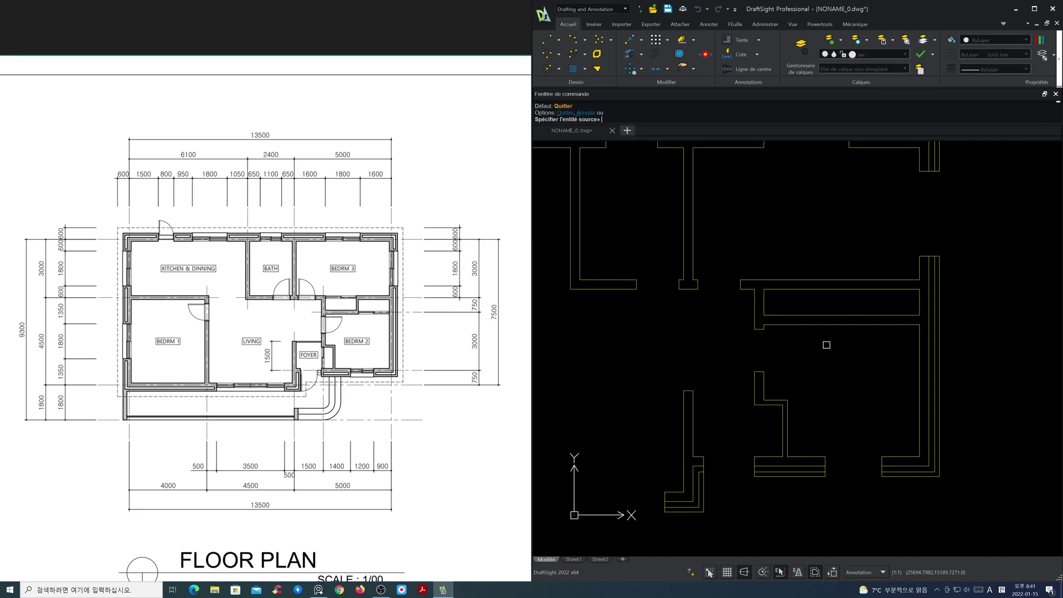
left_click(763, 305)
left_click(802, 308)
left_click(917, 306)
left_click(862, 303)
key("Return")
scroll(853, 301, "up", 2)
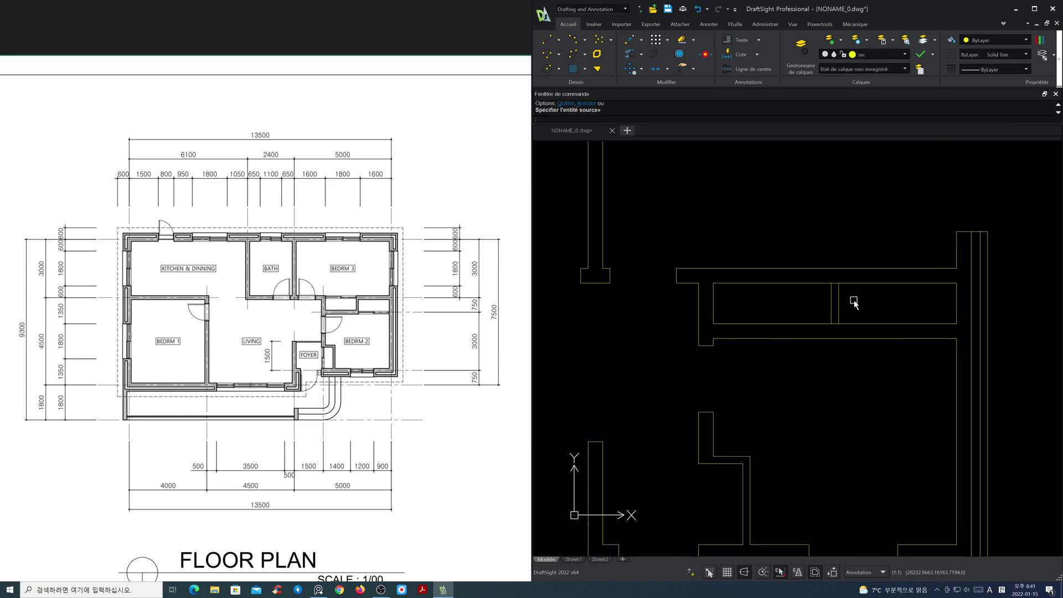
Step: Power-trim the closet strip between BEDRM 2 and BEDRM 3, removing its upper wall before the central partition and lower wall beyond it
left_click(629, 54)
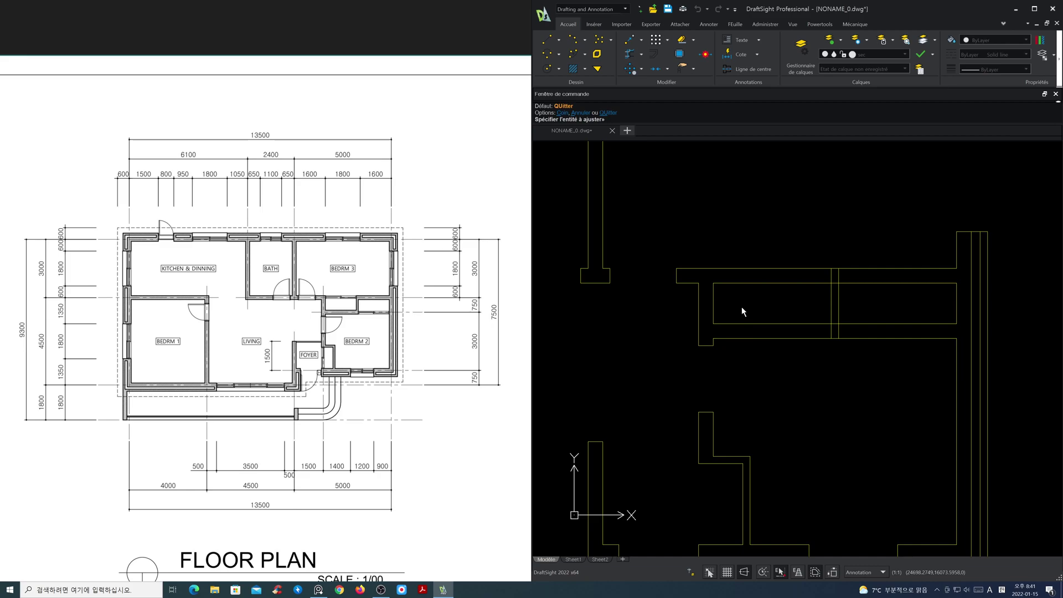
left_click(713, 294)
left_click_drag(779, 304, 782, 247)
left_click_drag(893, 361, 905, 308)
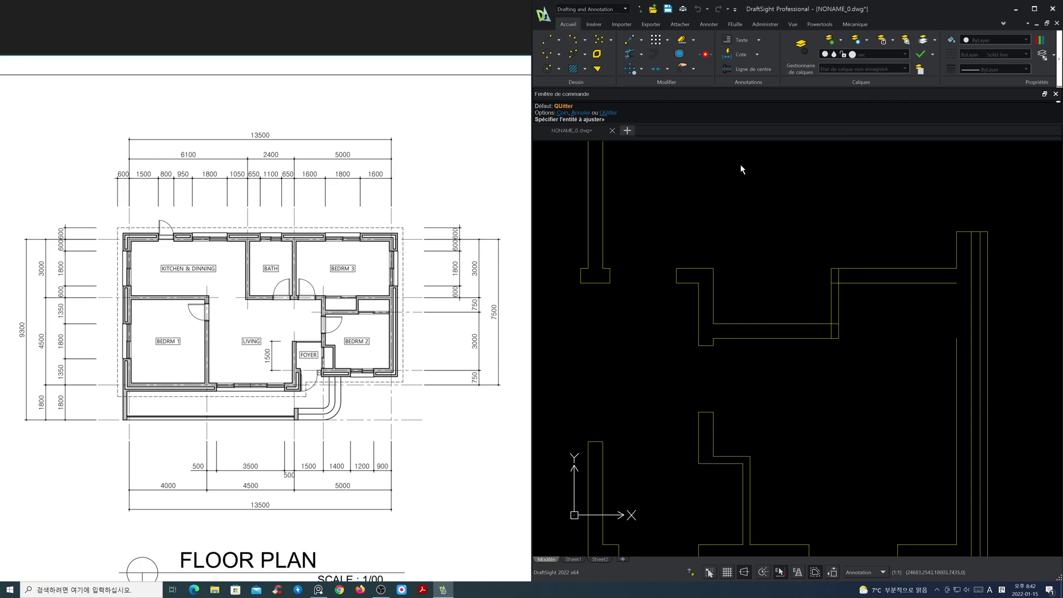
Step: Corner-trim the partition lines with the strip's wall lines and BEDRM 2's right wall to form one continuous stepped closet wall
left_click(816, 324)
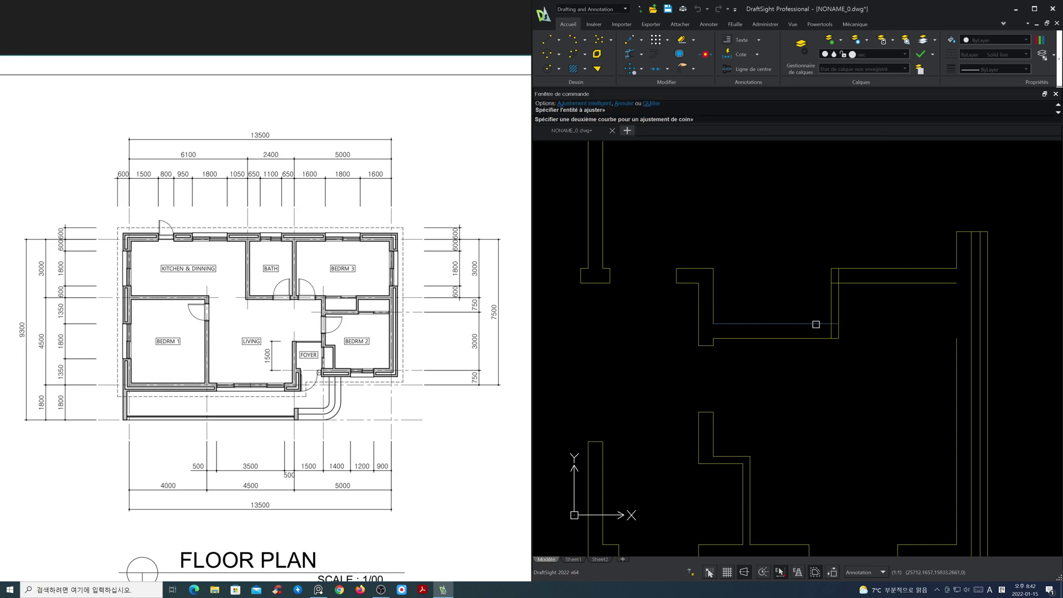
left_click(829, 316)
left_click(822, 337)
left_click(839, 323)
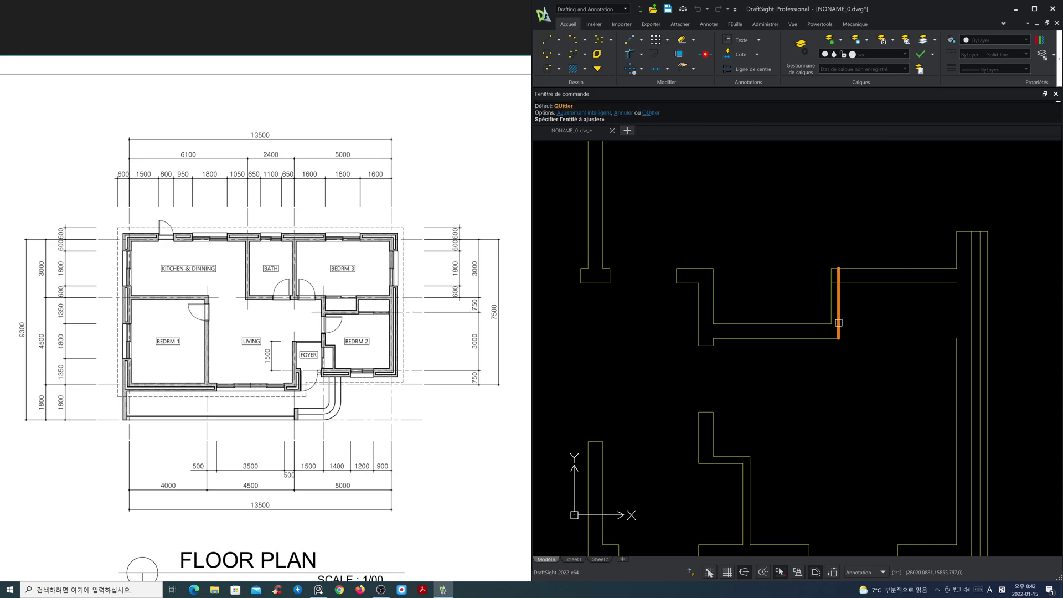
left_click(839, 301)
left_click(843, 283)
left_click(944, 282)
left_click(955, 335)
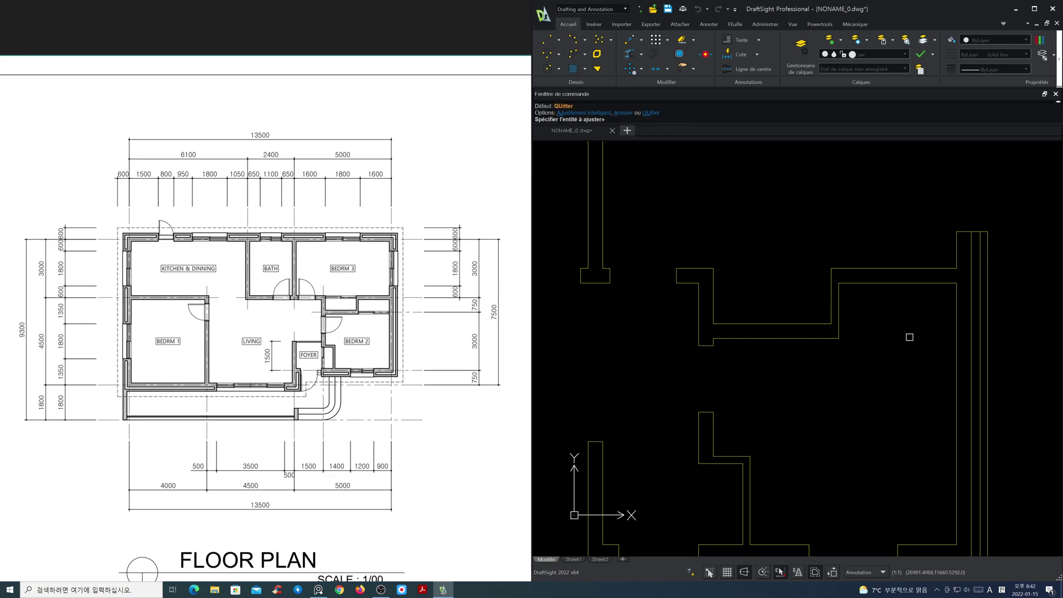
scroll(872, 340, "down", 4)
mouse_move(806, 348)
middle_mouse_down()
mouse_move(876, 352)
mouse_move(804, 337)
middle_mouse_up()
scroll(819, 349, "down", 1)
key("Escape")
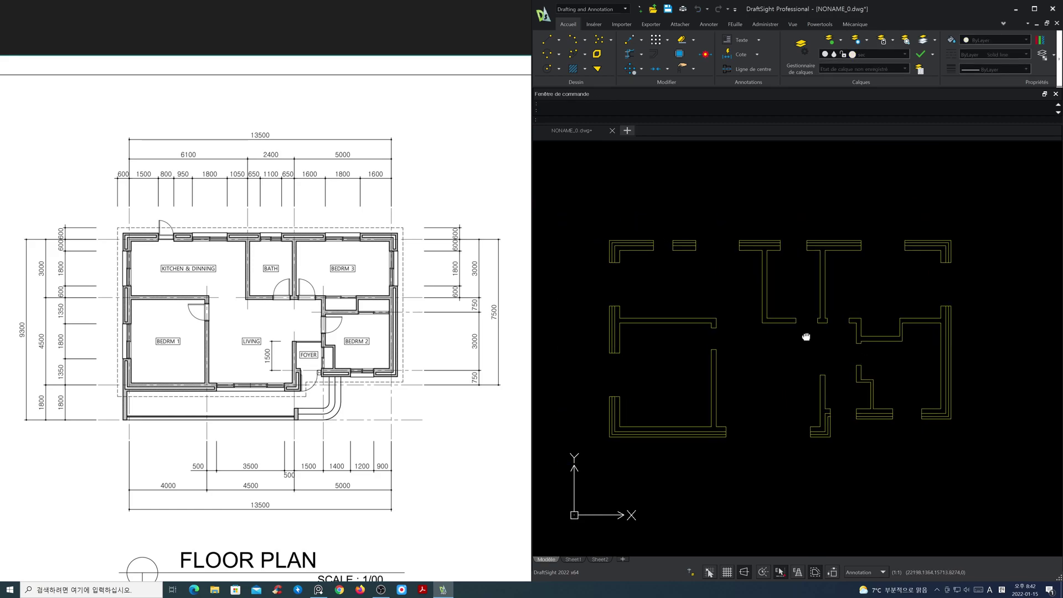
Step: Show the cen layer to compare the walls with their centre lines, and hide it again
left_click(906, 54)
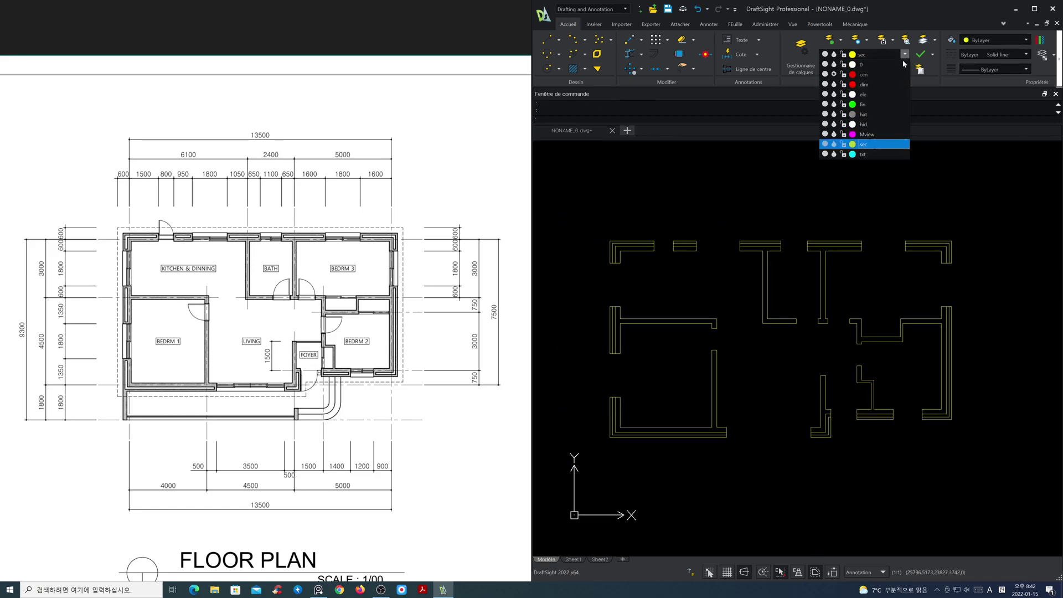
left_click(835, 74)
left_click(765, 180)
middle_click_drag(755, 190, 769, 204)
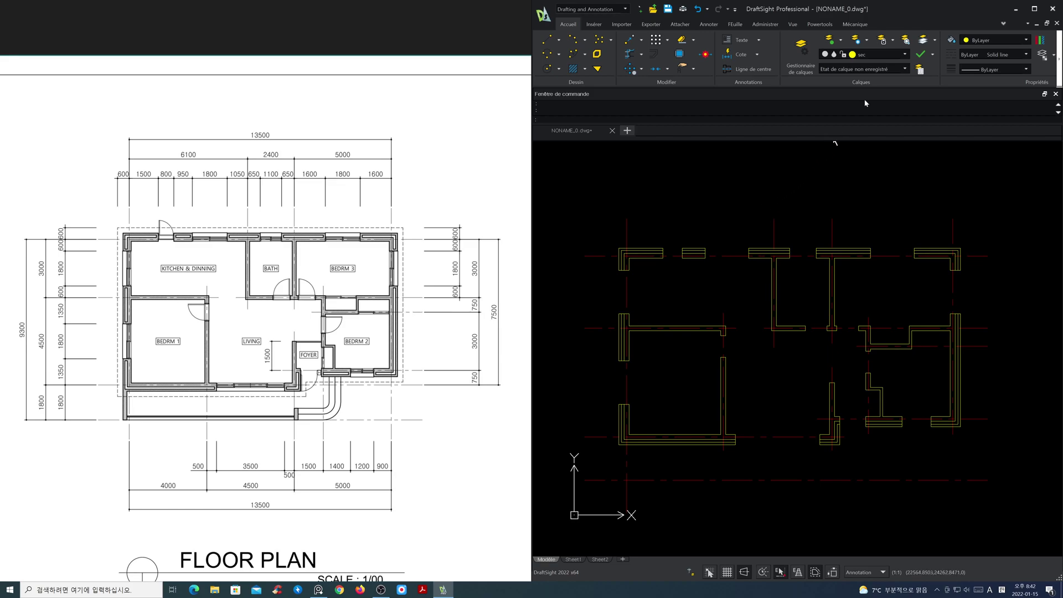
left_click(904, 54)
left_click(835, 78)
left_click(720, 184)
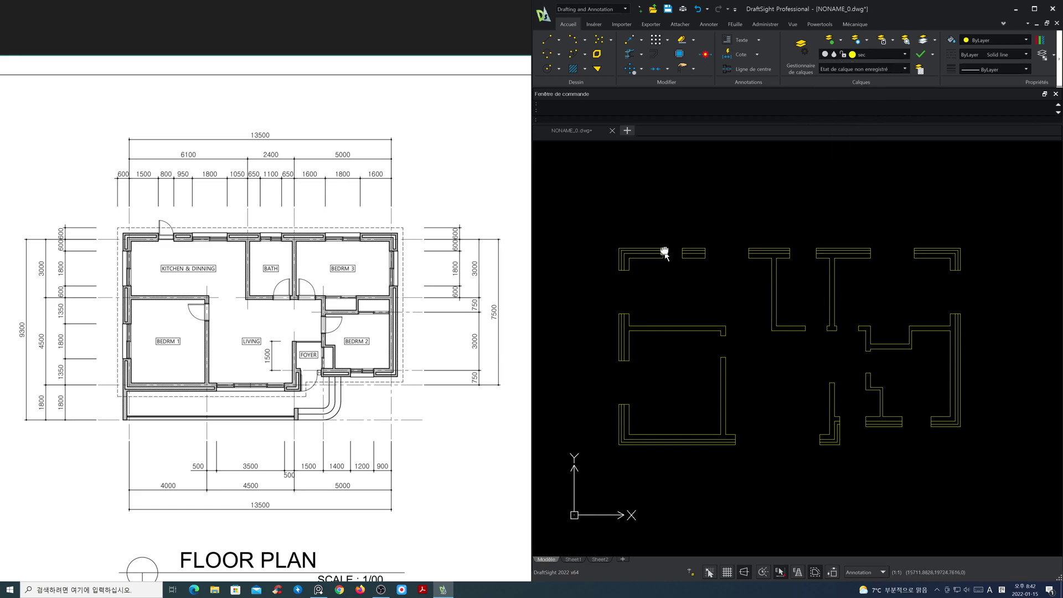
Step: Offset the end lines of the KITCHEN's upper-left corner wall and the adjacent upper wall pieces inward by 100
middle_click_drag(664, 254, 738, 308)
scroll(715, 311, "up", 5)
middle_click_drag(688, 332, 785, 350)
type("o")
key("Return")
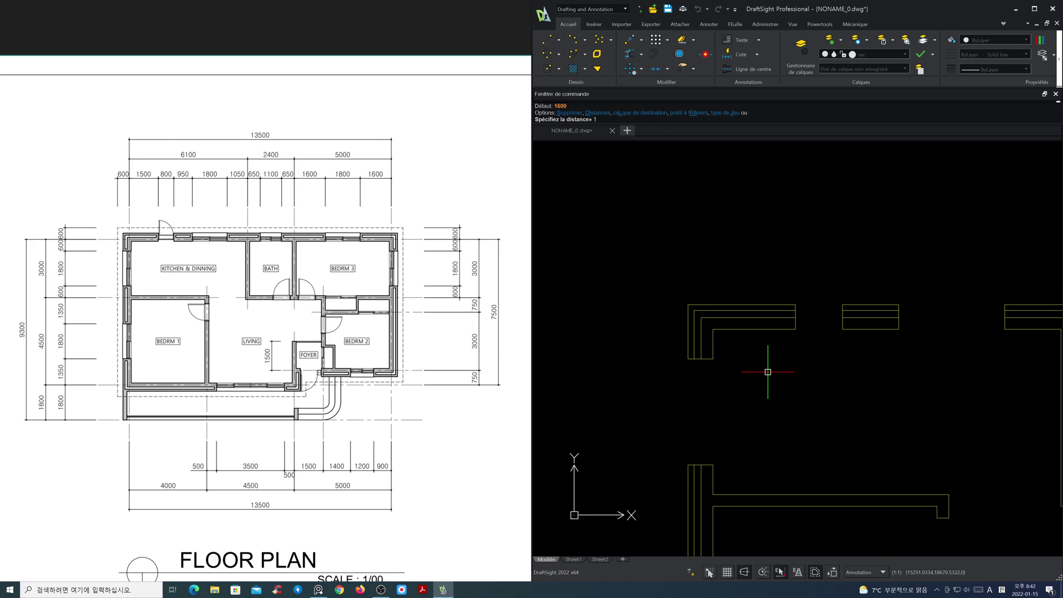
type("100")
key("Return")
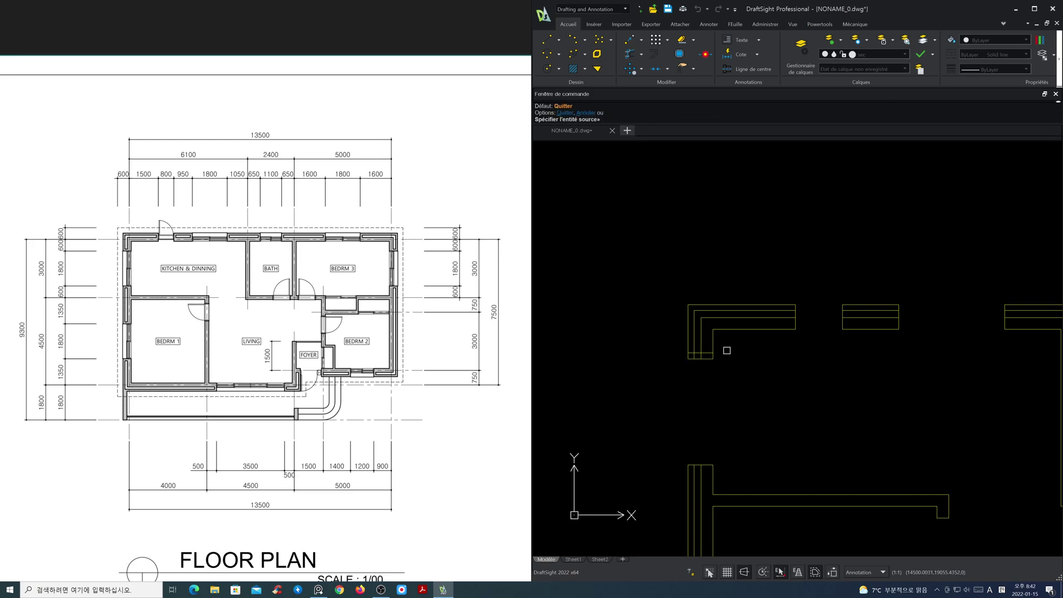
key("F3")
left_click(794, 324)
left_click(789, 324)
left_click(842, 321)
left_click(867, 322)
middle_click_drag(949, 344, 576, 344)
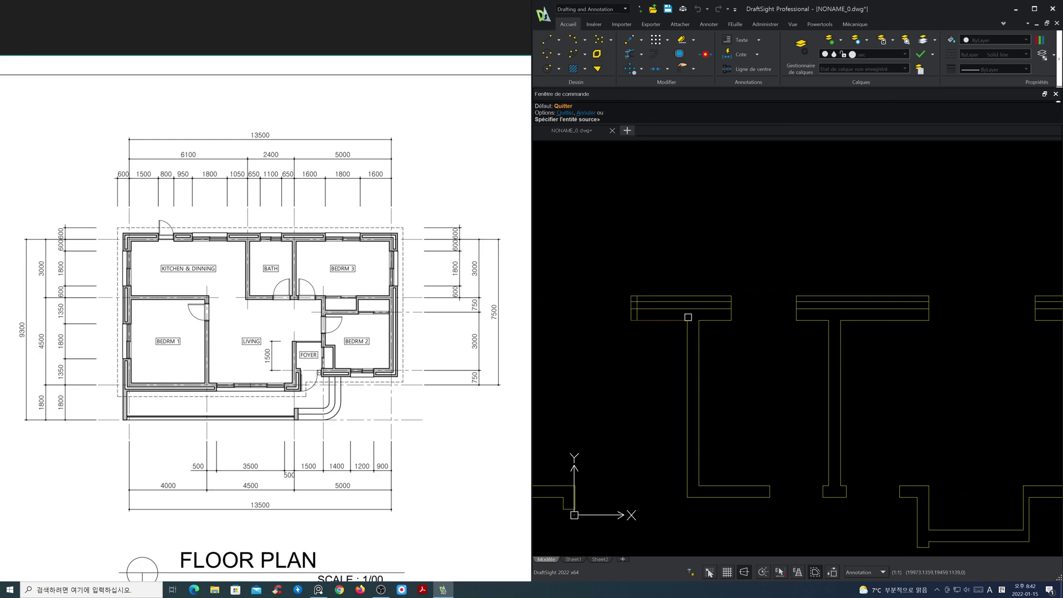
Step: Offset the remaining end lines of the two upper wall pieces on either side of BATH inward by 100
left_click(731, 308)
left_click(720, 318)
left_click(796, 315)
left_click(848, 317)
left_click(929, 315)
left_click(922, 311)
Step: Offset the wall end lines at BEDRM 3's outer corner, the right wall and BEDRM 2's lower window opening by 100
middle_click_drag(1025, 315, 725, 319)
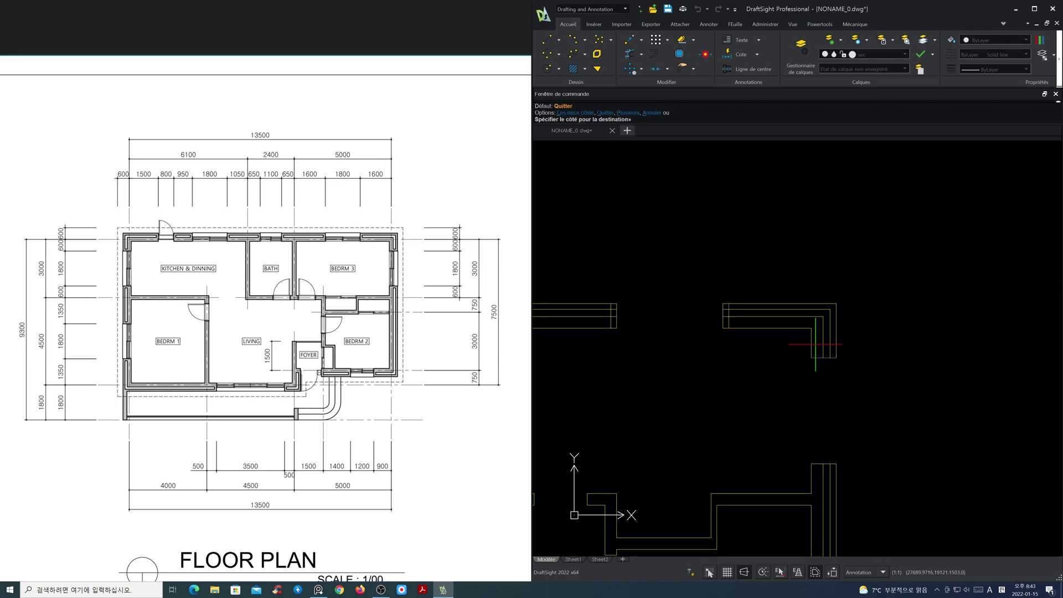
middle_click_drag(835, 429, 843, 316)
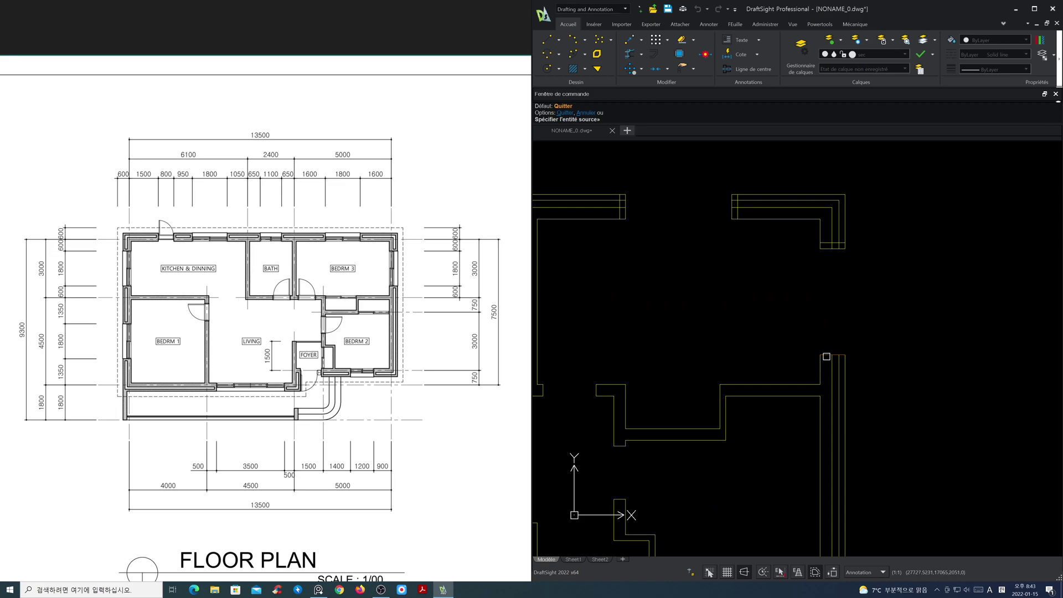
scroll(886, 415, "down", 4)
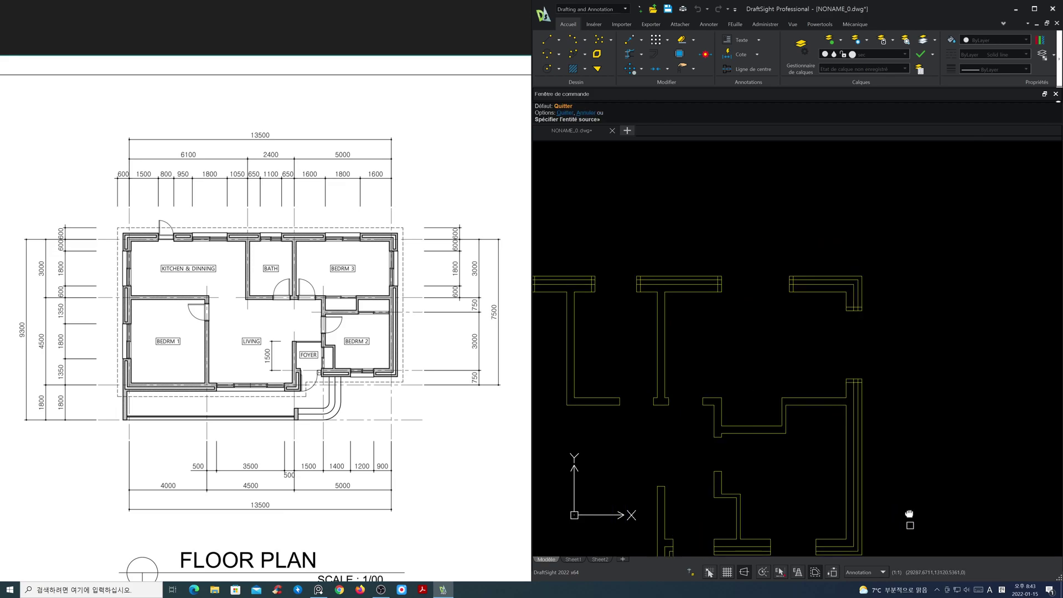
scroll(830, 403, "up", 3)
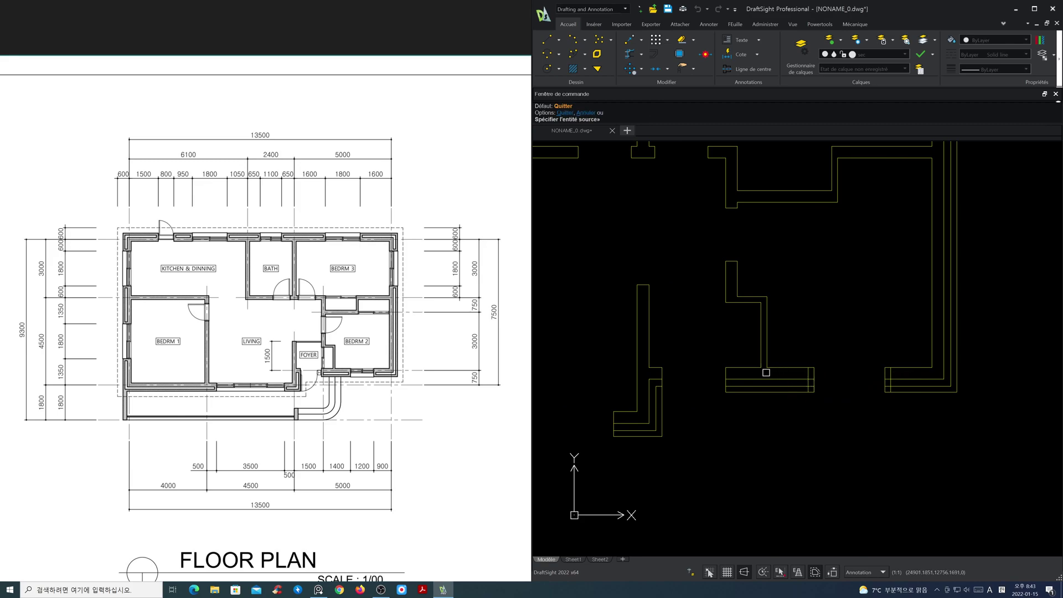
Step: Offset the wall end lines at LIVING's lower opening and BEDRM 1's left window opening inward by 100
mouse_move(711, 419)
middle_mouse_down()
mouse_move(902, 384)
mouse_move(784, 414)
middle_mouse_up()
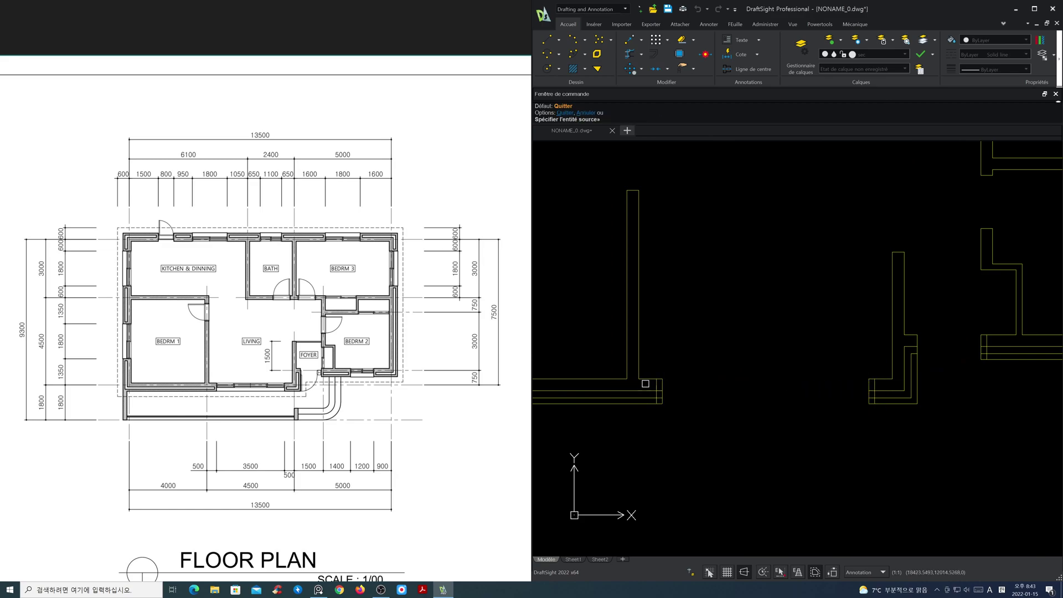
scroll(710, 394, "down", 3)
mouse_move(718, 397)
middle_mouse_down()
mouse_move(778, 430)
mouse_move(786, 479)
mouse_move(749, 461)
mouse_move(692, 393)
mouse_move(816, 402)
middle_mouse_up()
scroll(767, 408, "up", 2)
left_click(751, 390)
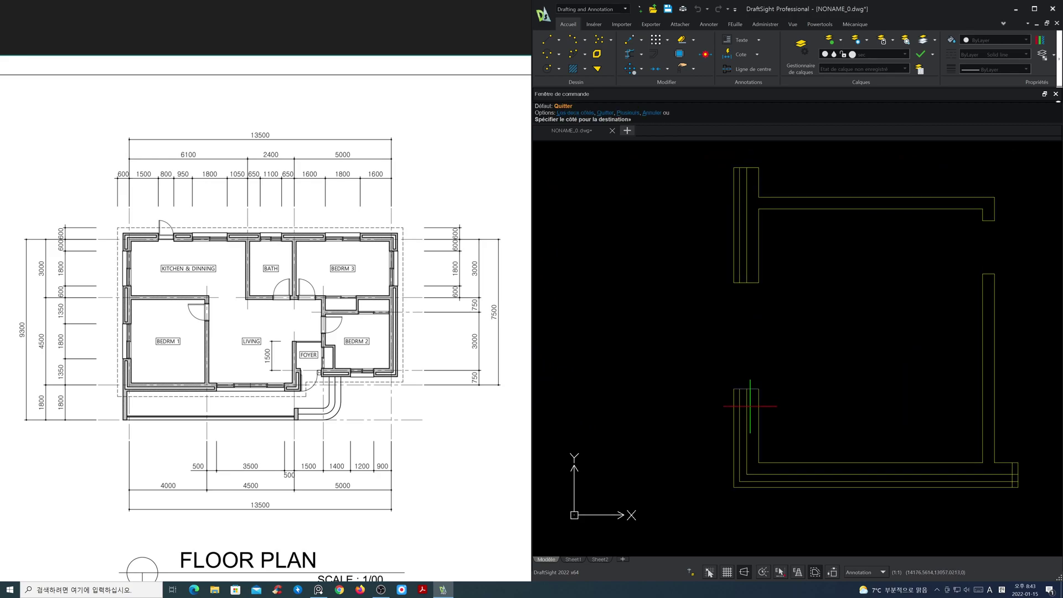
left_click(750, 270)
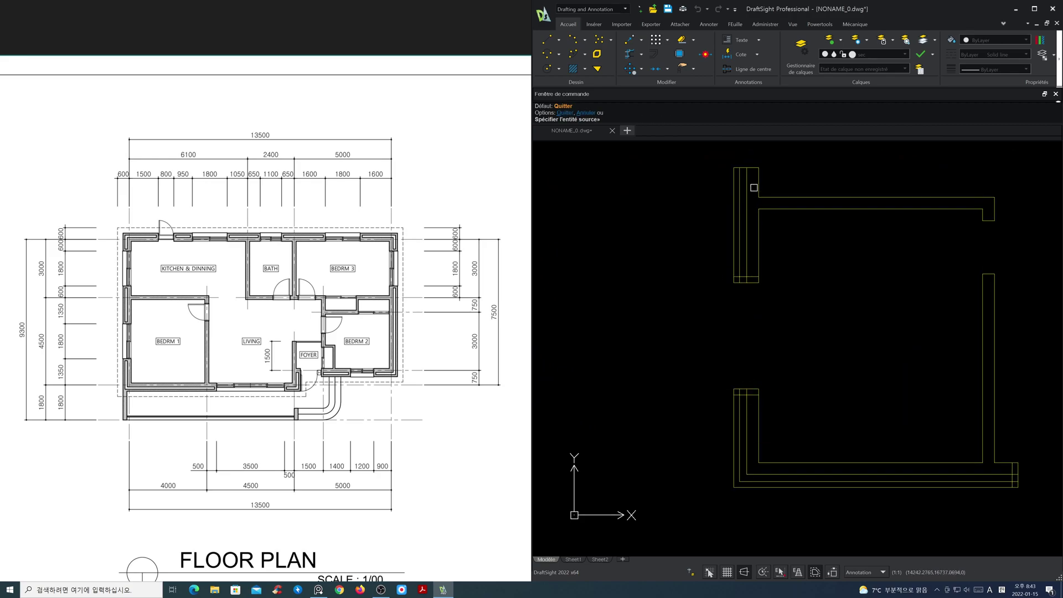
scroll(812, 337, "down", 5)
scroll(688, 430, "up", 3)
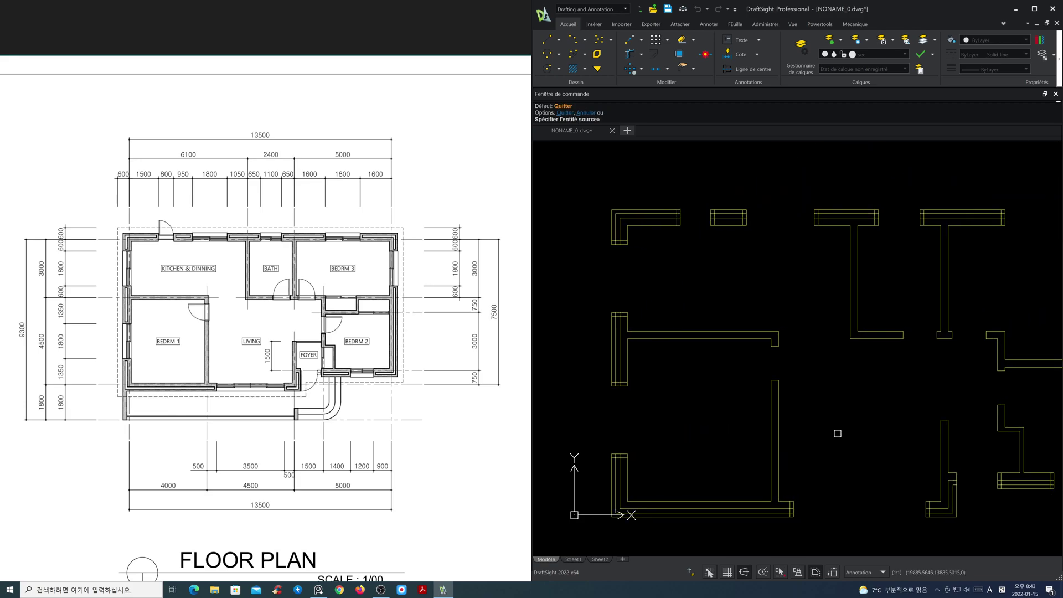
scroll(838, 434, "down", 3)
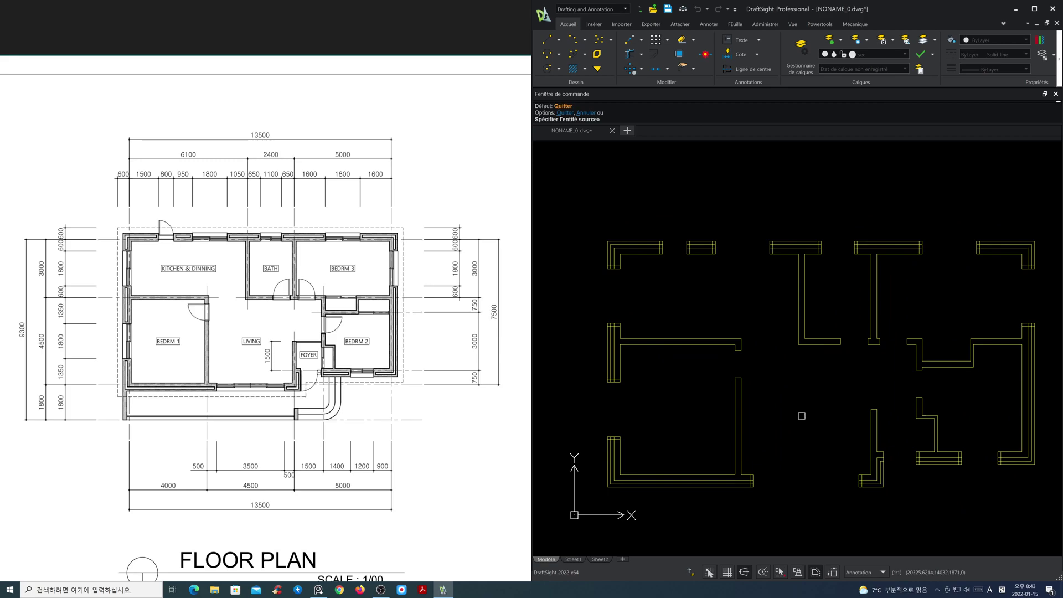
key("Return")
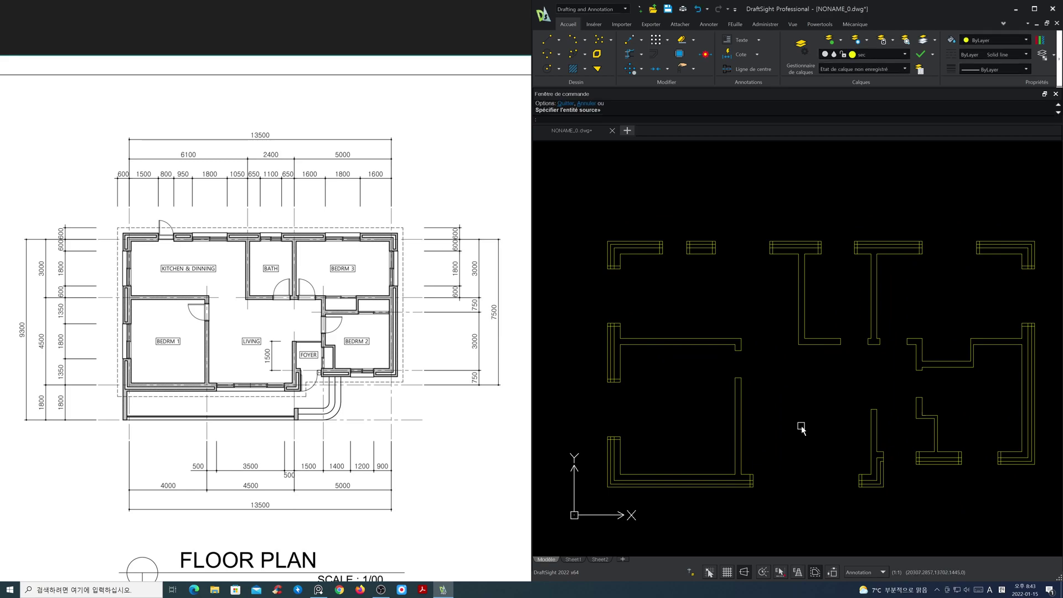
Step: Check the finished wall ends against the centre lines by showing the cen layer, and hide that layer again
left_click(892, 59)
left_click(834, 75)
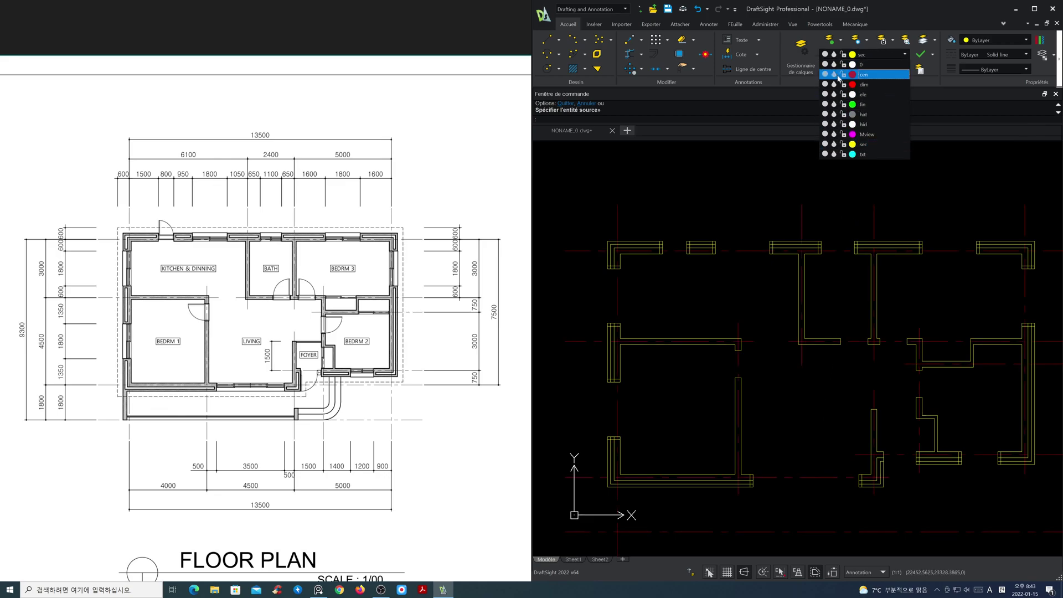
key("Escape")
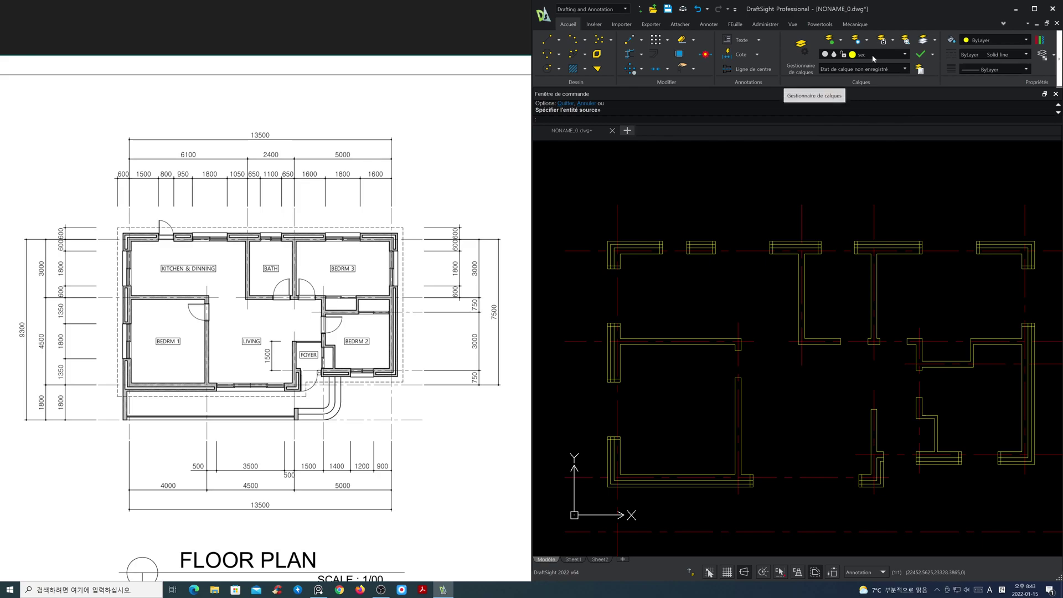
left_click(873, 55)
left_click(835, 74)
key("Escape")
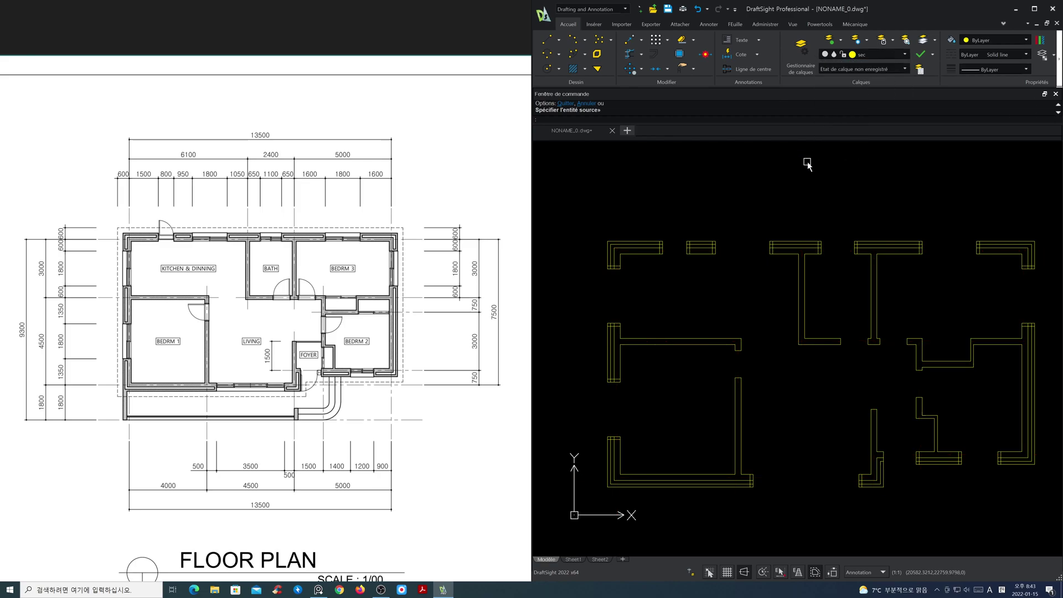
Step: Power-trim the crossing lines at the ends of BEDRM 1's left wall pieces, leaving the inner wall core closed
scroll(714, 450, "up", 3)
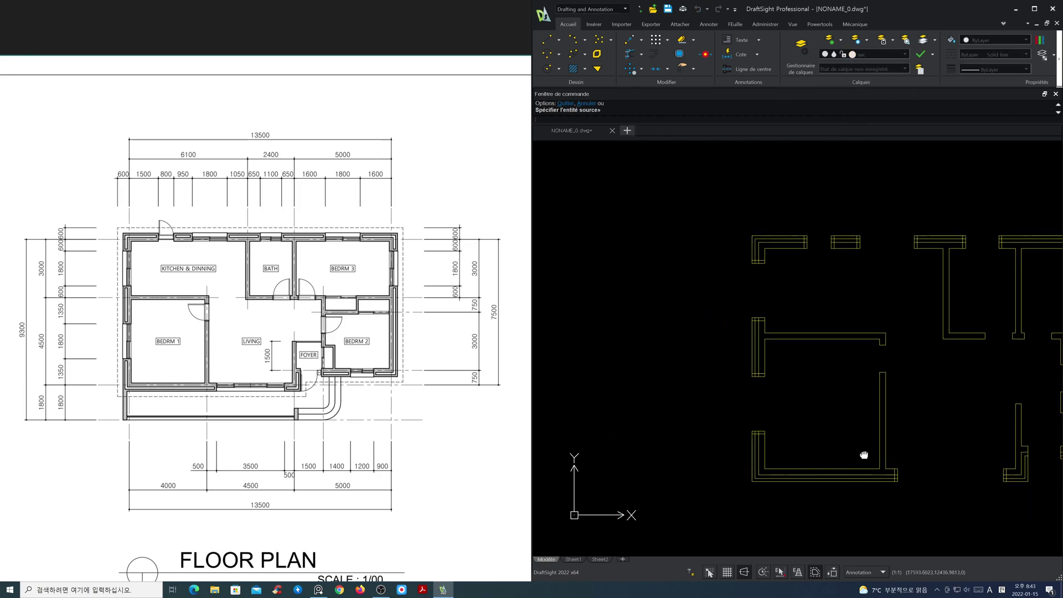
scroll(808, 432, "up", 3)
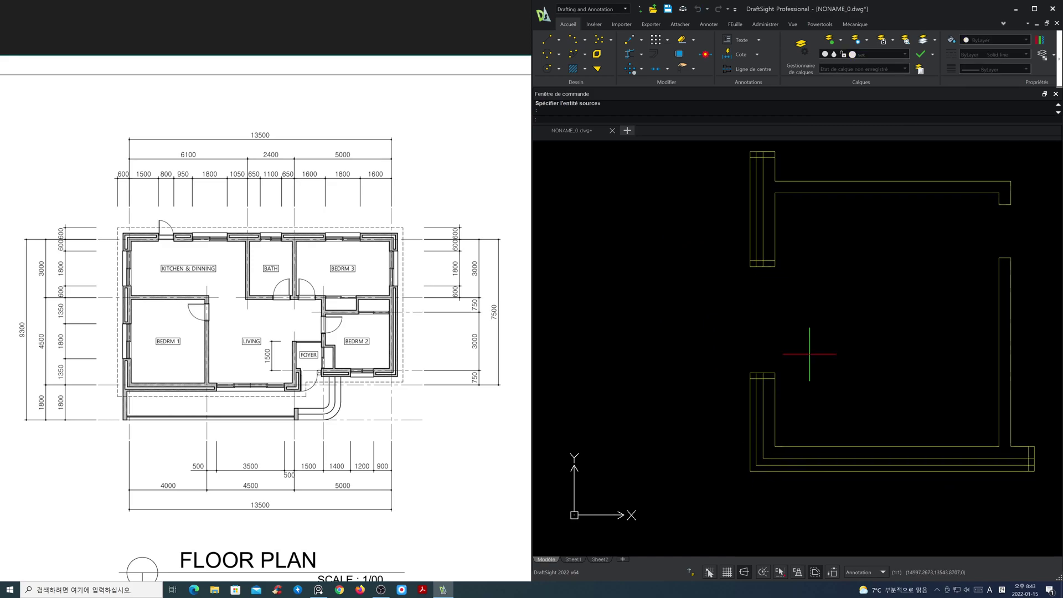
type("tr")
key("Return")
scroll(741, 364, "up", 3)
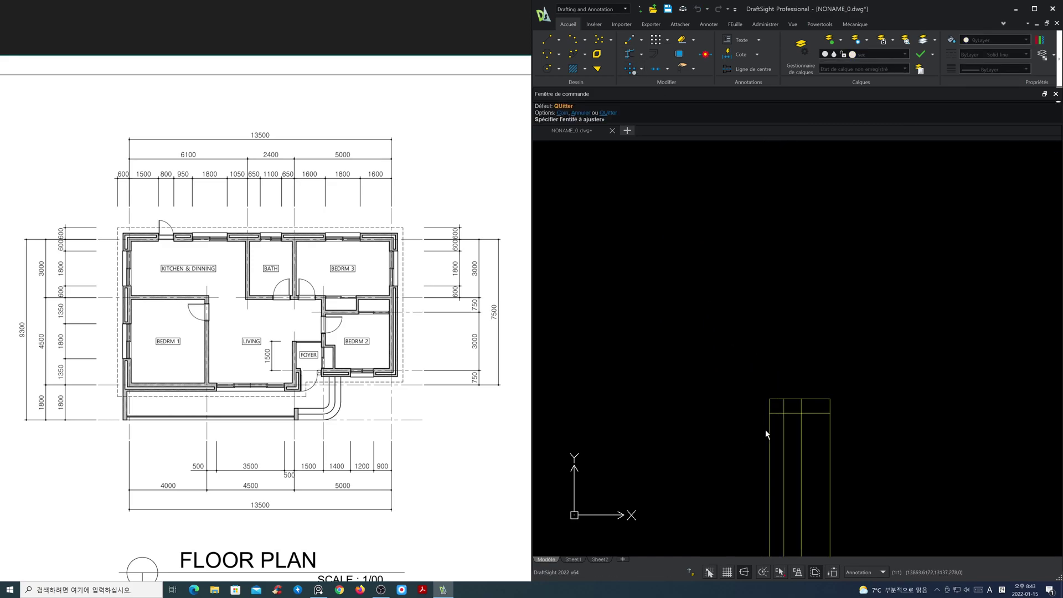
scroll(778, 349, "down", 3)
middle_click_drag(784, 278, 780, 409)
middle_click_drag(768, 297, 769, 325)
scroll(769, 325, "up", 3)
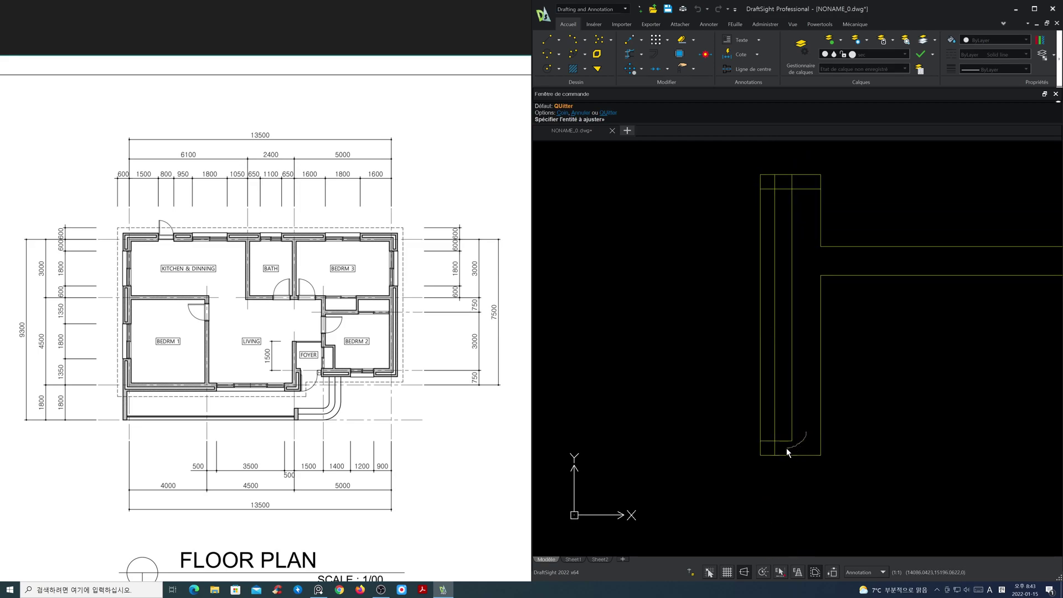
middle_click_drag(798, 302, 761, 323)
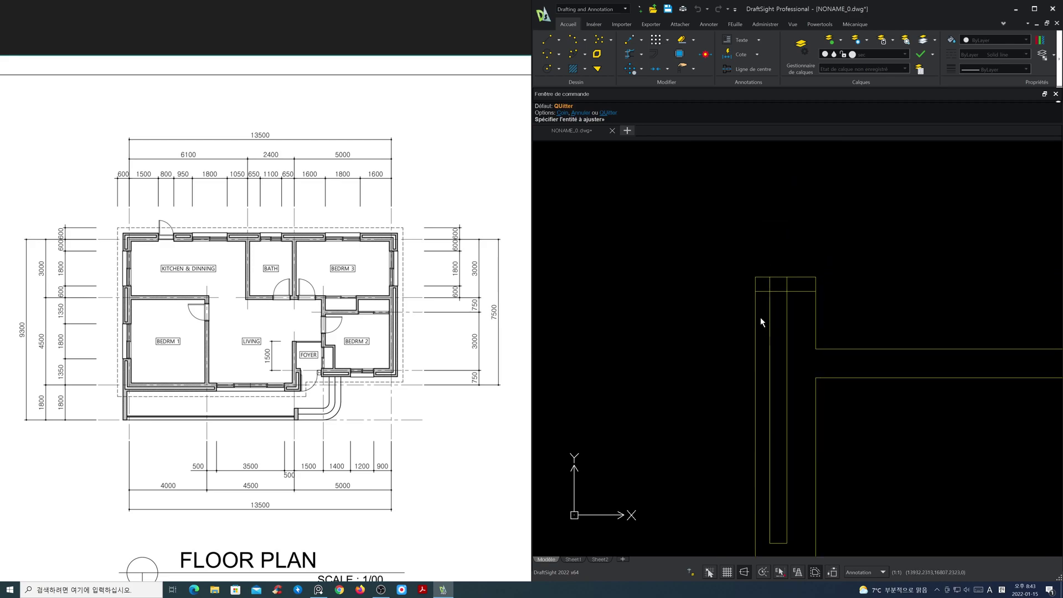
scroll(800, 296, "down", 3)
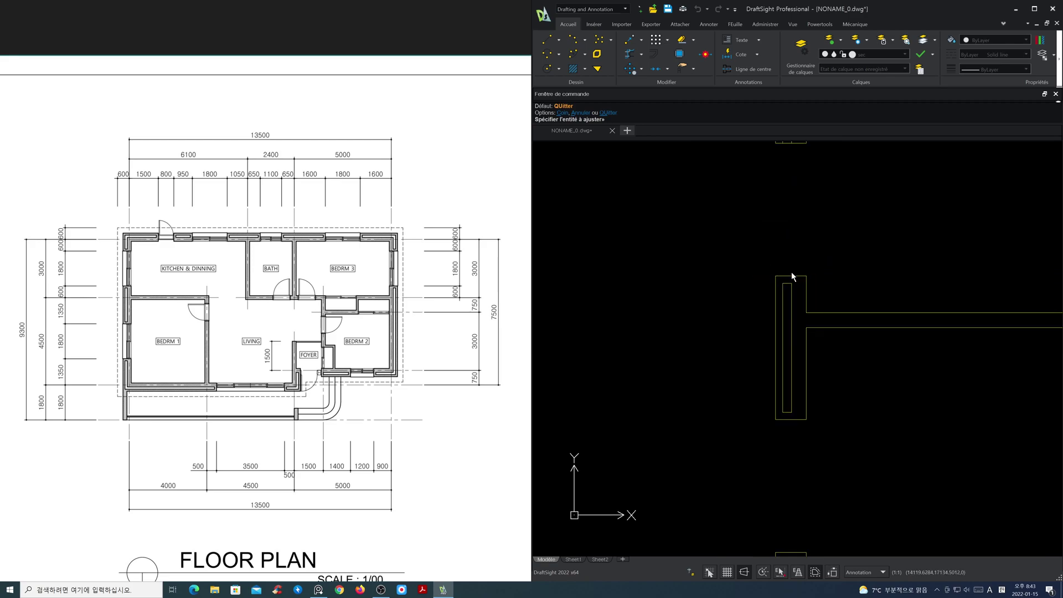
Step: Power-trim the crossing end lines of the KITCHEN's upper-left corner wall and the short upper wall piece to close their cores
middle_click_drag(803, 228, 775, 412)
scroll(752, 360, "up", 3)
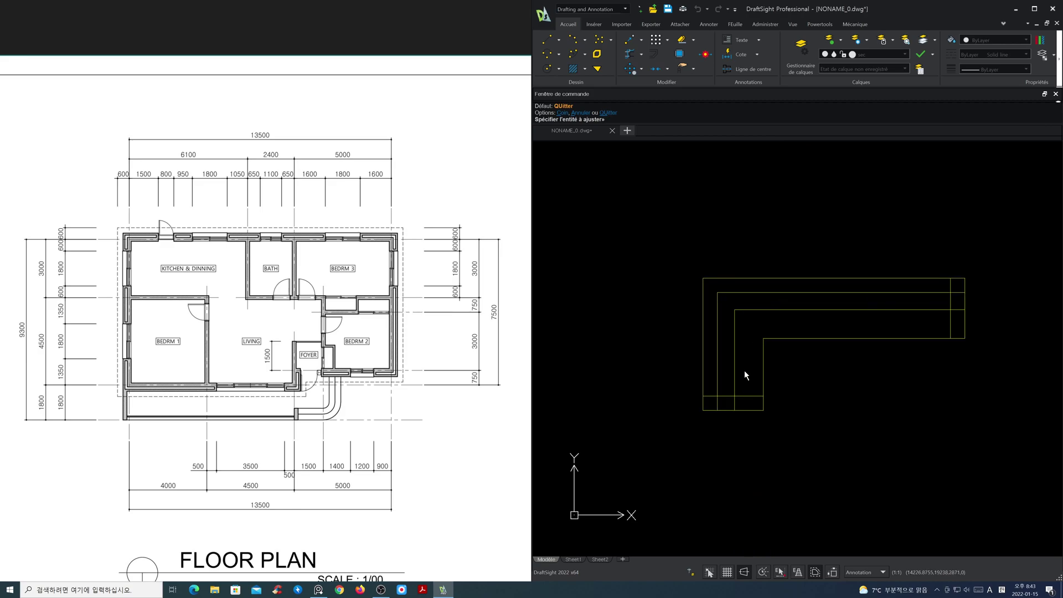
left_click_drag(708, 396, 709, 394)
middle_click_drag(946, 285, 589, 356)
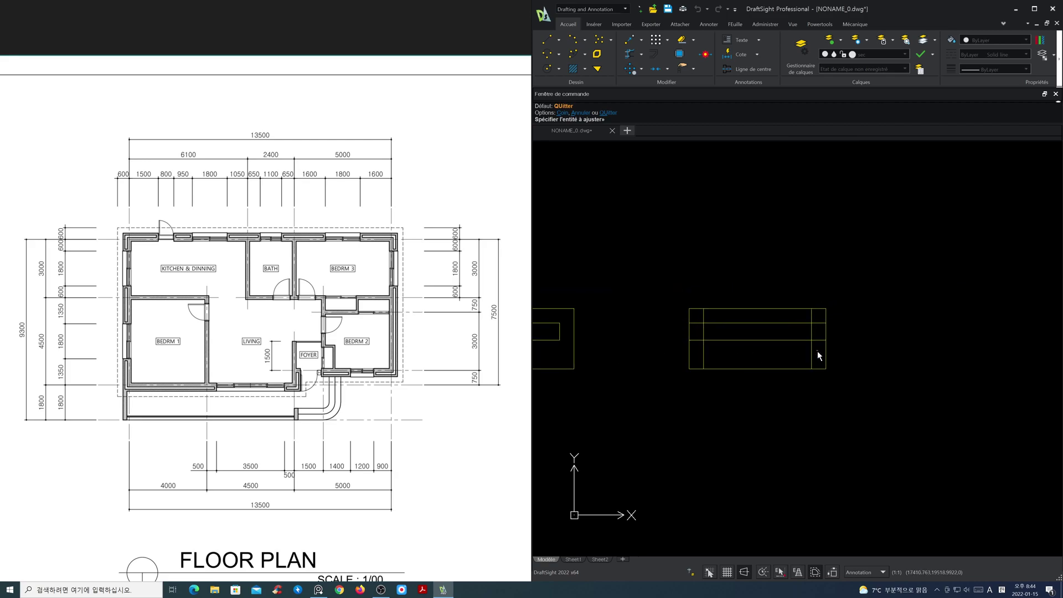
left_click_drag(714, 320, 715, 319)
Step: Power-trim the crossing end lines of the two T-shaped upper wall pieces beside BATH to close their inner cores
mouse_move(835, 356)
middle_mouse_down()
mouse_move(942, 377)
mouse_move(755, 356)
mouse_move(748, 340)
mouse_move(804, 346)
middle_mouse_up()
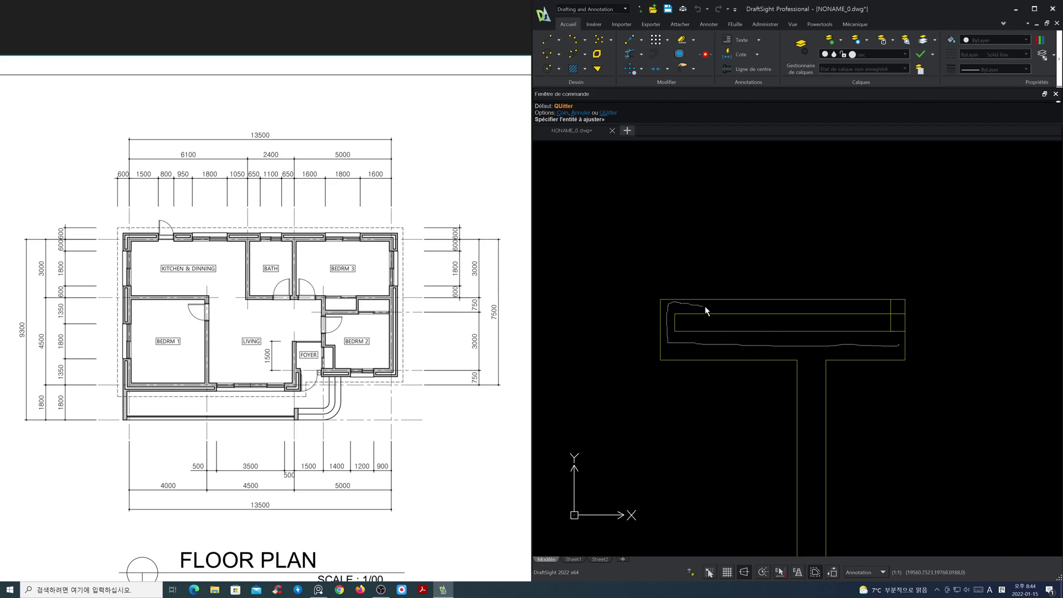
left_click_drag(895, 335, 898, 339)
middle_click_drag(942, 356, 766, 355)
left_click_drag(744, 339, 754, 314)
middle_click_drag(950, 357, 738, 369)
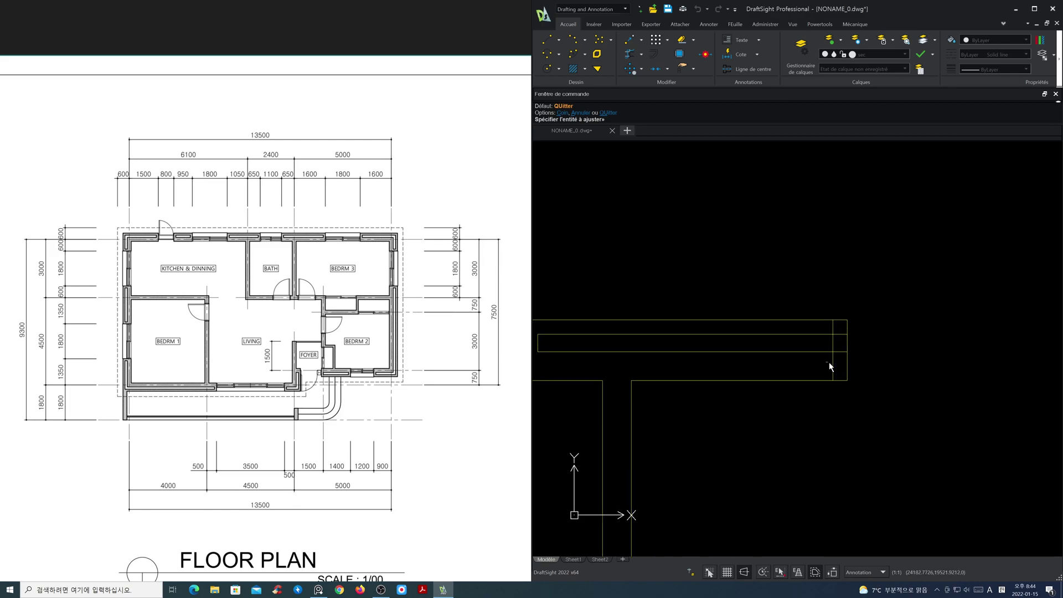
left_click_drag(842, 339, 829, 327)
Step: Power-trim the crossing end lines at both ends of BEDRM 3's upper-right corner wall, leaving its core closed
scroll(829, 327, "down", 3)
middle_click_drag(924, 360, 720, 367)
scroll(798, 359, "up", 3)
left_click_drag(686, 376, 675, 355)
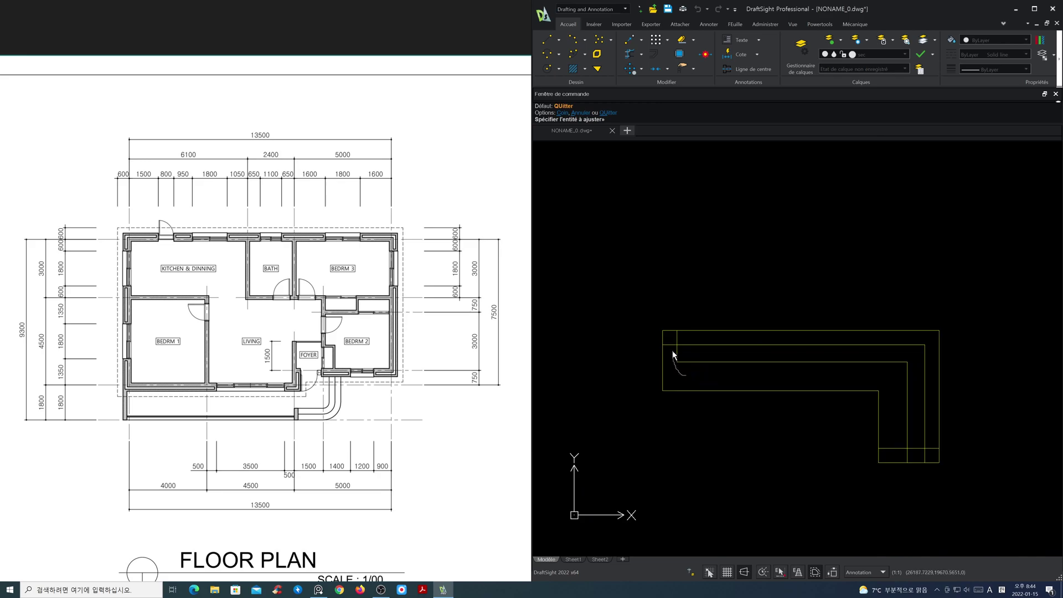
mouse_move(896, 435)
left_mouse_down()
mouse_move(903, 451)
mouse_move(931, 454)
left_mouse_up()
Step: Power-trim the crossing lines at the upper end and lower-left end of BEDRM 2's right wall to close its core
scroll(945, 500, "up", 3)
middle_click_drag(909, 232, 895, 335)
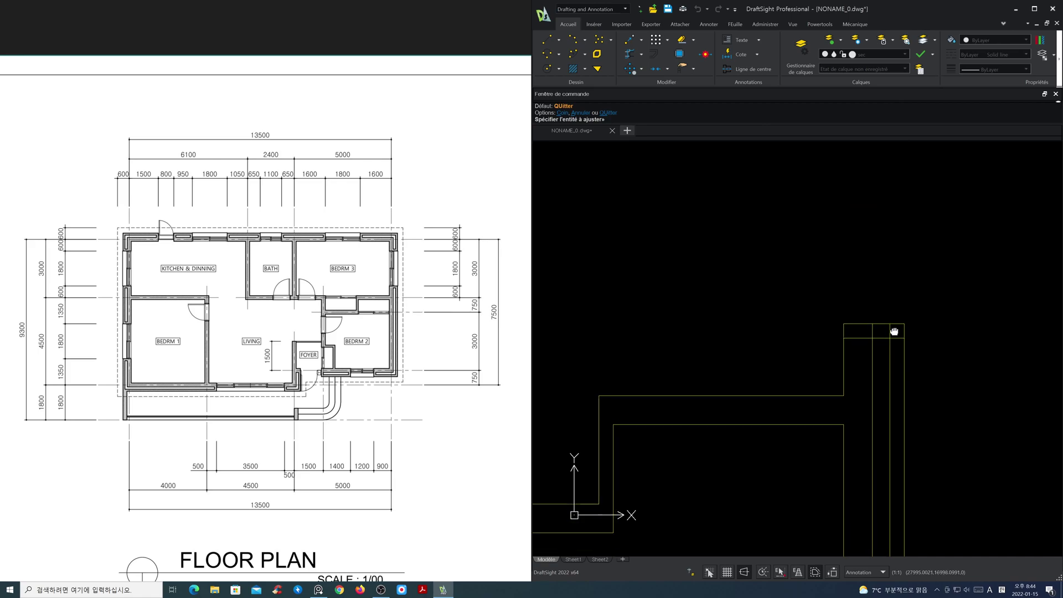
left_click_drag(897, 342, 859, 331)
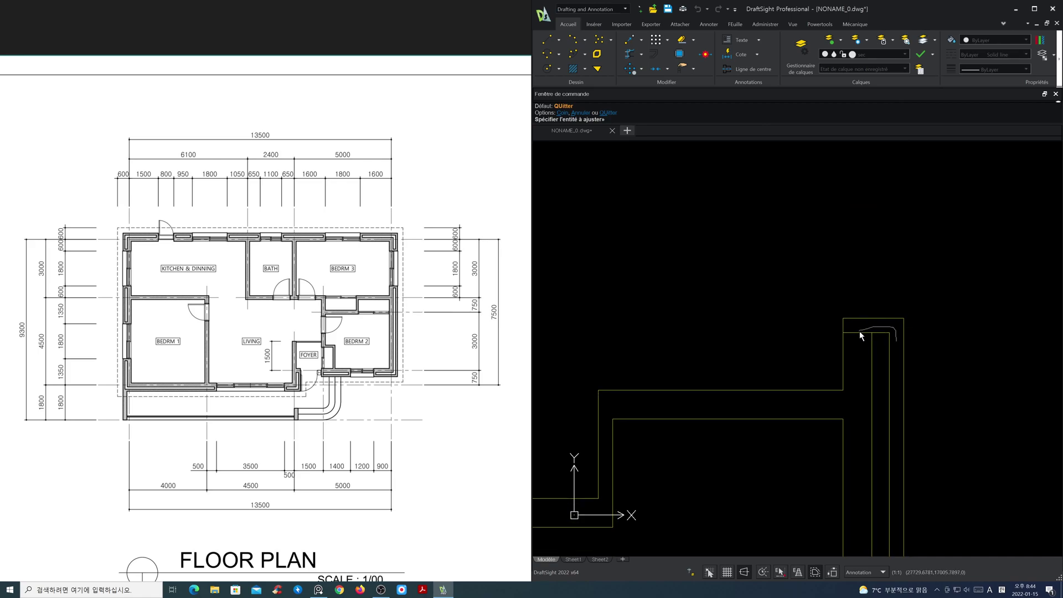
scroll(861, 361, "down", 3)
scroll(822, 468, "up", 3)
scroll(822, 470, "up", 1)
left_click_drag(759, 391, 743, 376)
scroll(734, 352, "down", 2)
scroll(949, 360, "up", 2)
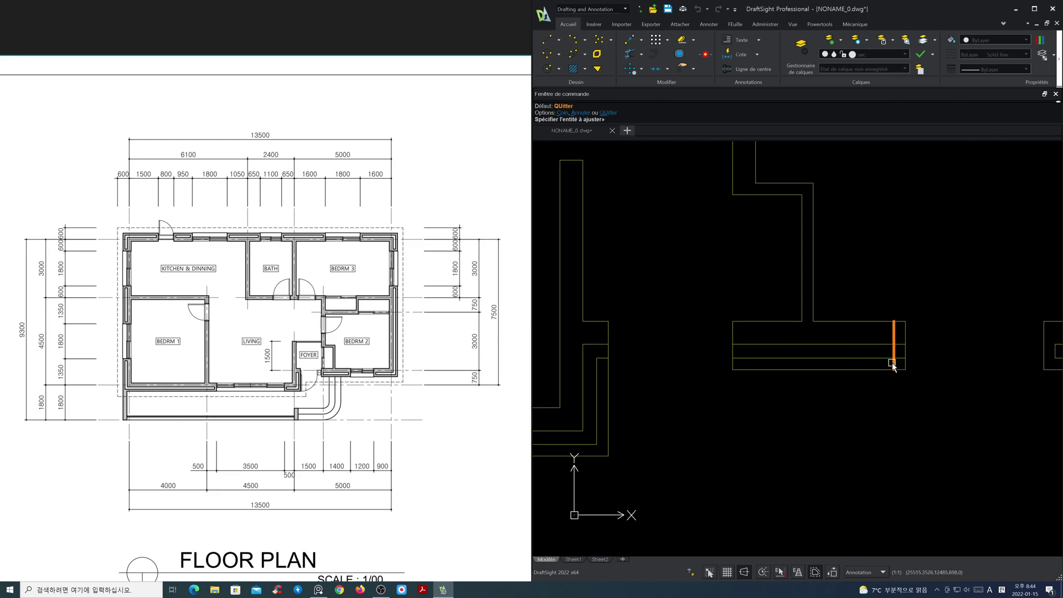
Step: Power-trim the crossing end lines of the short wall piece below BEDRM 2, closing its core at both ends
left_click(893, 361)
left_click(902, 357)
left_click(902, 344)
left_click(893, 332)
scroll(745, 365, "up", 2)
left_click(741, 355)
left_click(737, 356)
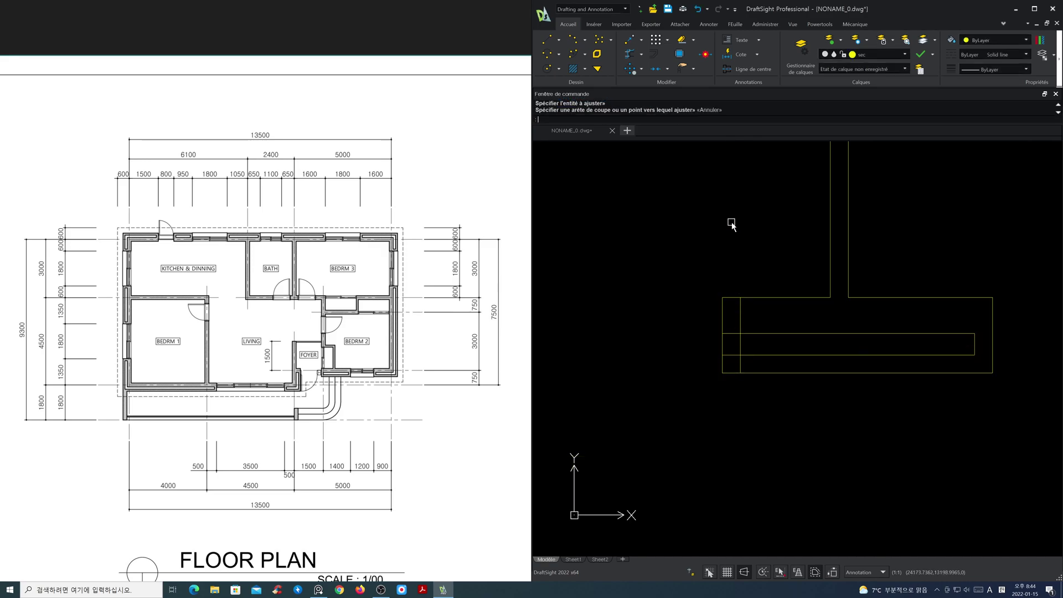
left_click(630, 54)
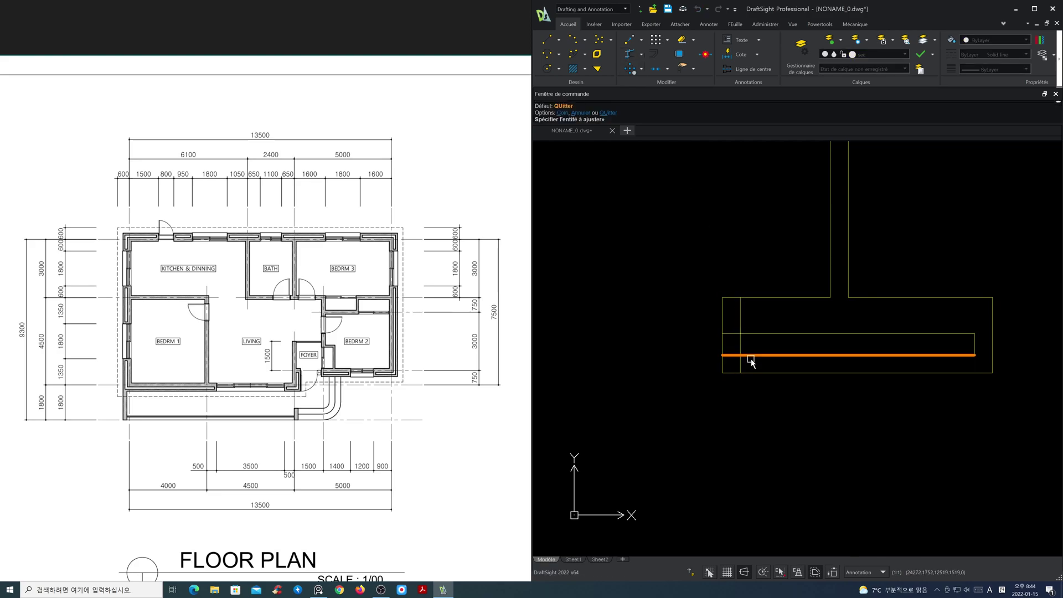
Step: Power-trim the crossing lines at the lower-left end of the wall between LIVING and FOYER to close its core
scroll(672, 392, "down", 3)
mouse_move(673, 392)
middle_mouse_down()
mouse_move(836, 380)
mouse_move(784, 380)
middle_mouse_up()
left_click(746, 432)
scroll(759, 431, "down", 2)
middle_click_drag(759, 431, 803, 406)
scroll(814, 374, "up", 7)
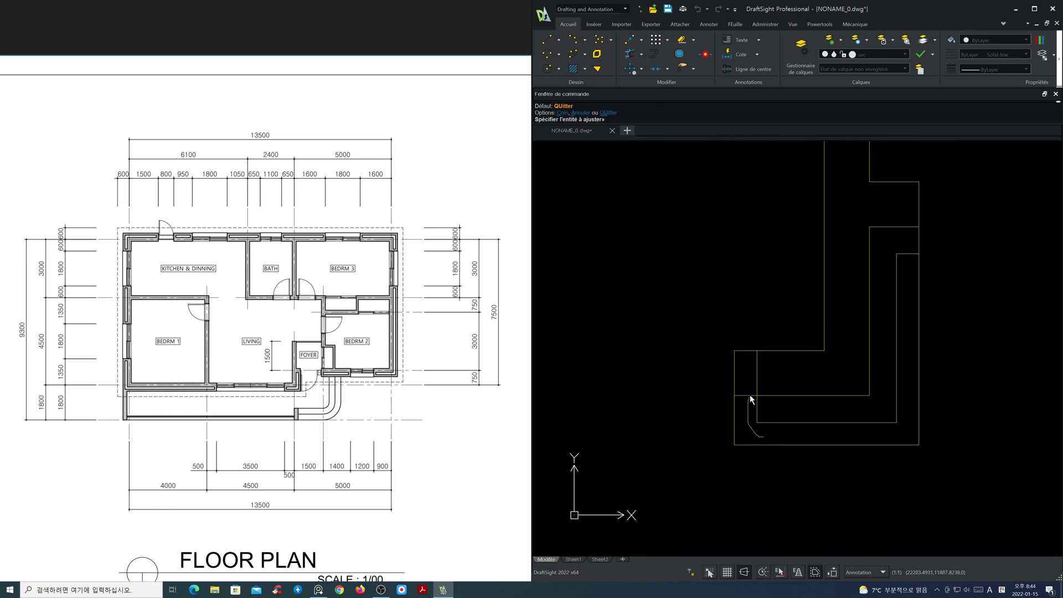
scroll(673, 417, "down", 3)
scroll(981, 397, "up", 3)
Step: Power-trim the crossing end lines where BEDRM 1's lower wall stops at LIVING's window opening
middle_click_drag(981, 396, 863, 408)
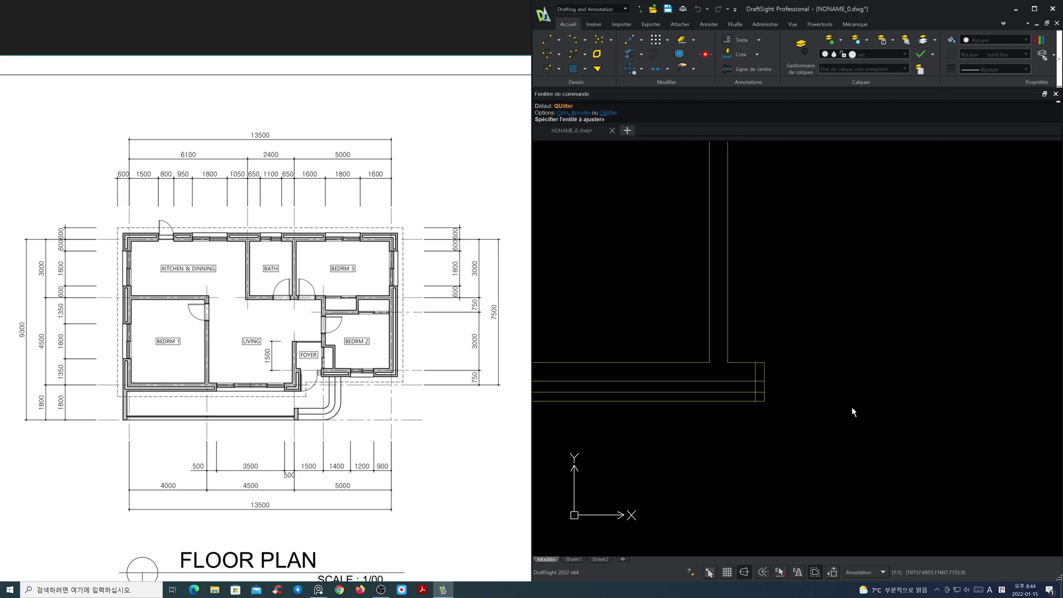
scroll(759, 402, "down", 3)
middle_click_drag(726, 411, 774, 394)
scroll(820, 399, "up", 5)
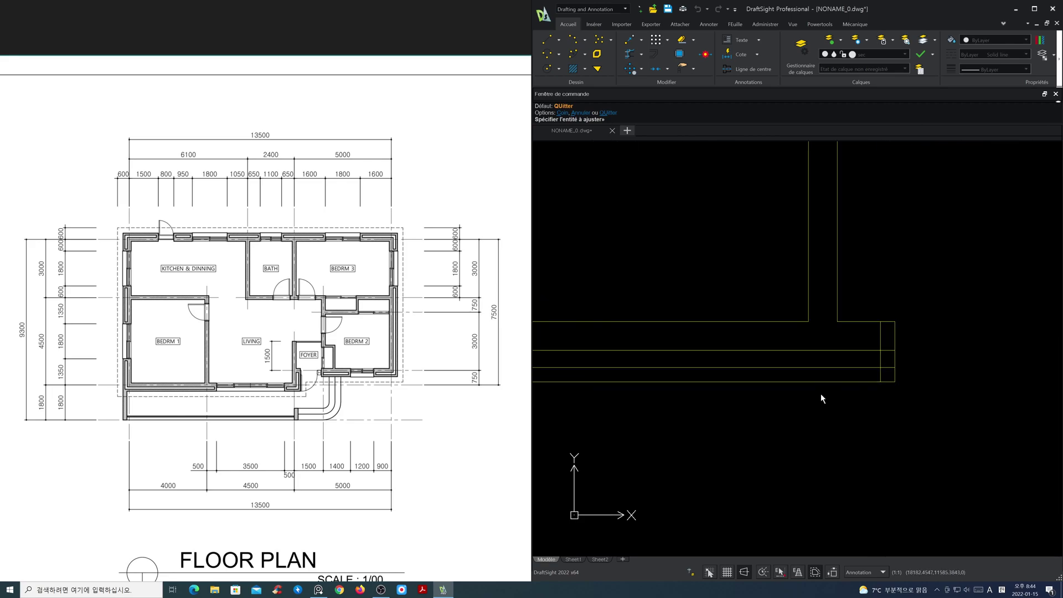
mouse_move(882, 369)
left_mouse_down()
mouse_move(896, 353)
mouse_move(885, 319)
left_mouse_up()
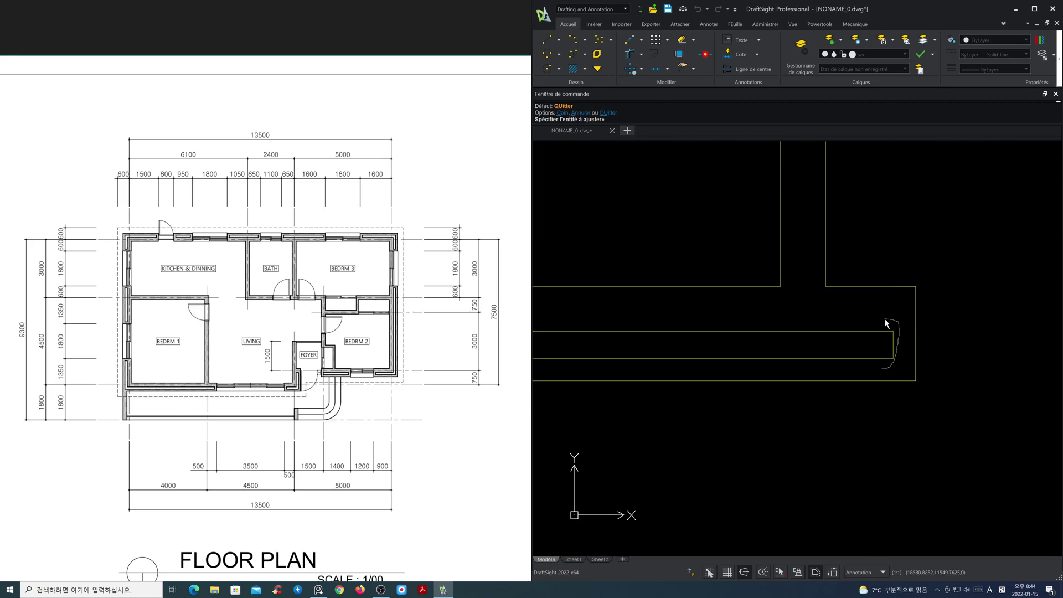
Step: Corner-trim the core lines at the upper end of the FOYER-side wall corner so the inner core closes
scroll(926, 350, "down", 3)
mouse_move(999, 375)
middle_mouse_down()
mouse_move(707, 432)
mouse_move(819, 389)
middle_mouse_up()
scroll(816, 412, "up", 6)
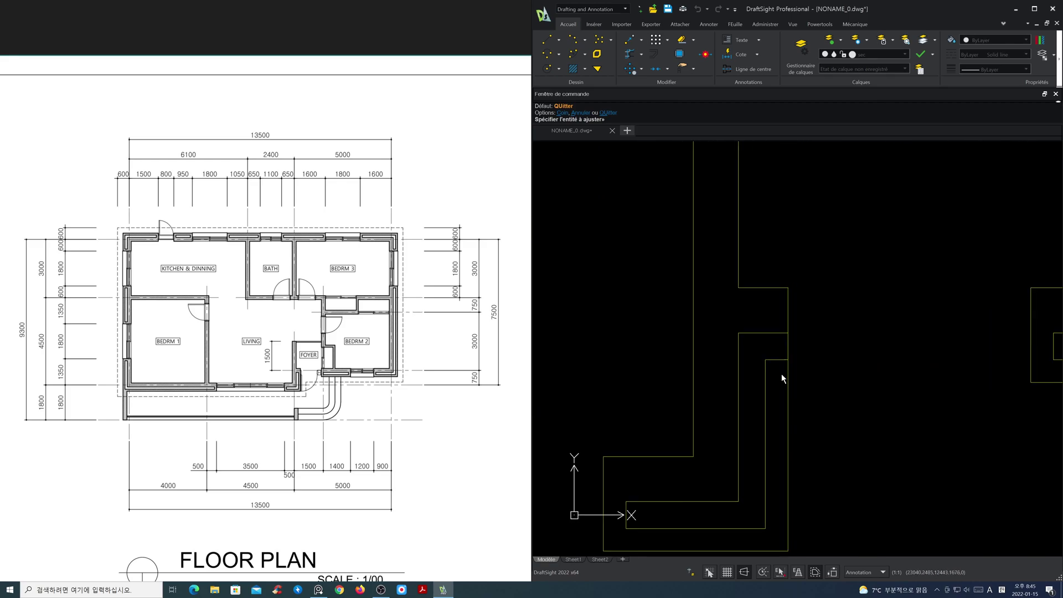
key("c")
key("Return")
left_click(750, 333)
left_click(765, 366)
key("Return")
scroll(813, 373, "down", 5)
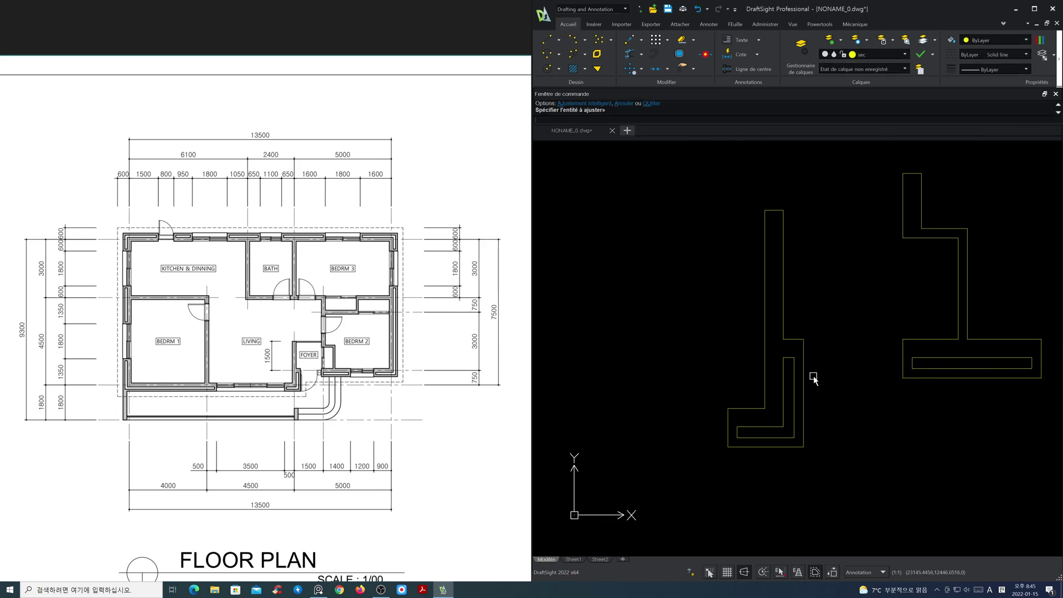
Step: Show the cen layer over the complete wall plan
scroll(813, 376, "down", 5)
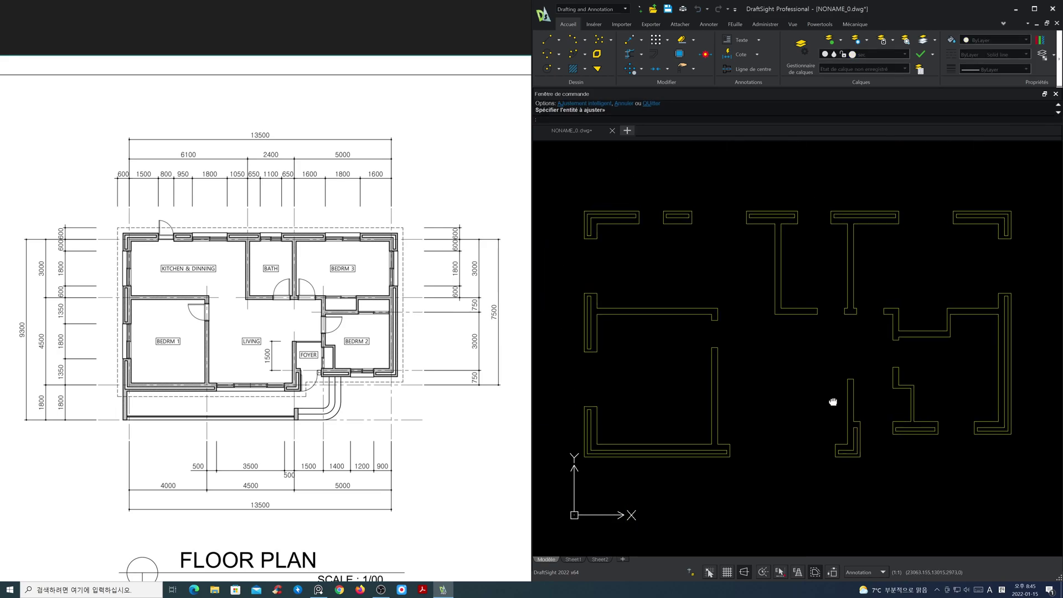
scroll(796, 388, "down", 1)
scroll(803, 393, "down", 1)
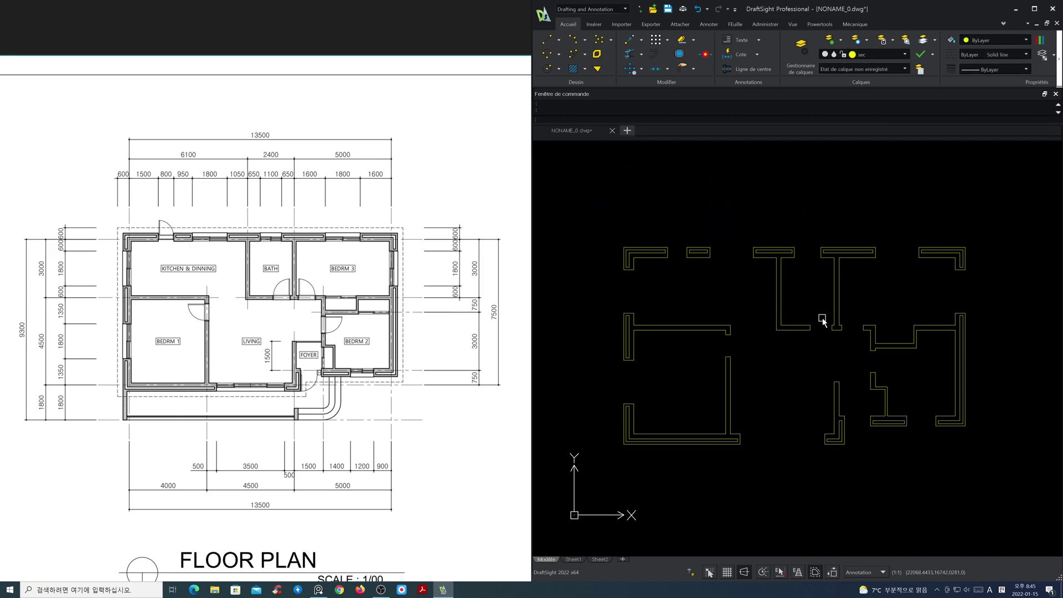
left_click(884, 54)
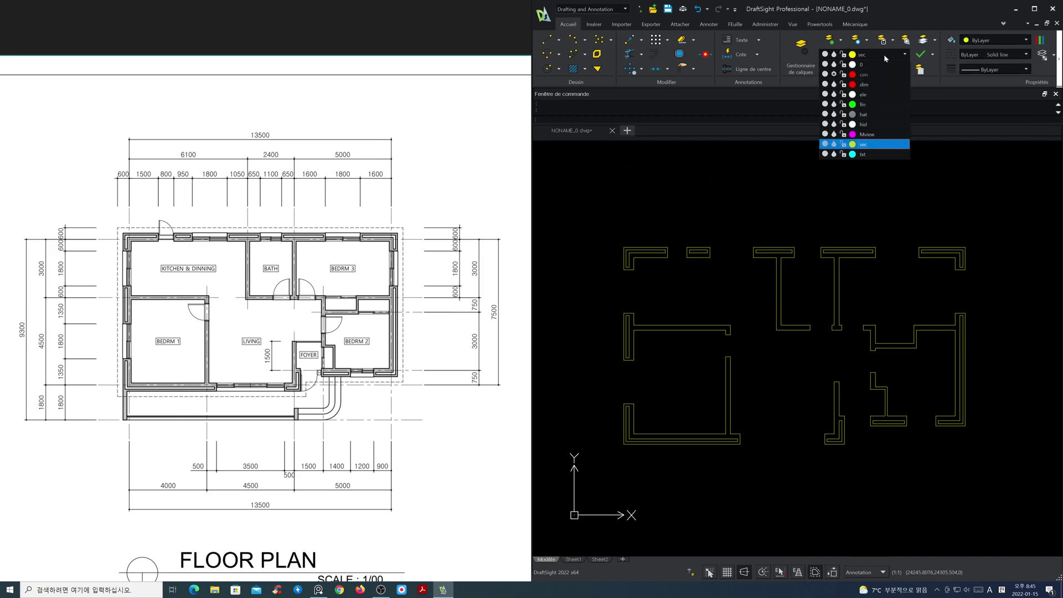
left_click(835, 75)
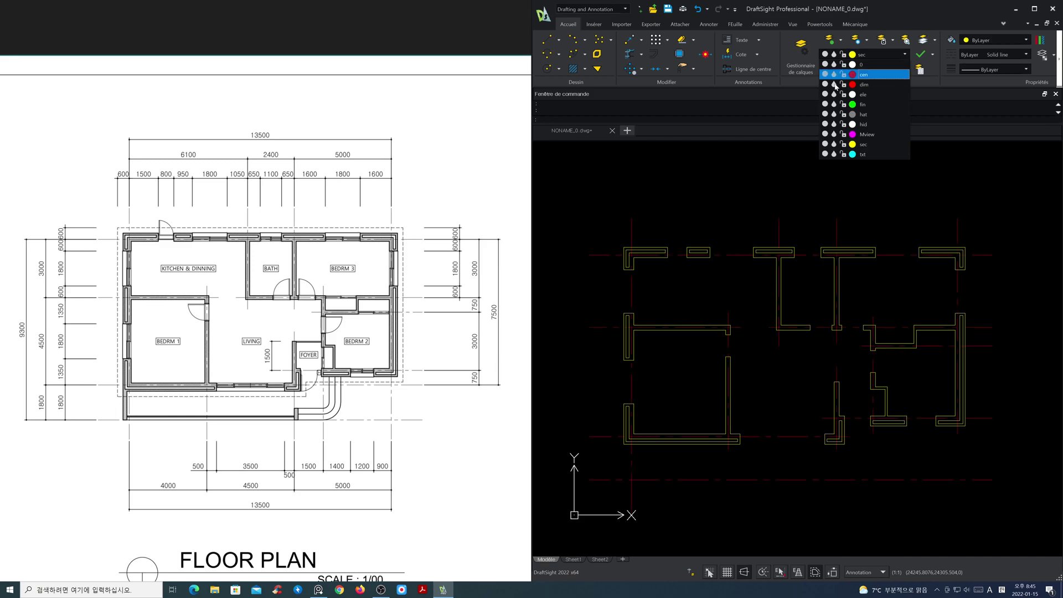
left_click(797, 161)
Step: Examine the walls against the centre lines, especially BEDRM 1's lower-left corner and the terrace area below it
middle_click_drag(769, 382, 768, 396)
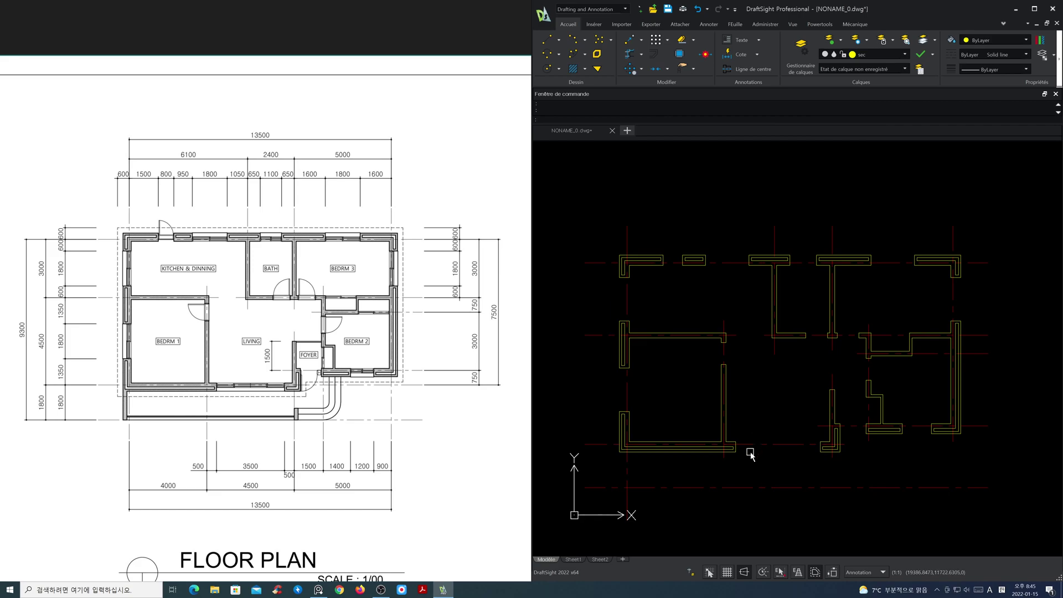
middle_click_drag(757, 437, 737, 387)
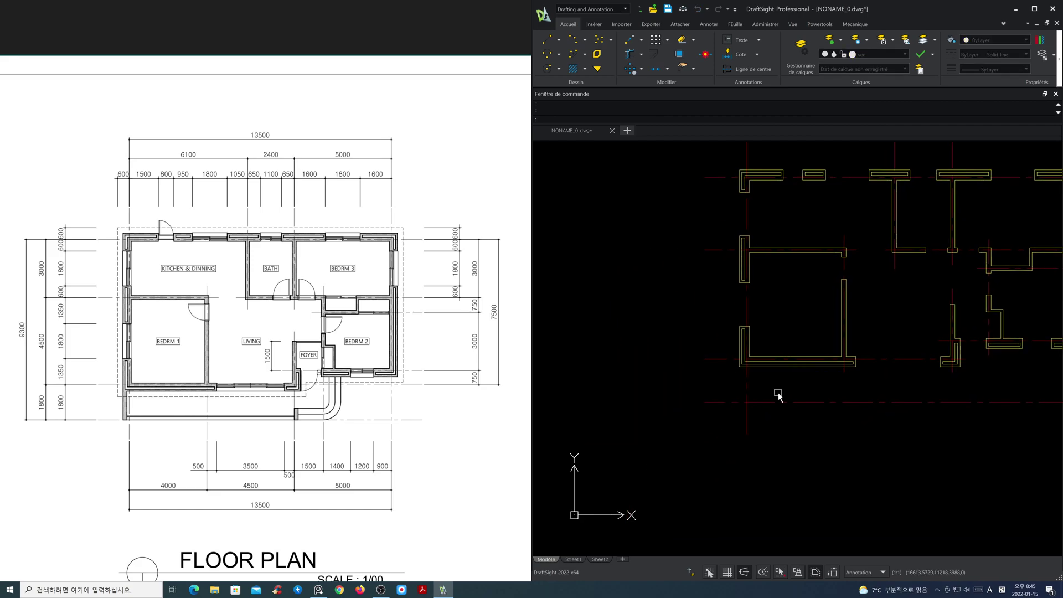
scroll(742, 388, "up", 5)
scroll(766, 390, "up", 1)
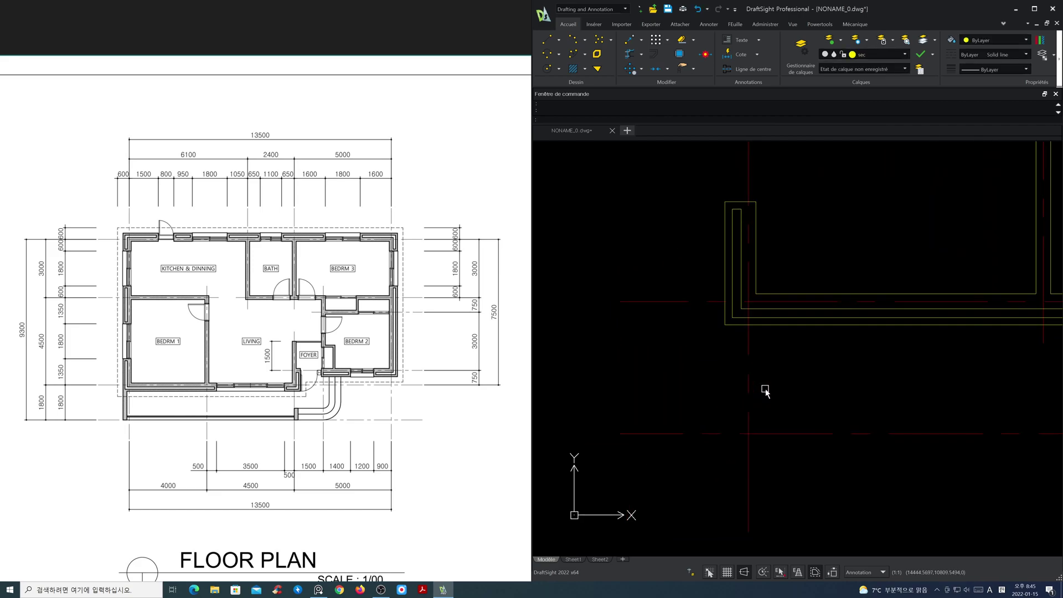
scroll(767, 393, "down", 3)
scroll(756, 394, "up", 2)
scroll(789, 394, "down", 5)
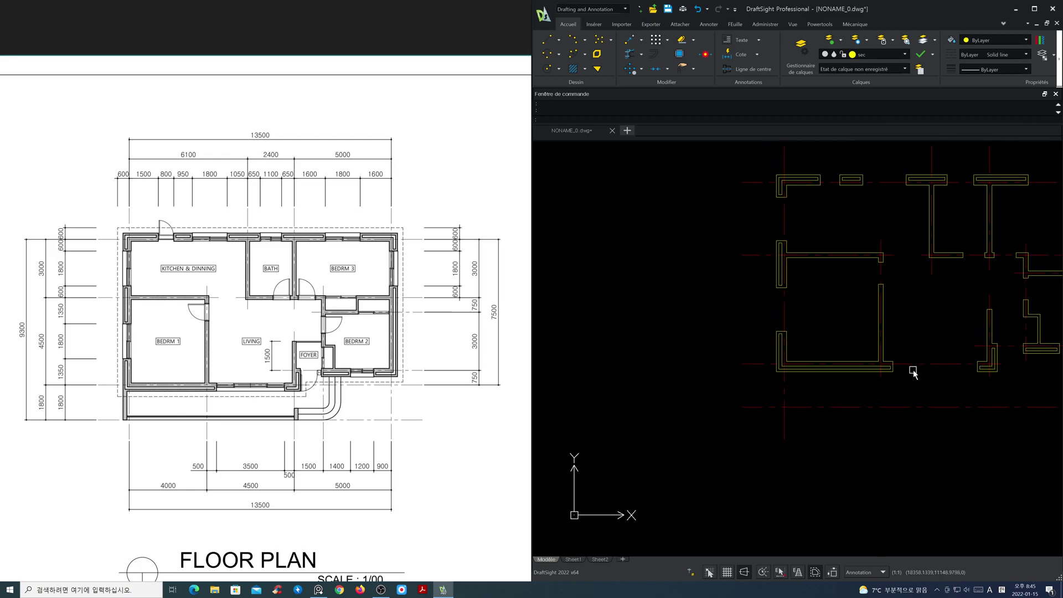
middle_click_drag(812, 391, 768, 415)
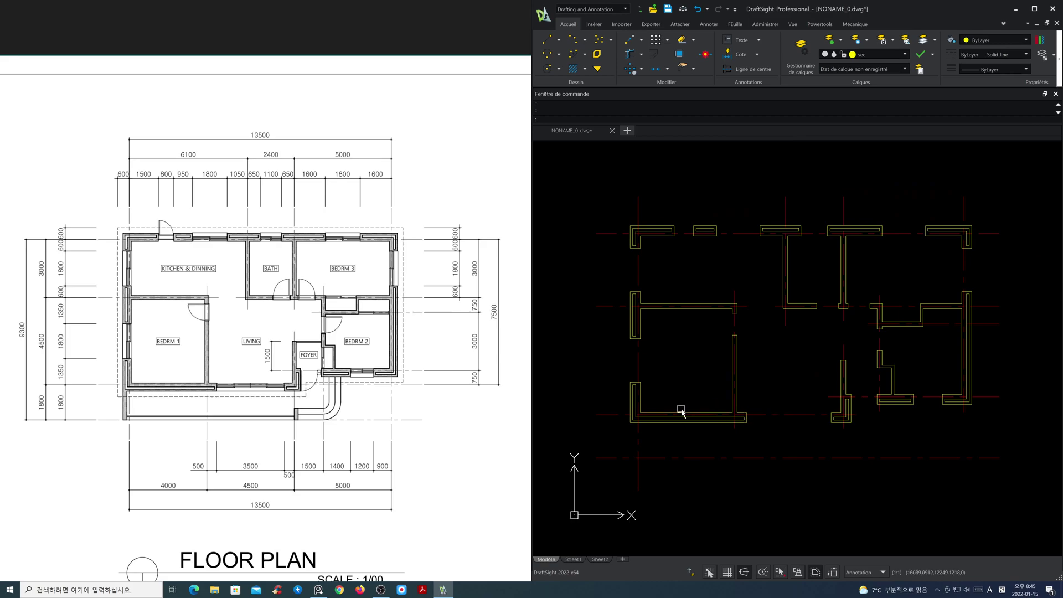
scroll(675, 404, "up", 3)
middle_click_drag(674, 404, 841, 367)
middle_click_drag(840, 404, 796, 340)
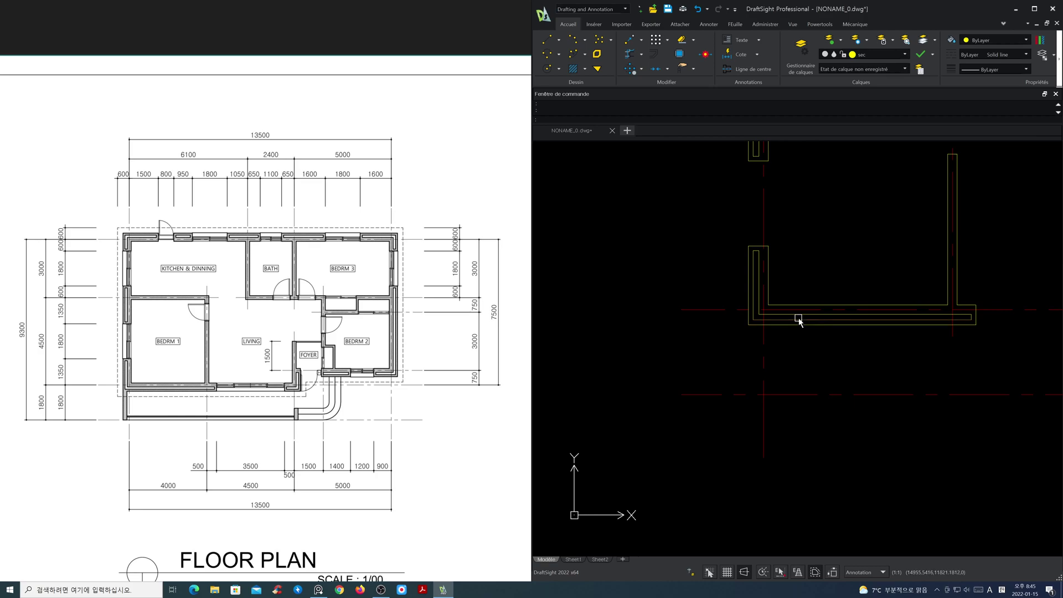
Step: Stretch BEDRM 1's outer left wall line straight down past the terrace's lower centre line
left_click(749, 317)
left_click(749, 326)
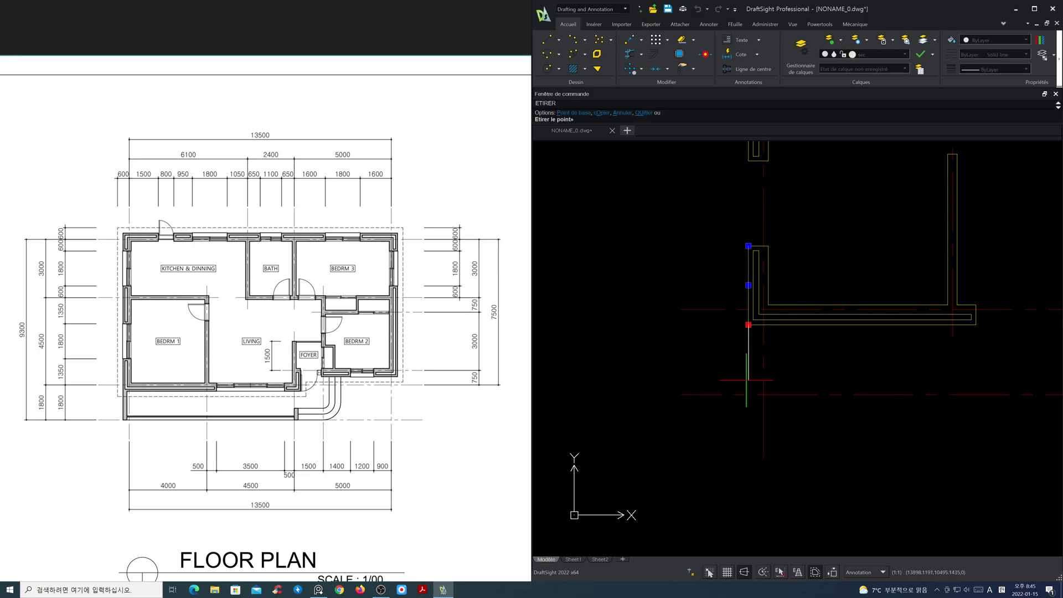
left_click(751, 460)
key("Escape")
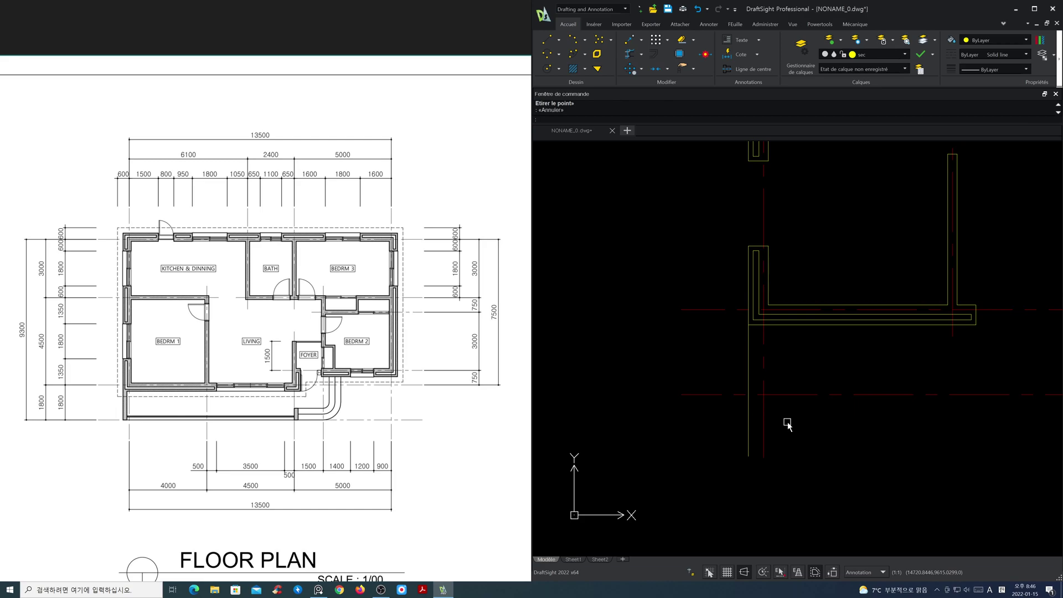
Step: Offset the lower wall's centre line 1800 downward onto the sec layer, and offset the extended left wall line inward as the terrace wall's inner face
key("Return")
type("1")
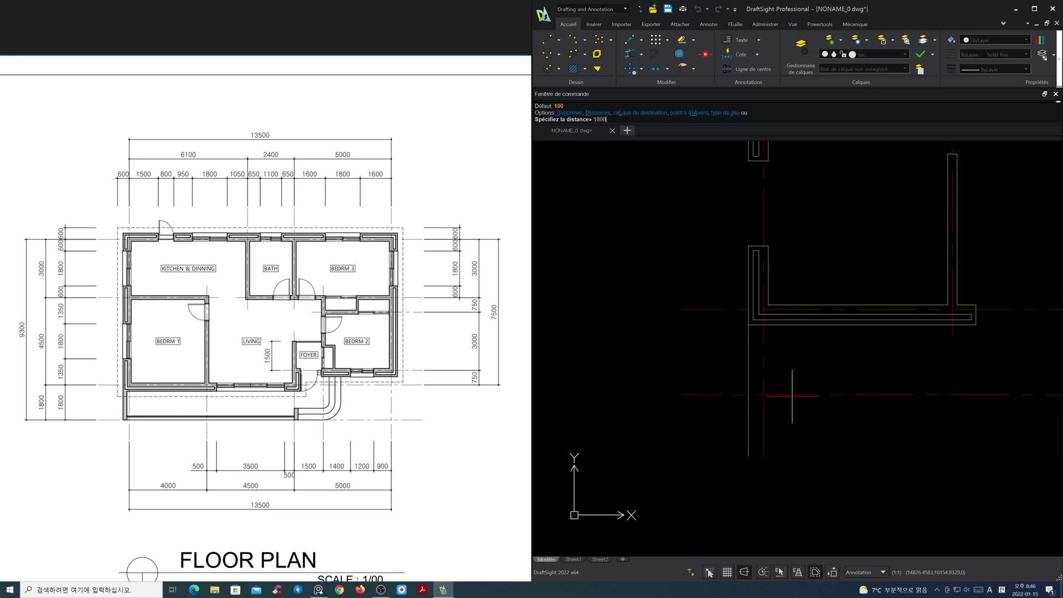
type("800")
key("Return")
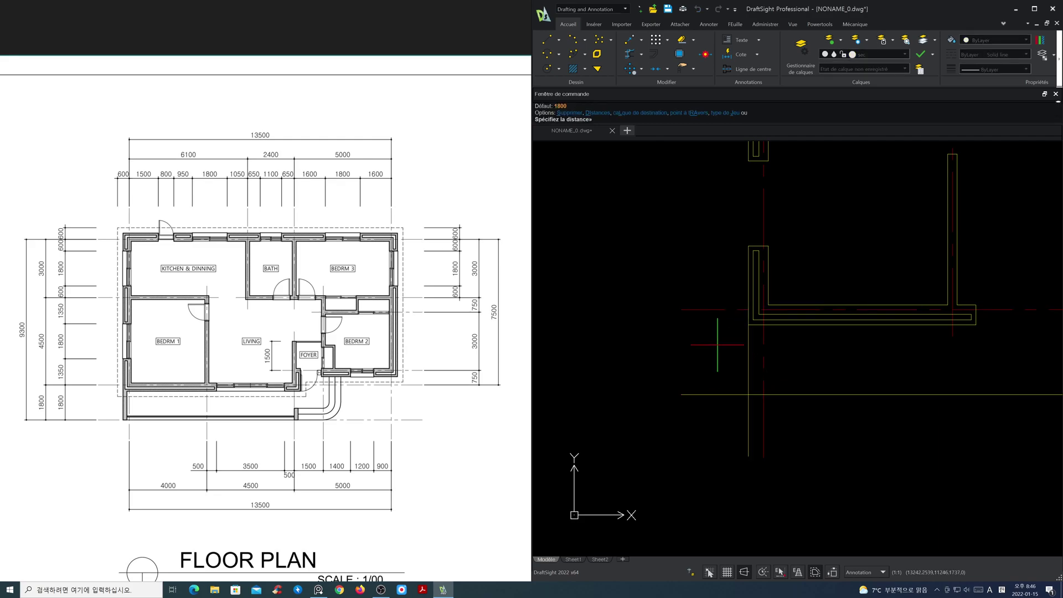
left_click(747, 372)
left_click(776, 377)
scroll(779, 358, "up", 1)
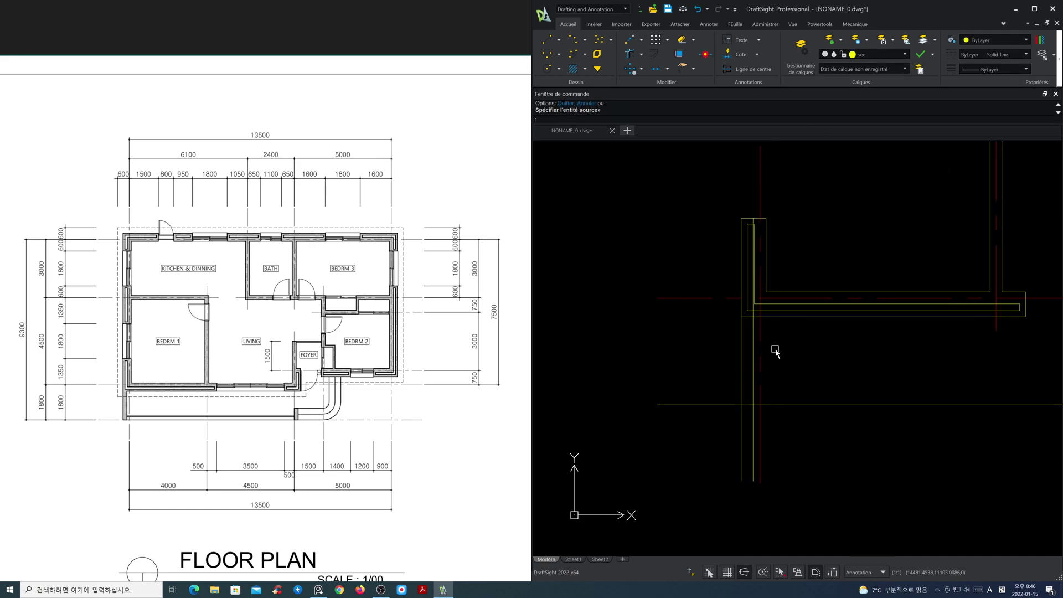
Step: Hide the cen layer and corner-trim the terrace side wall to close its lower end and join its inner face to BEDRM 1's lower wall
left_click(865, 55)
left_click(835, 74)
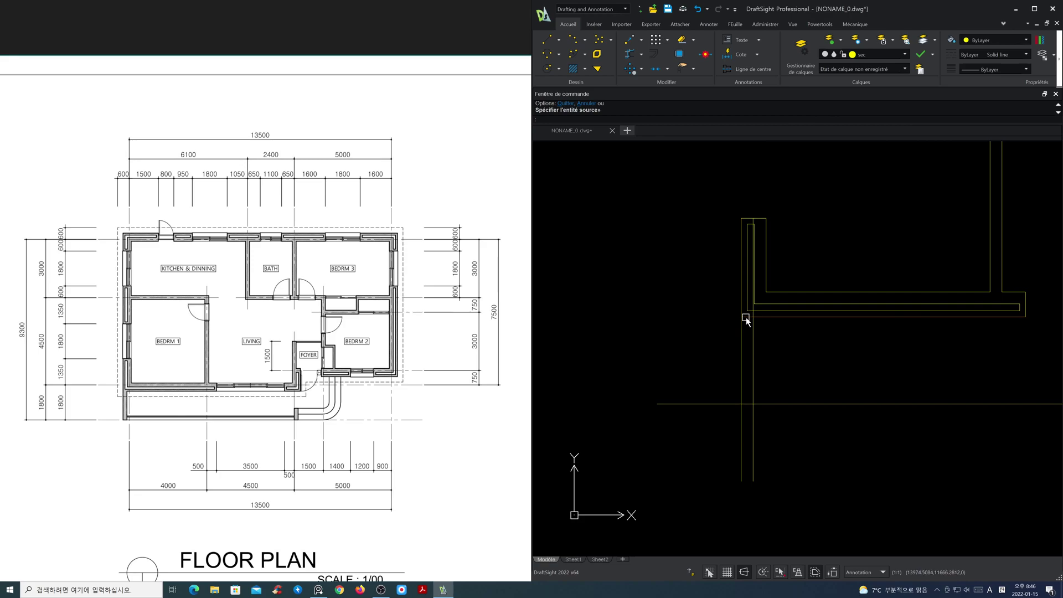
scroll(761, 381, "up", 1)
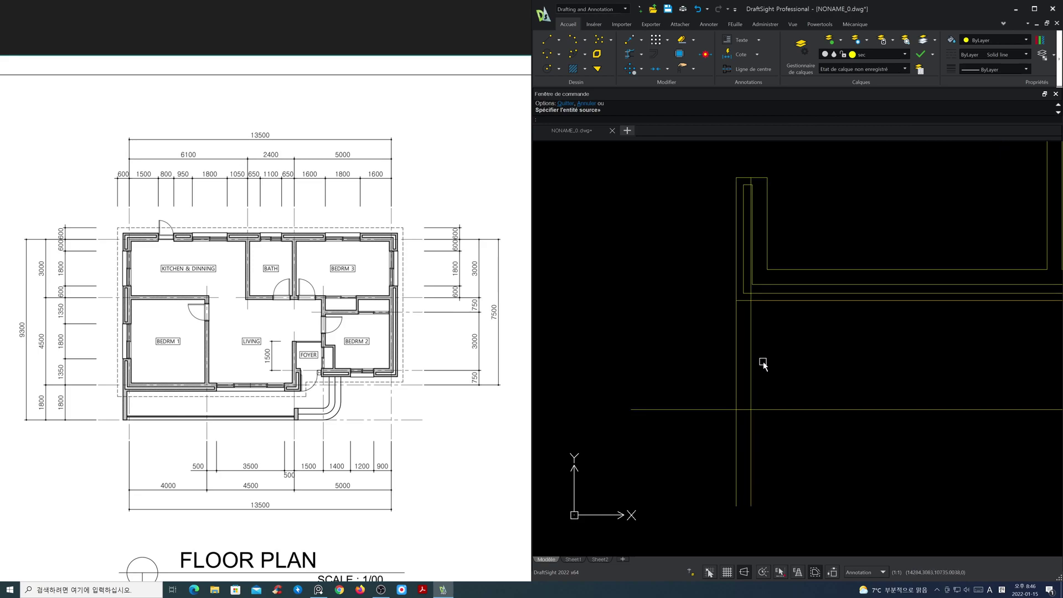
left_click(627, 56)
left_click(679, 411)
left_click(736, 421)
left_click(741, 410)
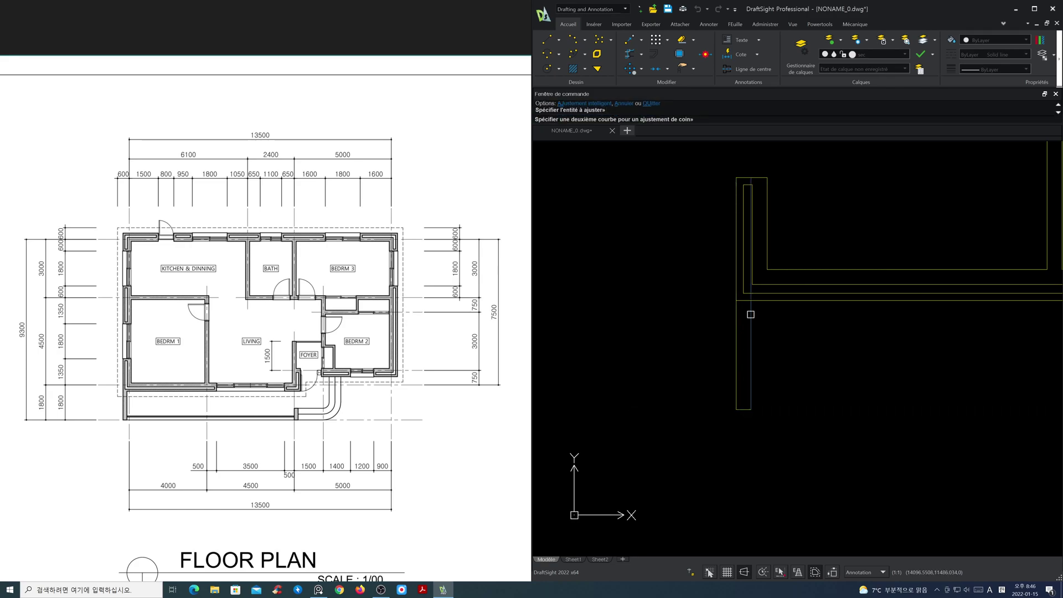
left_click(765, 302)
key("Escape")
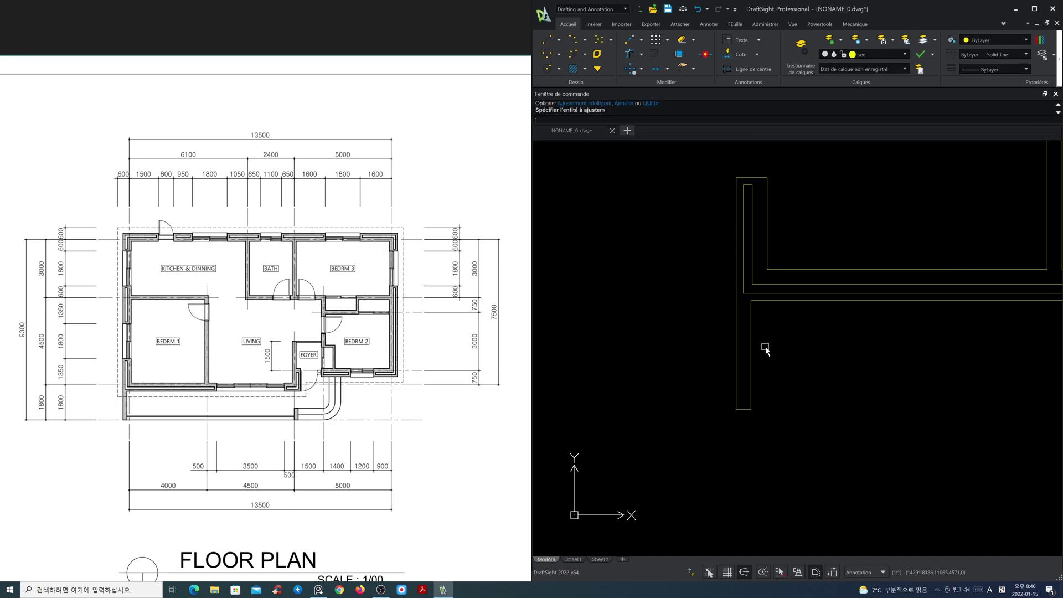
Step: Bring the whole plan into view and show the cen layer again
scroll(750, 375, "down", 3)
scroll(819, 363, "down", 4)
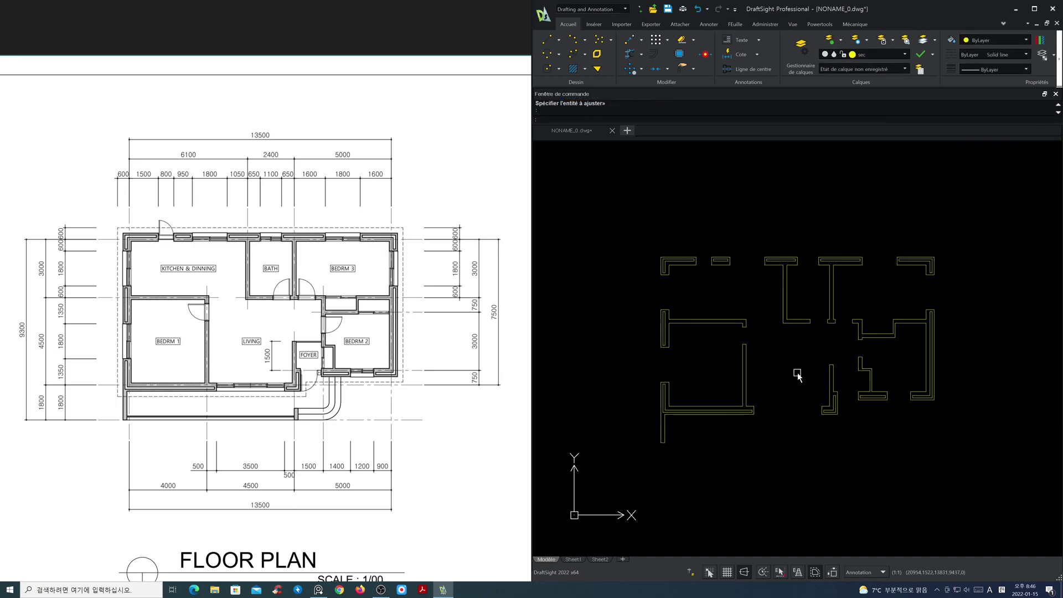
scroll(799, 375, "up", 1)
key("Escape")
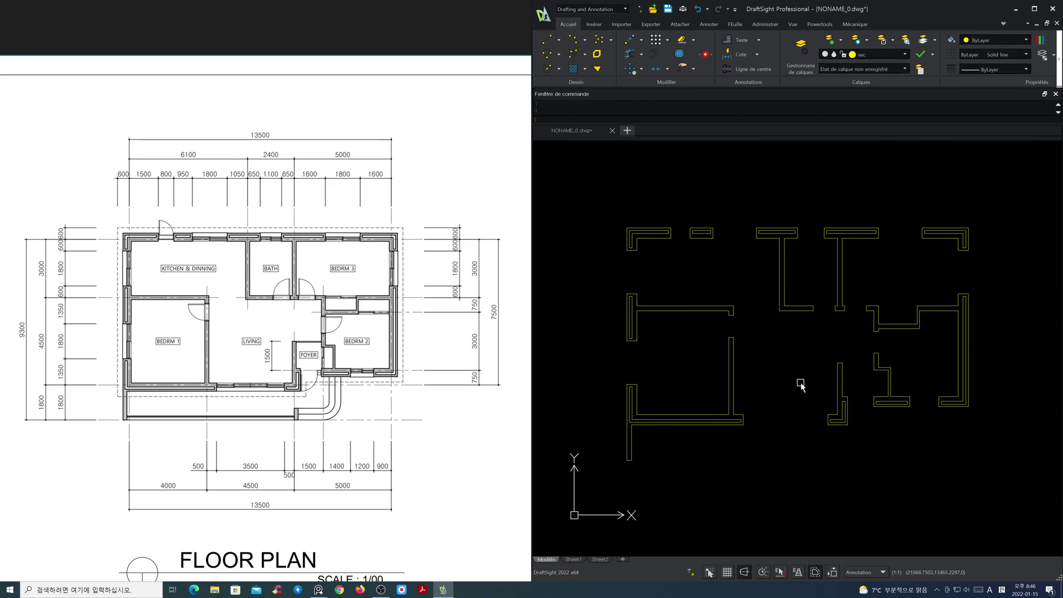
left_click(873, 55)
left_click(834, 74)
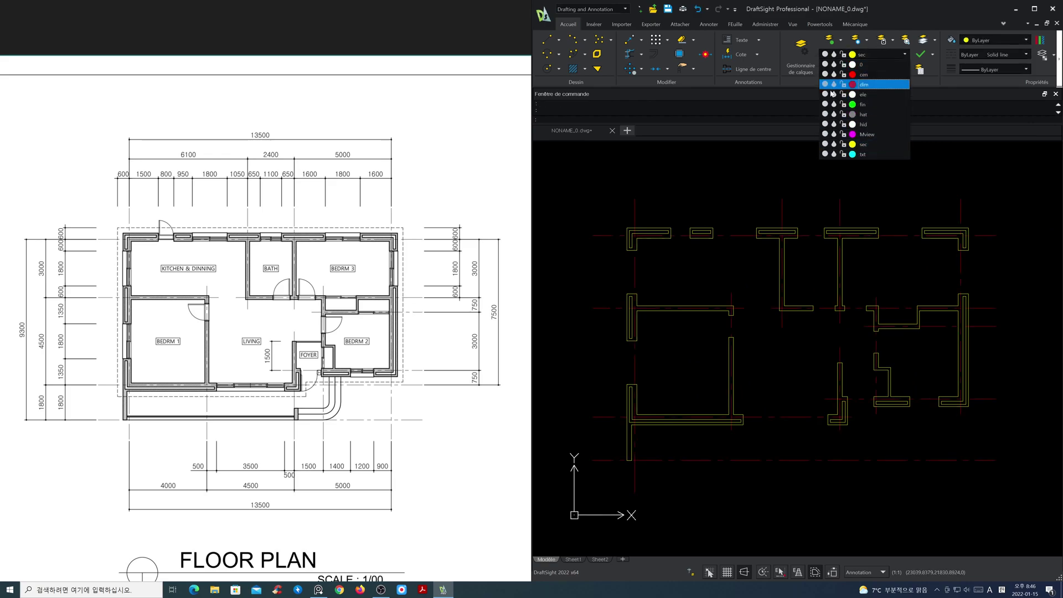
left_click(786, 336)
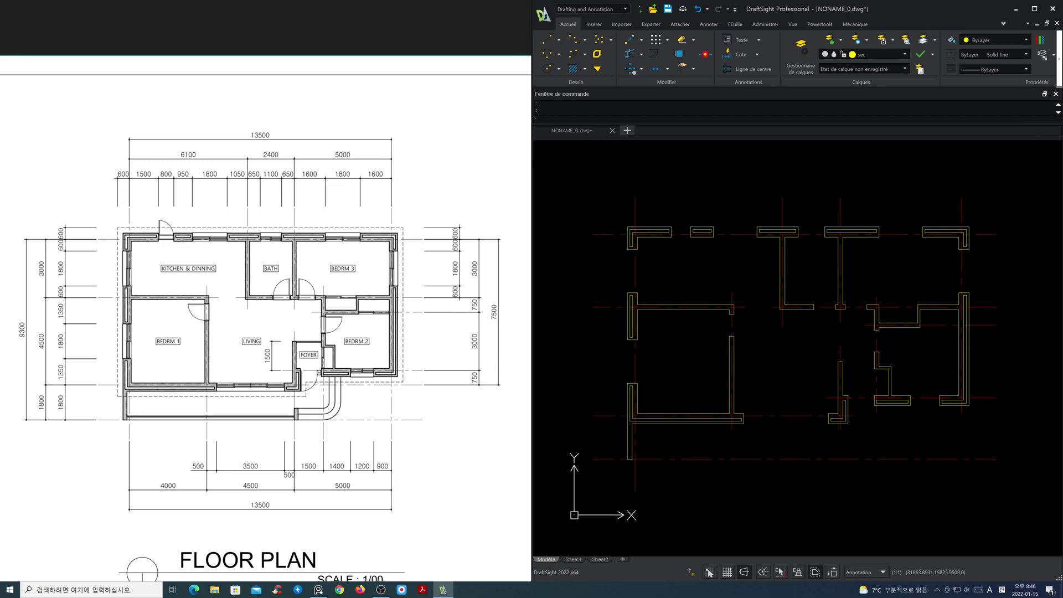
key("alt+Tab")
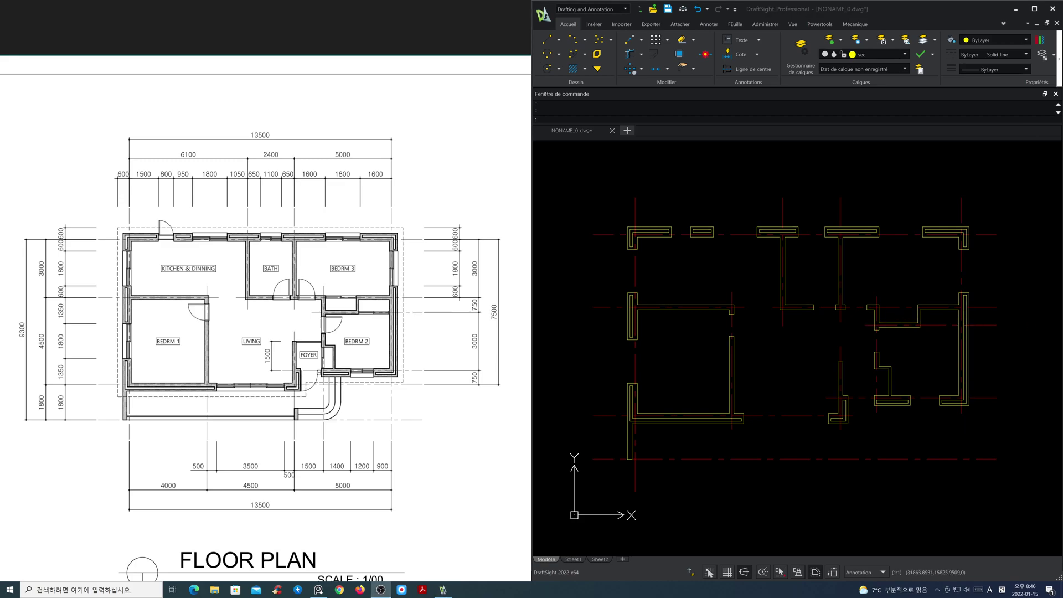